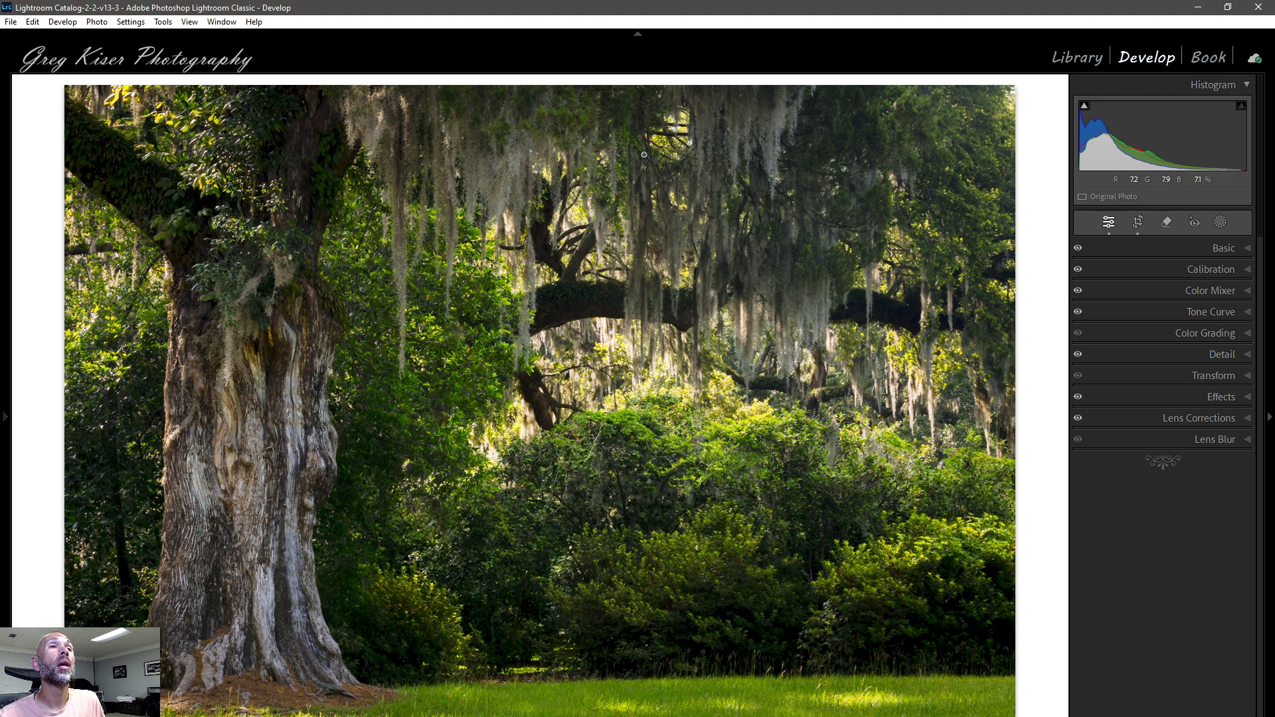
# - Create a radial gradient mask as a wide oval over the bushes and enlarge it to cover most of the undergrowth
pyautogui.click(1221, 223)
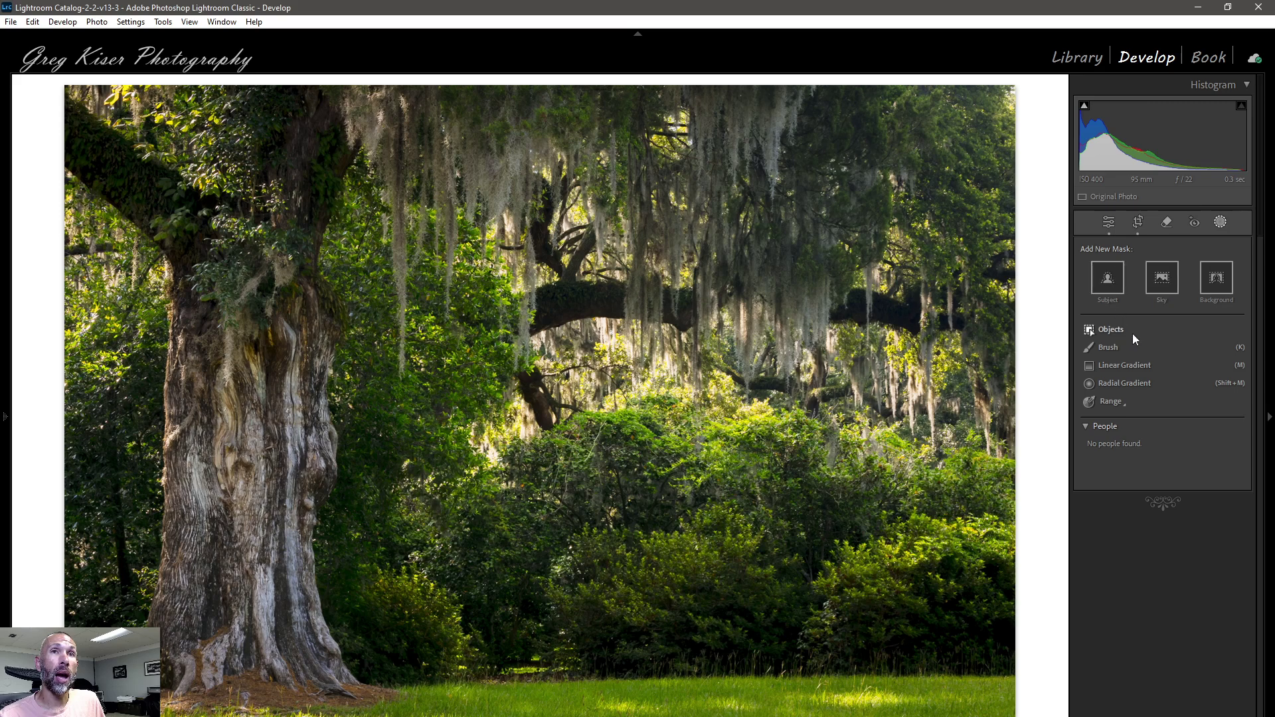
pyautogui.click(1114, 382)
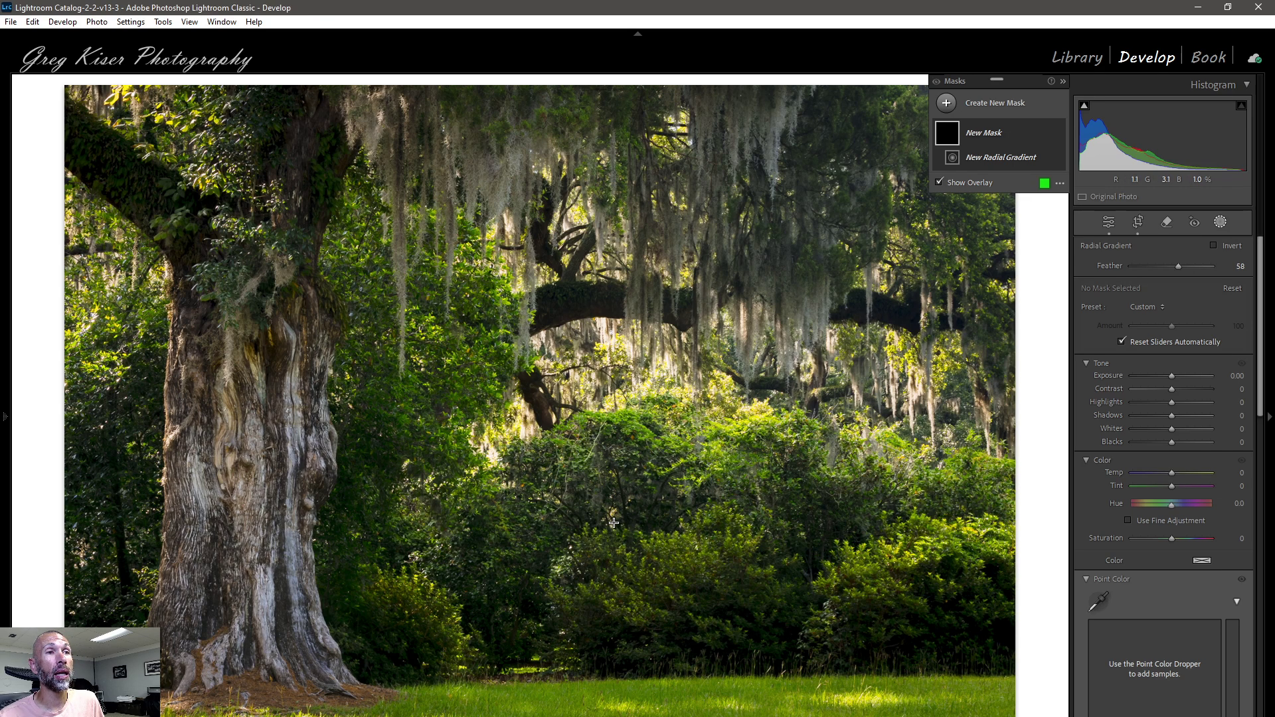
pyautogui.moveTo(613, 523)
pyautogui.mouseDown()
pyautogui.moveTo(753, 596)
pyautogui.moveTo(866, 632)
pyautogui.moveTo(922, 671)
pyautogui.moveTo(817, 710)
pyautogui.moveTo(820, 691)
pyautogui.moveTo(930, 716)
pyautogui.moveTo(720, 716)
pyautogui.moveTo(888, 716)
pyautogui.moveTo(890, 659)
pyautogui.mouseUp()
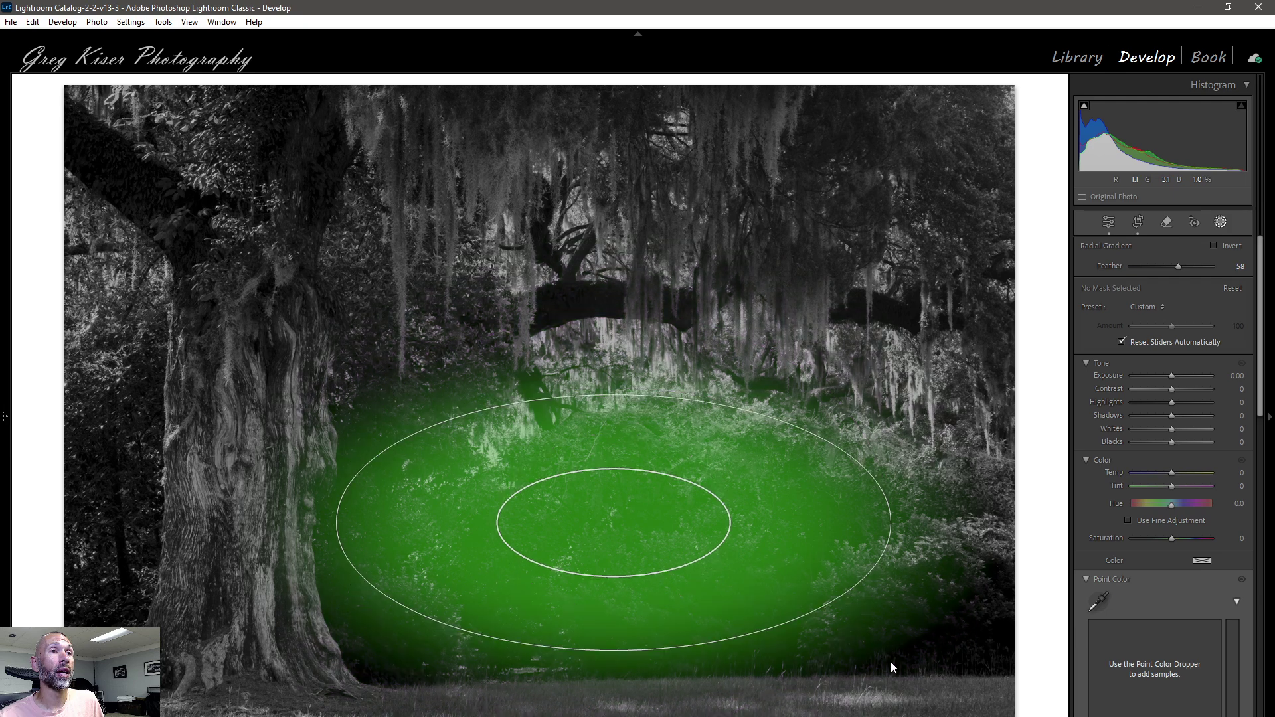
pyautogui.moveTo(892, 703); pyautogui.dragTo(953, 703)
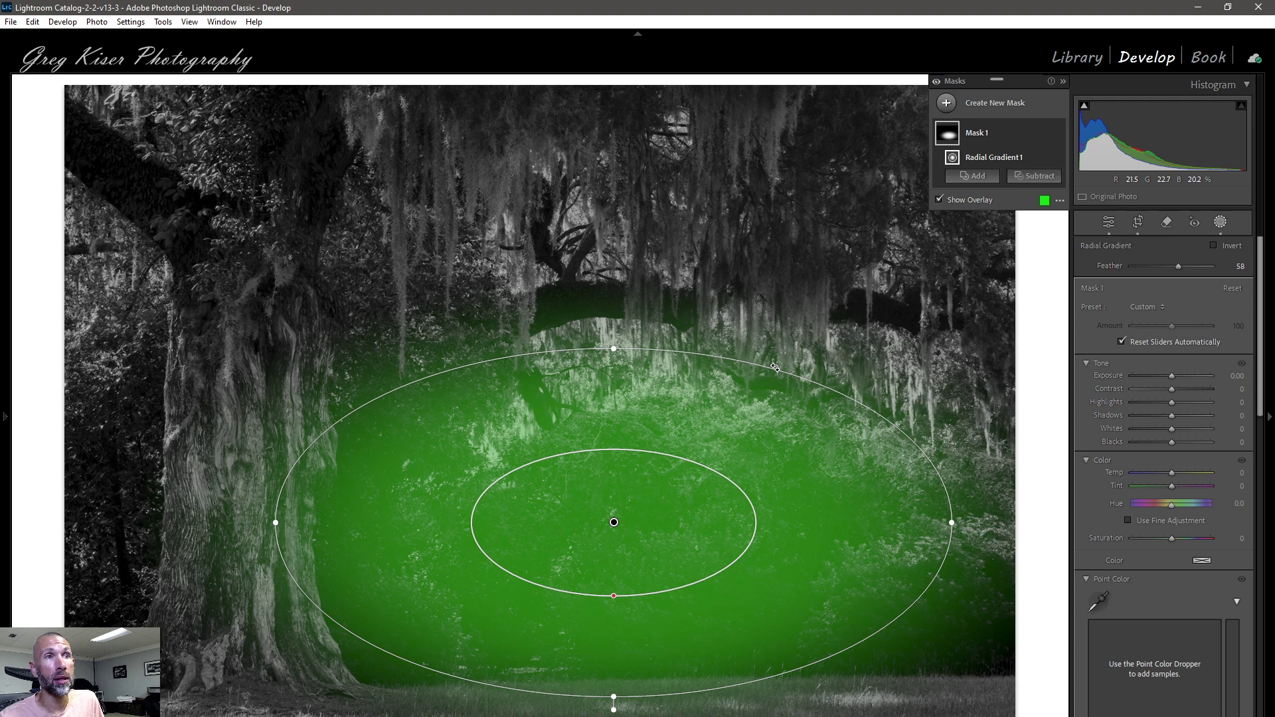
# - Rotate the radial gradient over the bushes so that it tilts slightly clockwise
pyautogui.hotkey('shift', 'w')
pyautogui.moveTo(775, 368); pyautogui.dragTo(742, 369)
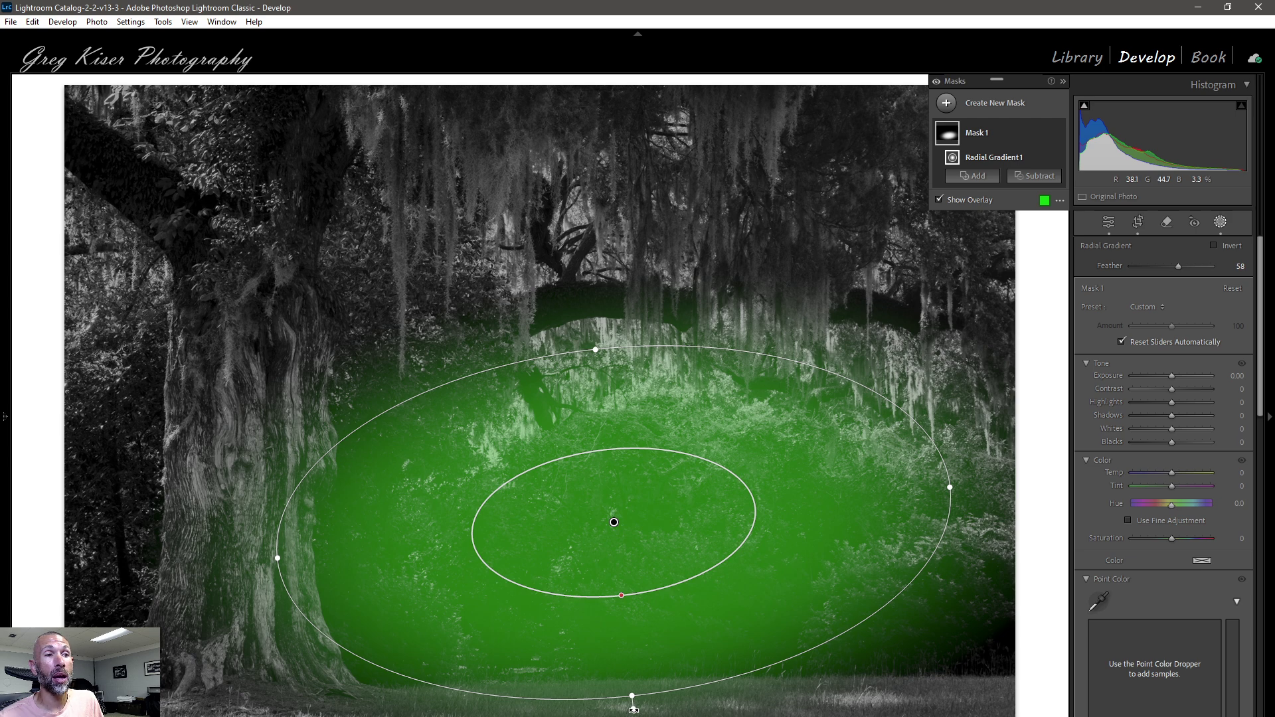
pyautogui.moveTo(633, 708); pyautogui.dragTo(604, 703)
pyautogui.moveTo(600, 704); pyautogui.dragTo(600, 704)
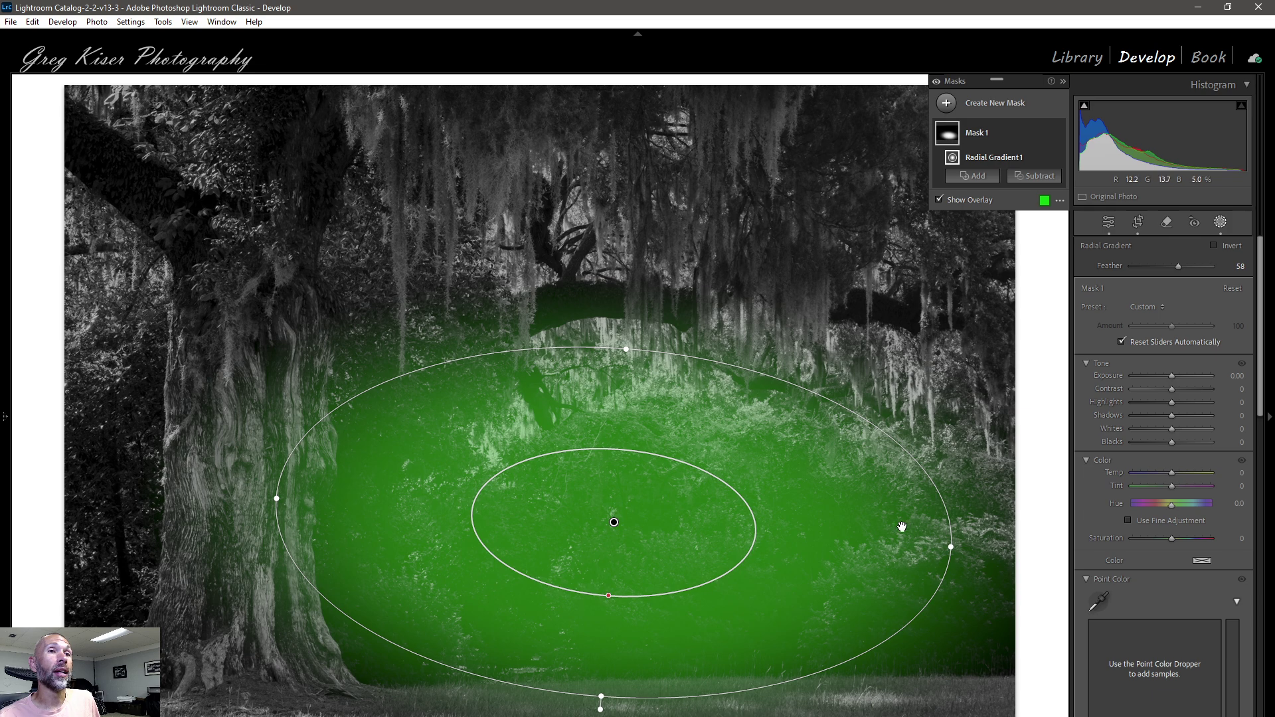
# - Narrow the radial gradient slightly and move it a little to the right and down over the bushes
pyautogui.moveTo(953, 547); pyautogui.dragTo(932, 545)
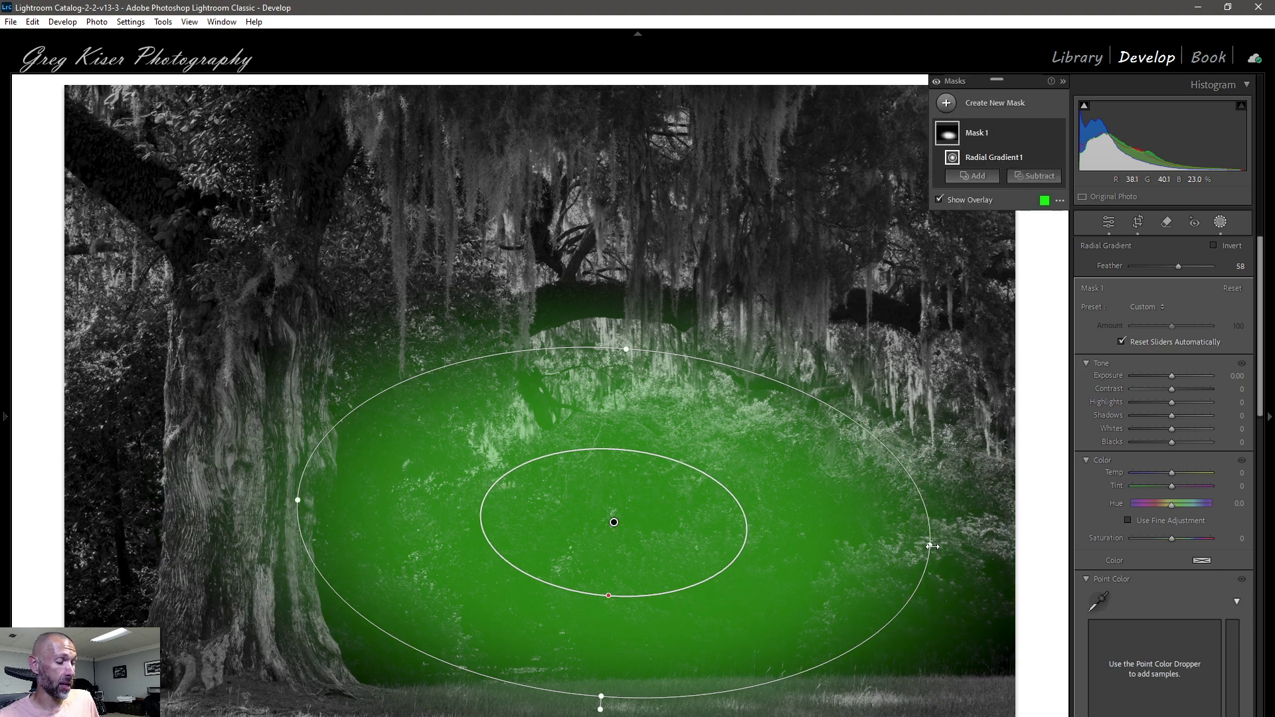
pyautogui.press('alt')
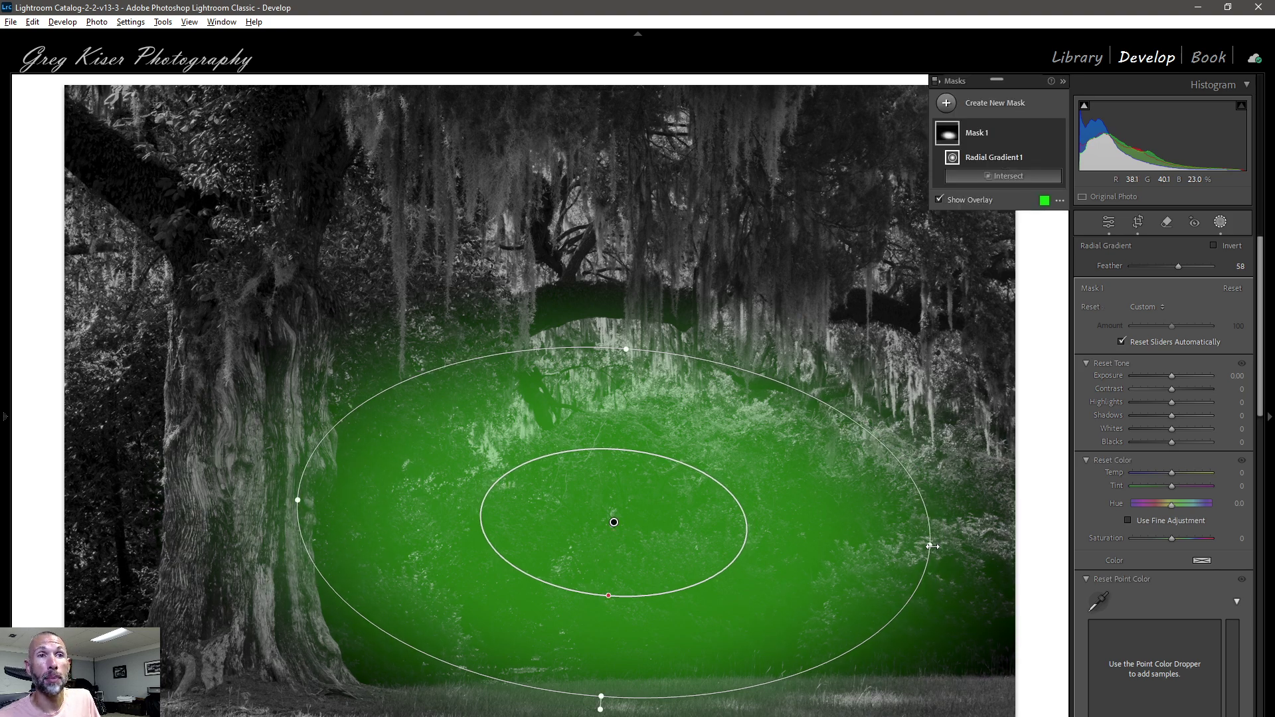
pyautogui.moveTo(932, 546)
pyautogui.mouseDown()
pyautogui.moveTo(886, 543)
pyautogui.moveTo(926, 545)
pyautogui.mouseUp()
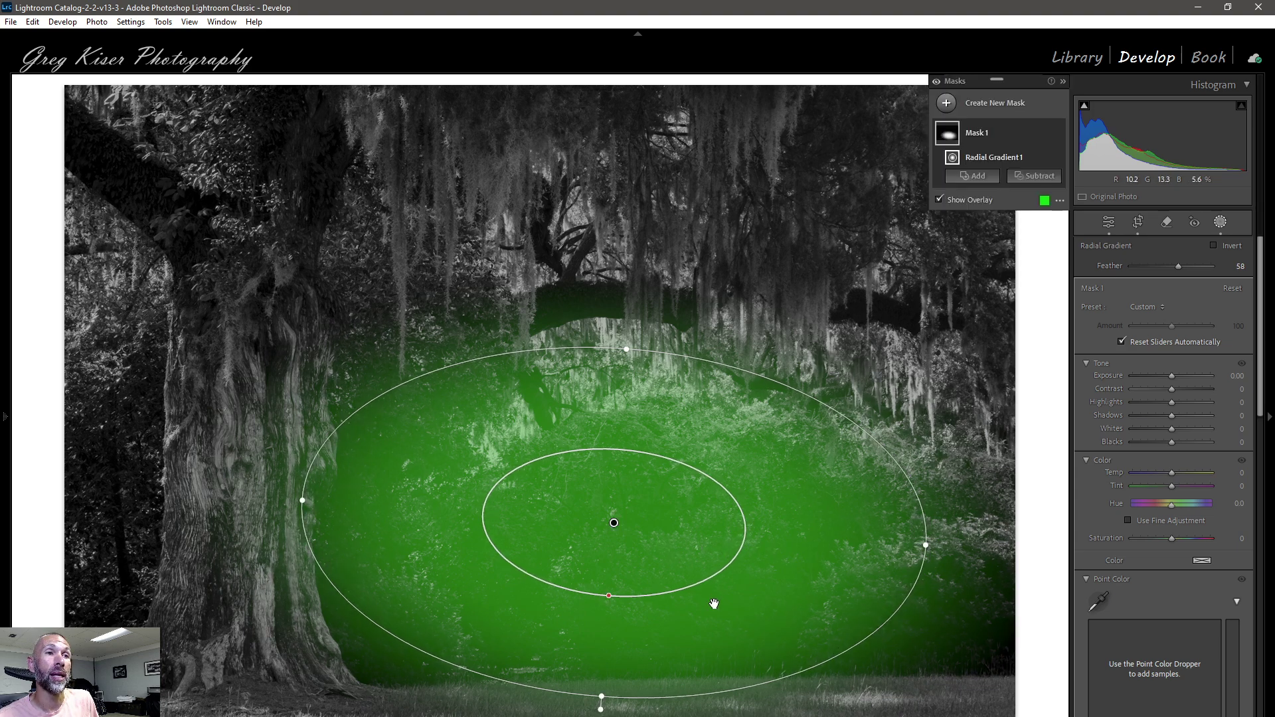
pyautogui.moveTo(767, 531); pyautogui.dragTo(804, 538)
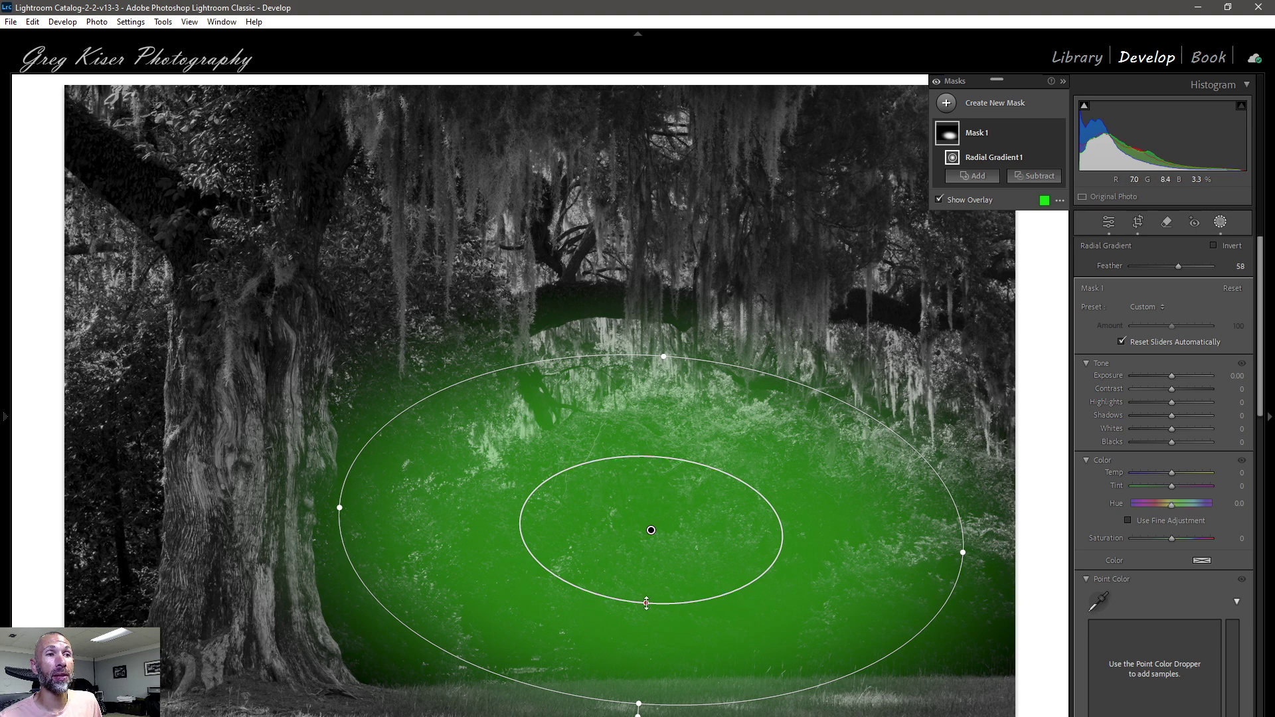
# - Test the radial gradient's edge from hard to very soft and set its Feather to 63
pyautogui.moveTo(651, 602); pyautogui.dragTo(650, 541)
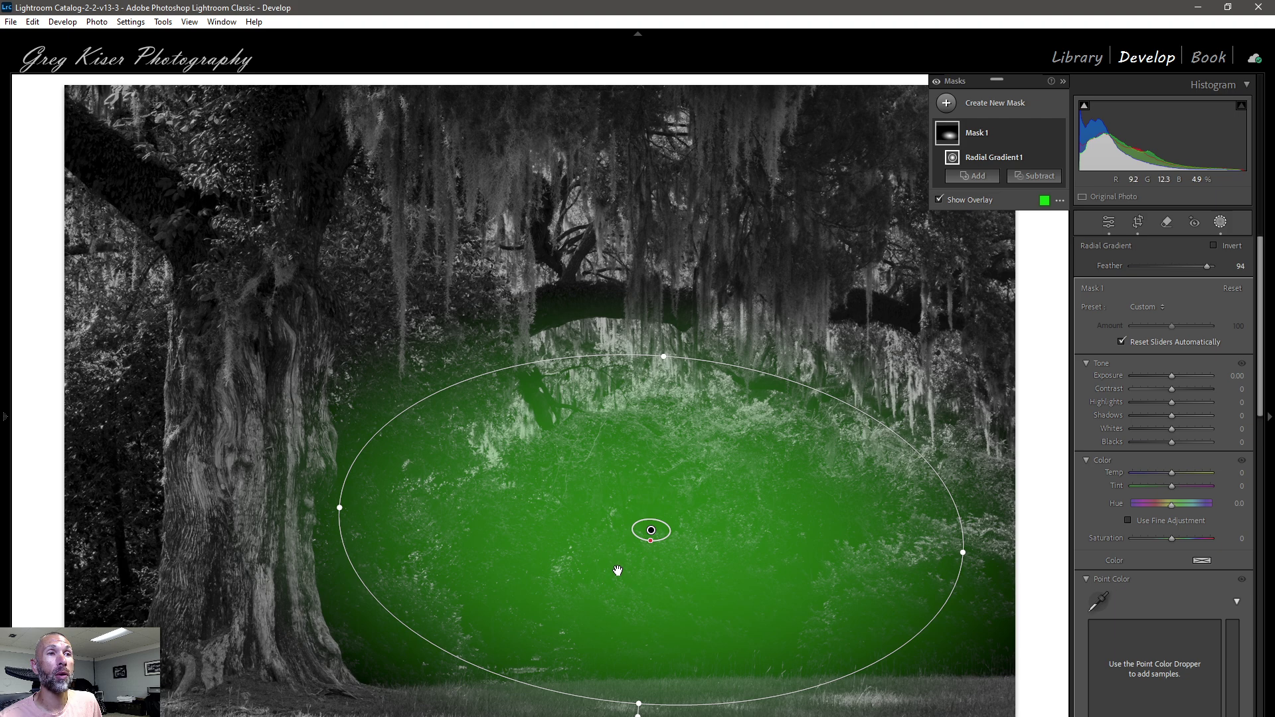
pyautogui.moveTo(650, 540); pyautogui.dragTo(655, 704)
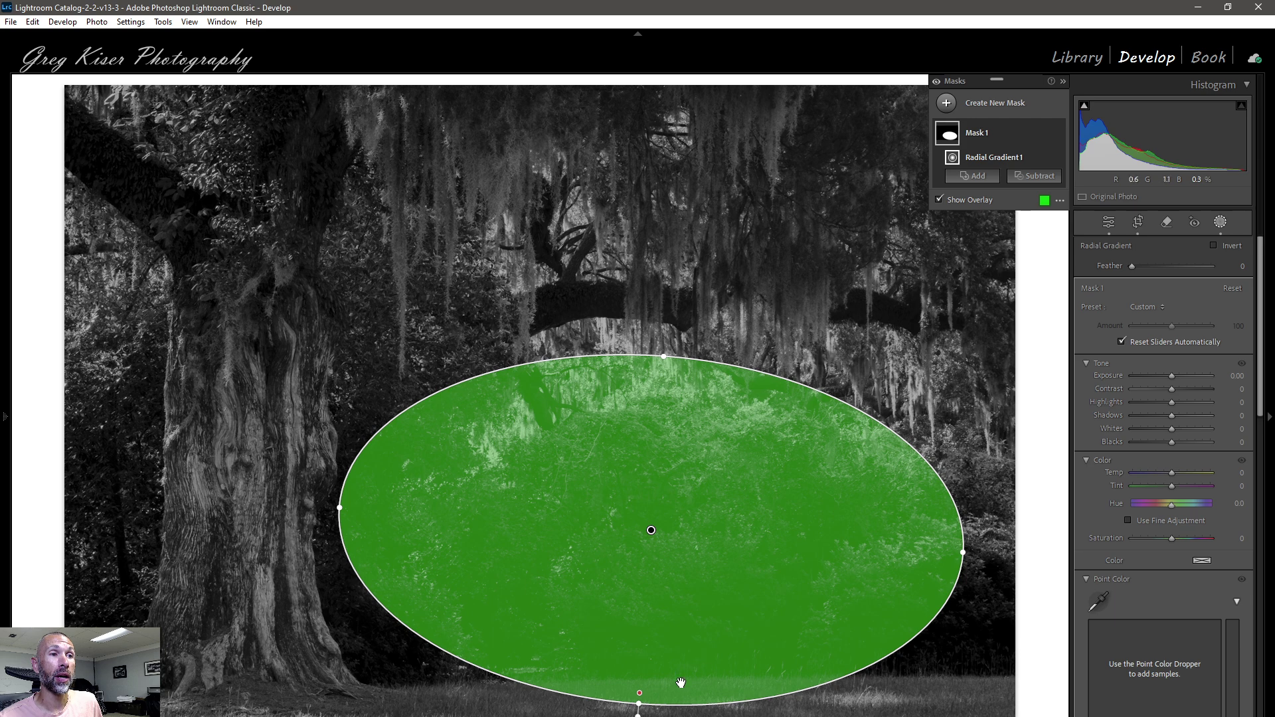
pyautogui.moveTo(638, 701); pyautogui.dragTo(667, 587)
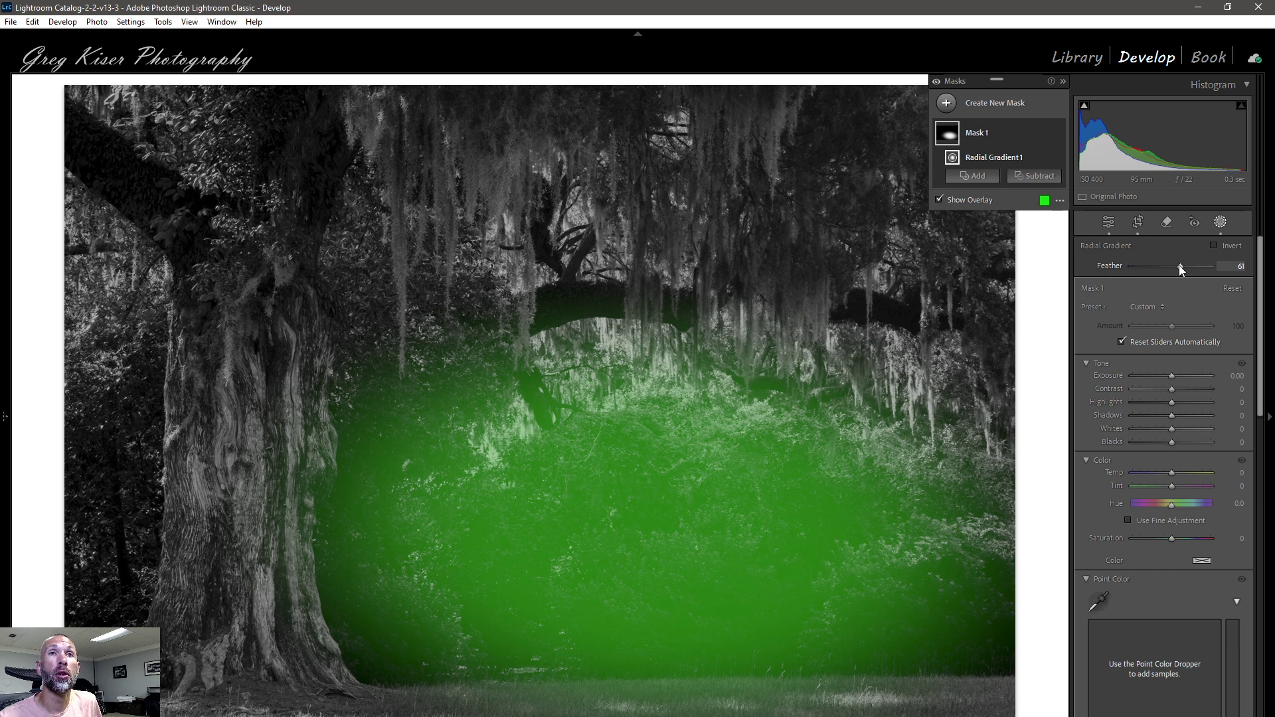
pyautogui.moveTo(1180, 265); pyautogui.dragTo(1128, 265)
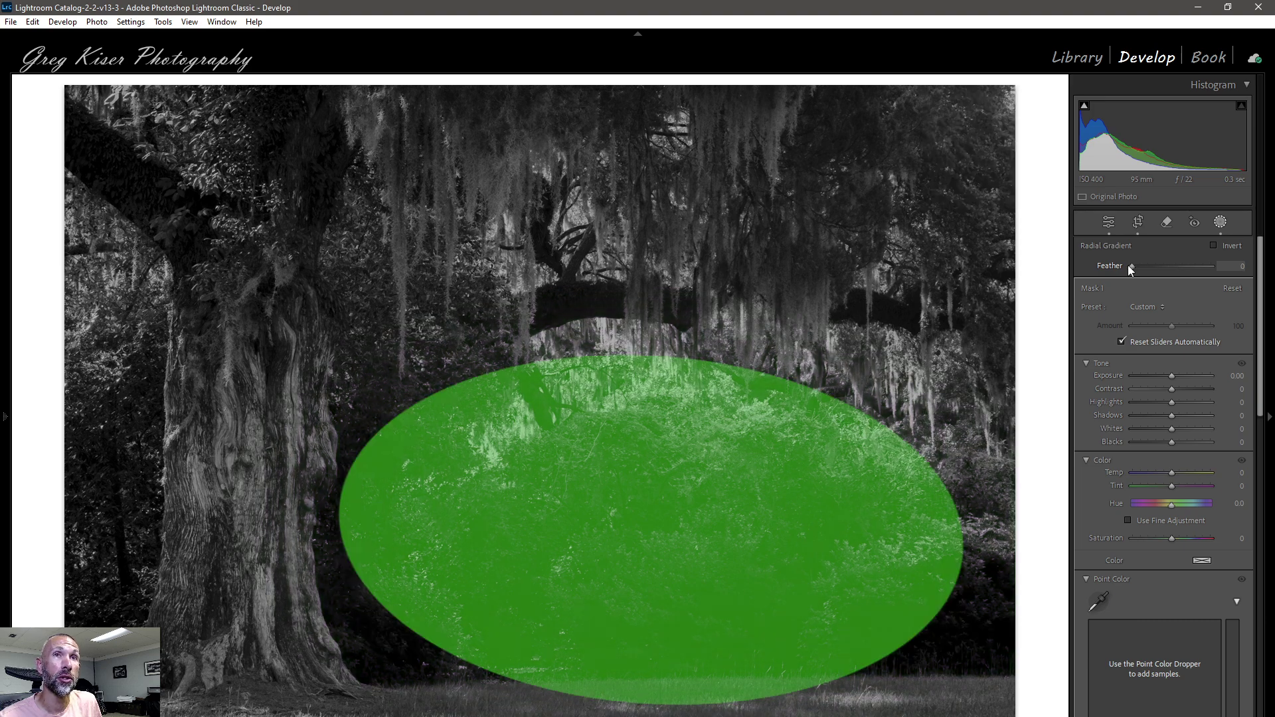
pyautogui.moveTo(1138, 266); pyautogui.dragTo(1219, 268)
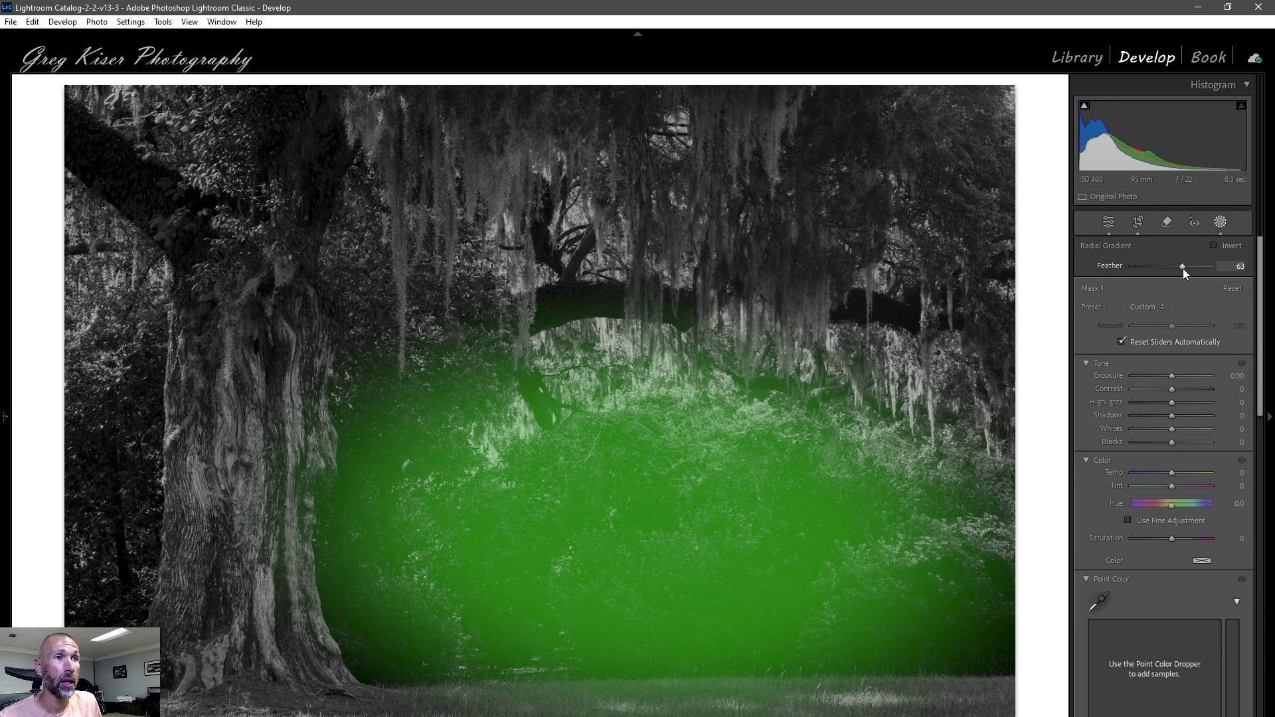
# - Move the radial gradient further right and down over the bushes and reduce its height
pyautogui.moveTo(649, 528); pyautogui.dragTo(694, 549)
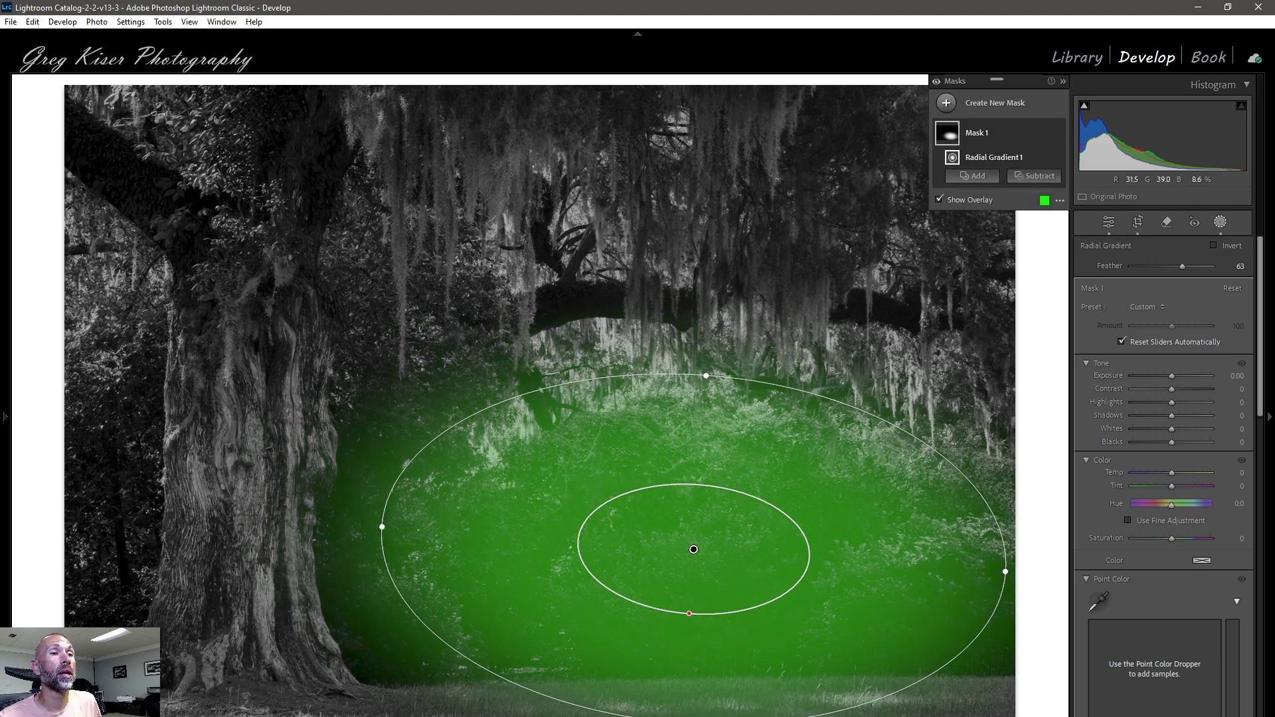
pyautogui.moveTo(690, 714); pyautogui.dragTo(684, 691)
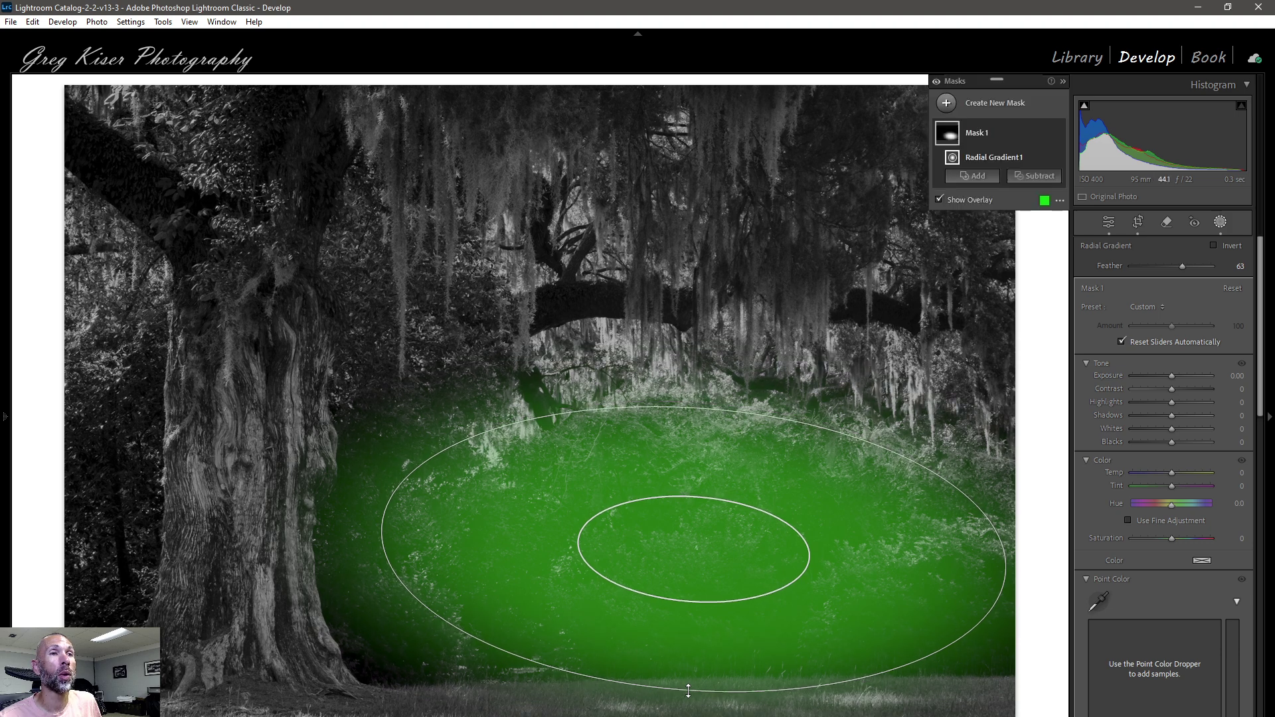
pyautogui.moveTo(712, 564); pyautogui.dragTo(728, 577)
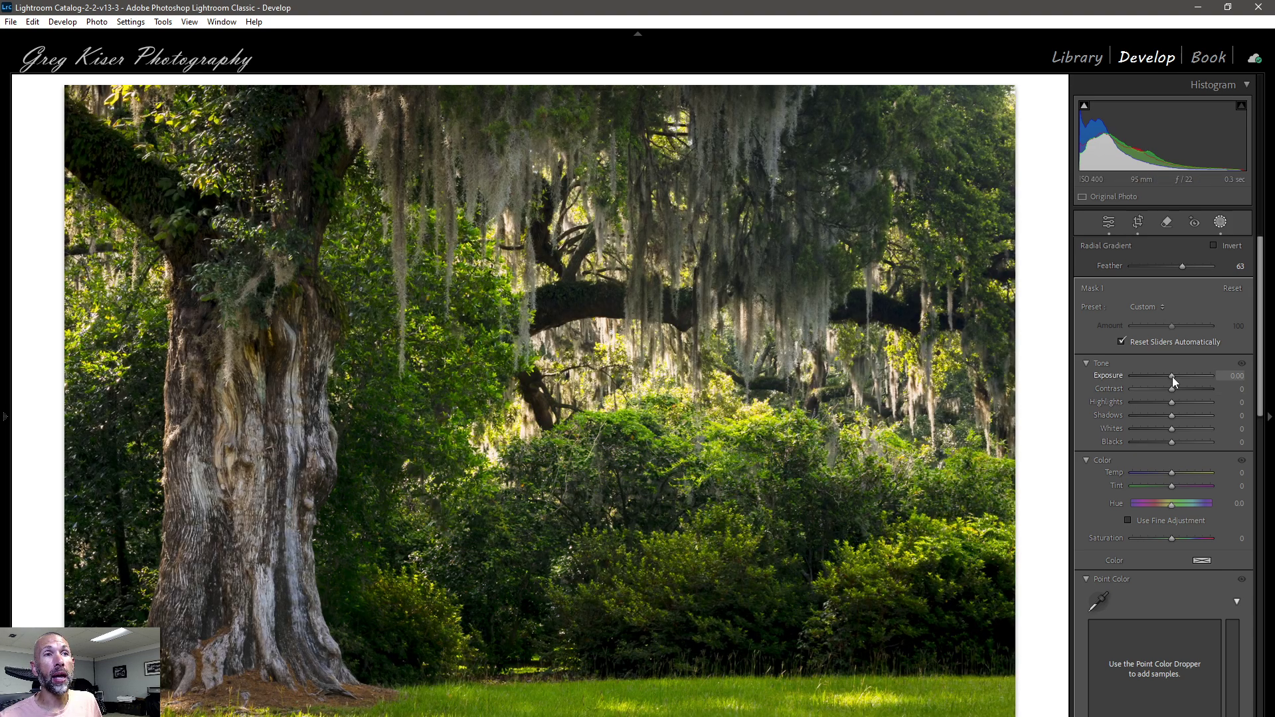
# - Try brightening the masked bushes with an Exposure of about 0.48, and reset Exposure to 0
pyautogui.moveTo(1172, 377); pyautogui.dragTo(1177, 376)
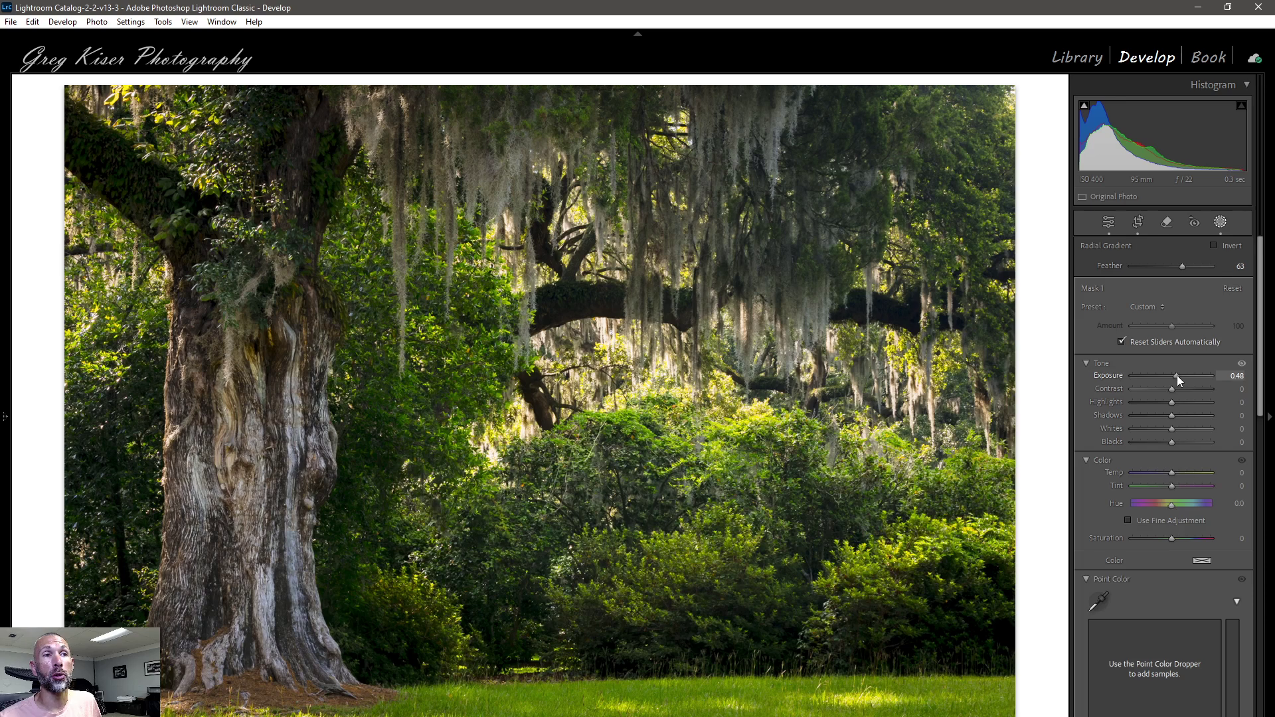
pyautogui.moveTo(1177, 376); pyautogui.dragTo(1176, 376)
pyautogui.doubleClick(1177, 376)
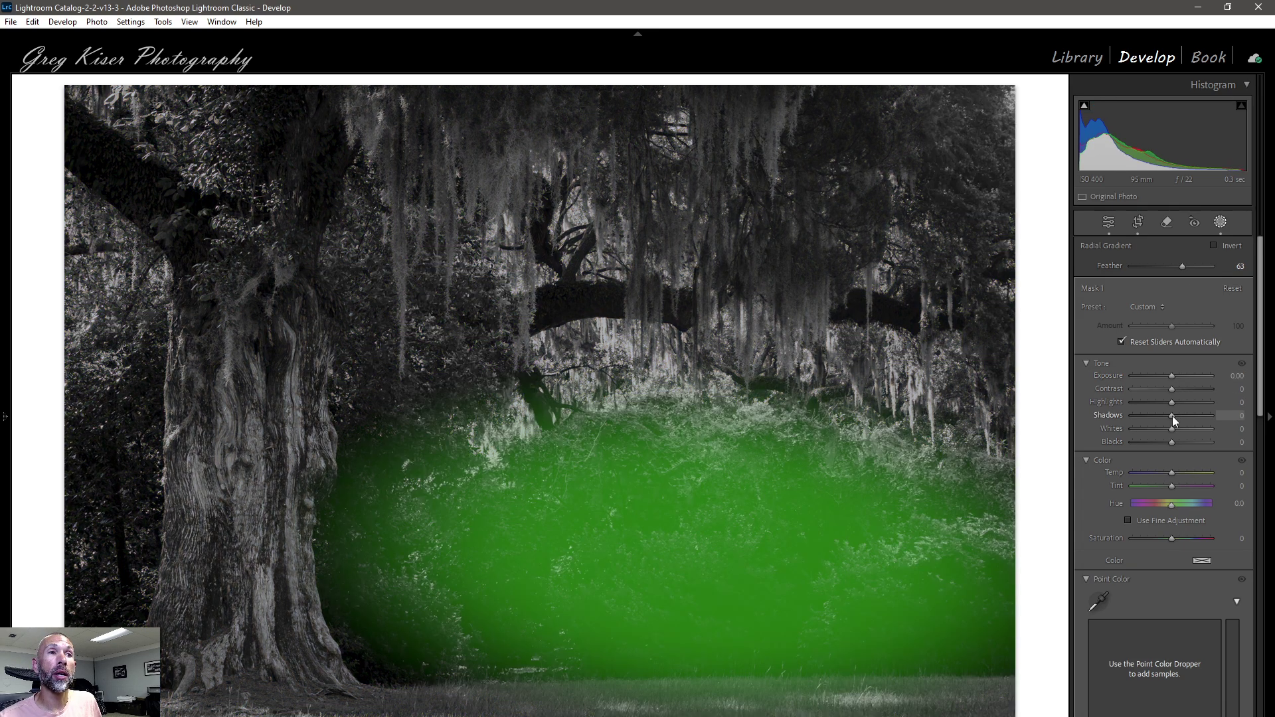
# - Set Shadows to 39 and Clarity to 8 on the bushes' radial gradient mask
pyautogui.moveTo(1173, 415); pyautogui.dragTo(1181, 414)
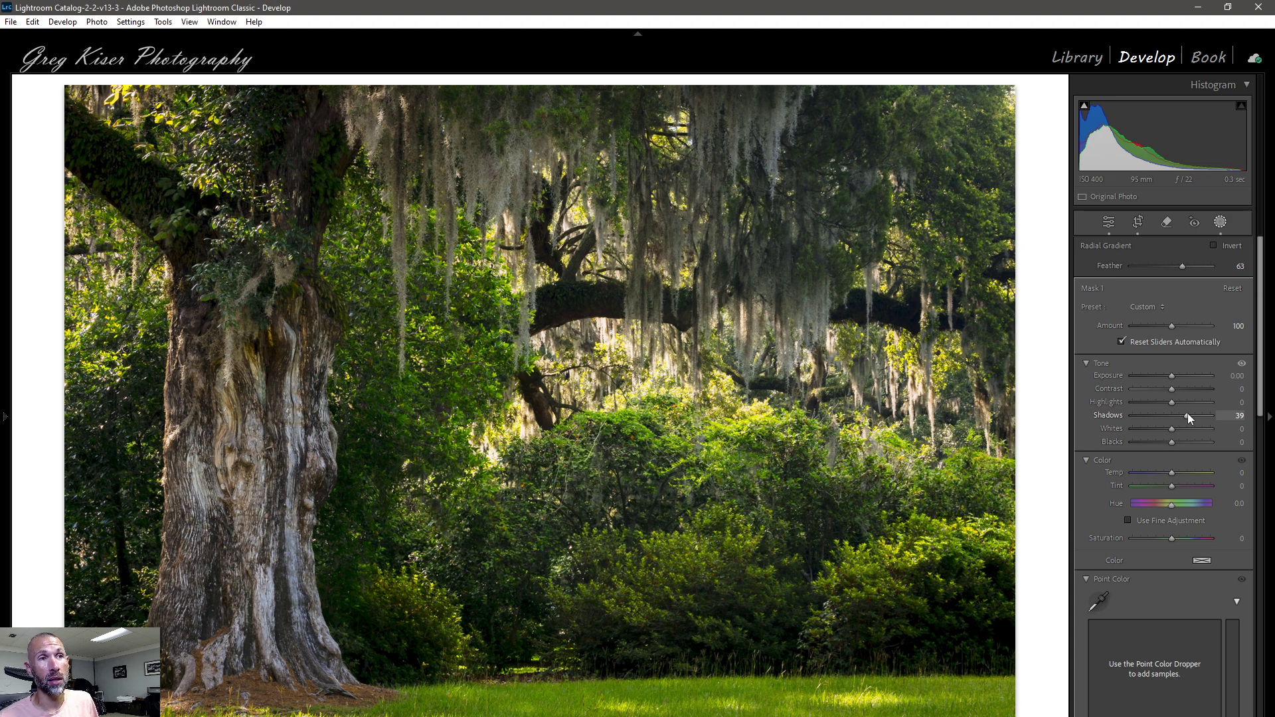
pyautogui.moveTo(703, 636)
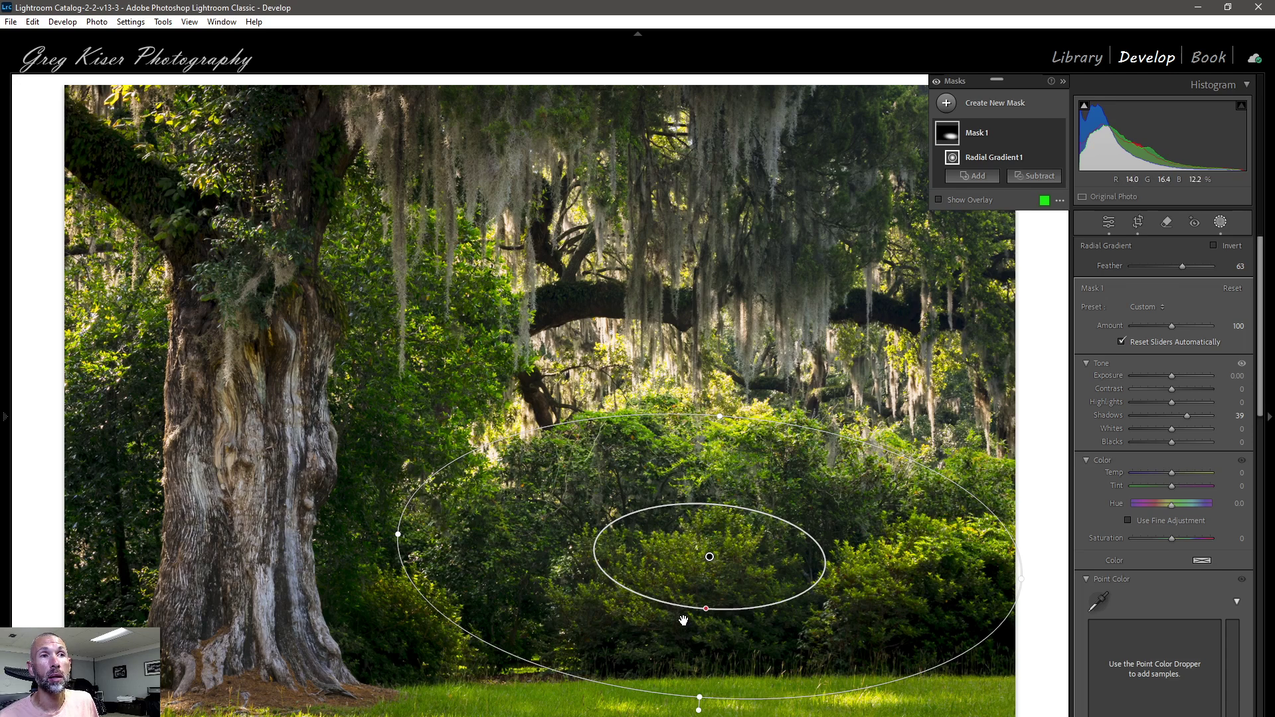
pyautogui.scroll(-10, 1176, 612)
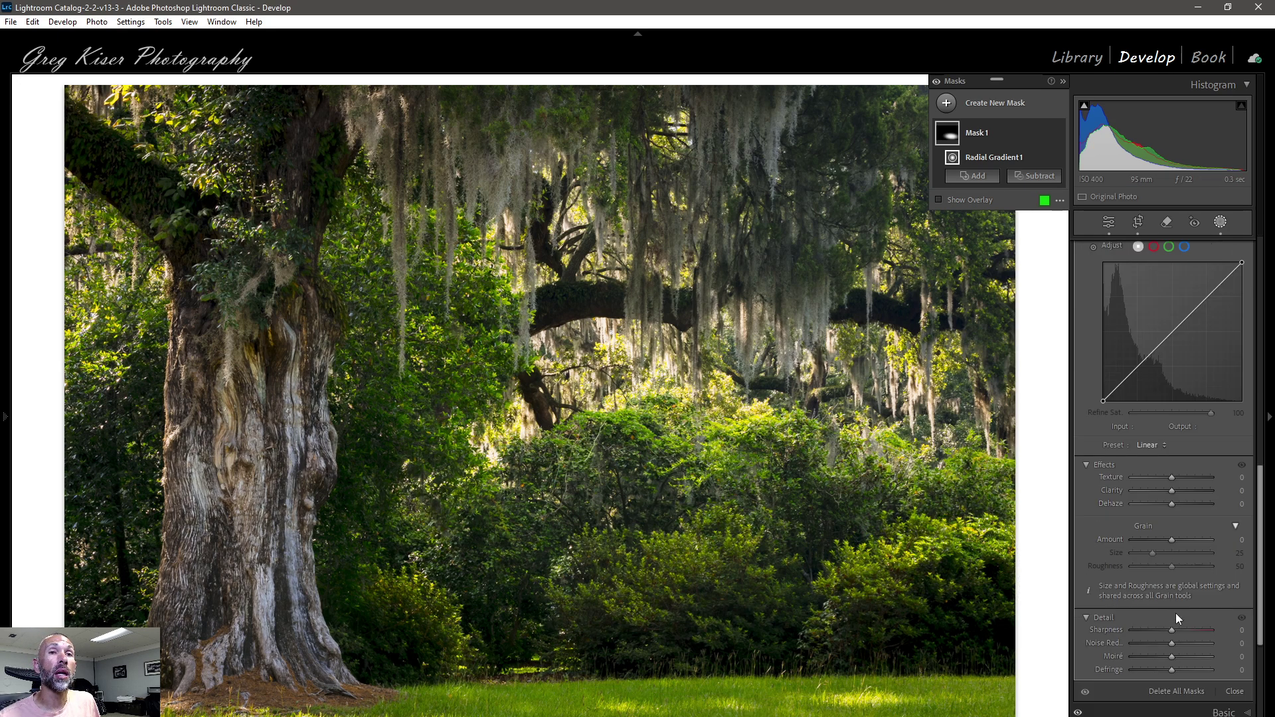
pyautogui.moveTo(1173, 490); pyautogui.dragTo(1174, 490)
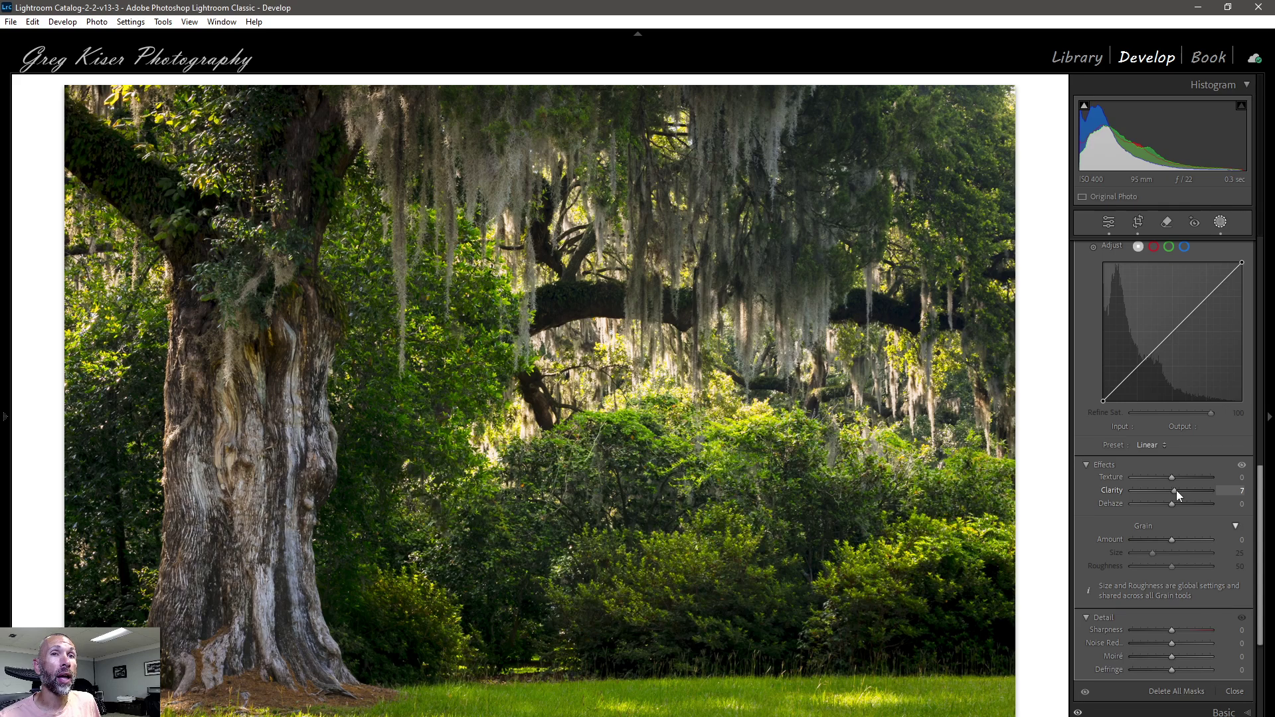
pyautogui.moveTo(1177, 490); pyautogui.dragTo(1177, 490)
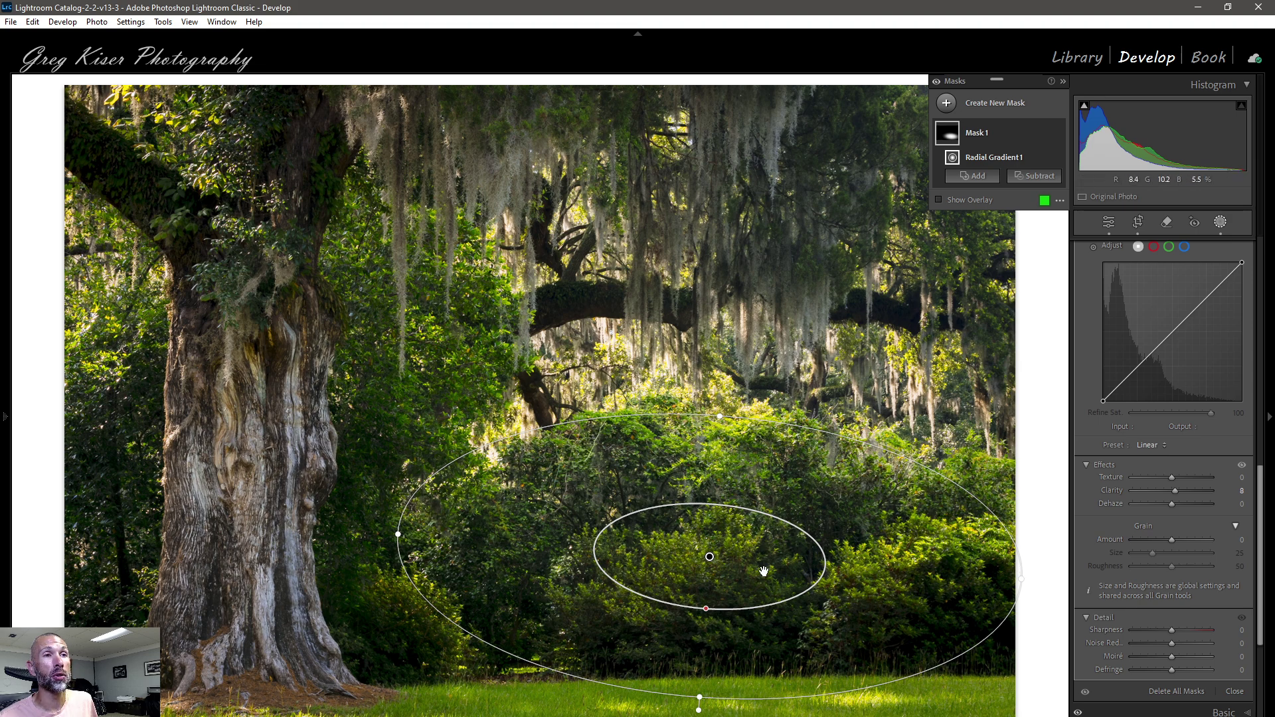
# - Hide and show Mask 1 twice to compare the bushes before and after the adjustments
pyautogui.moveTo(1057, 135)
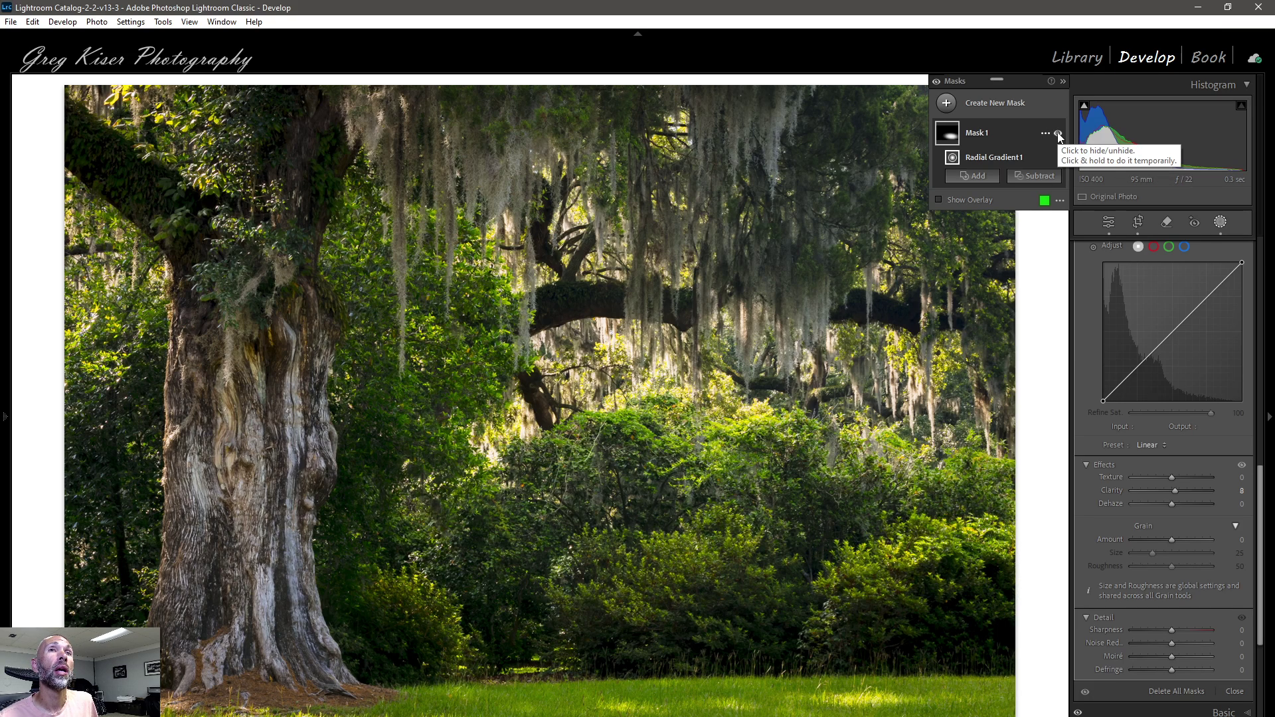
pyautogui.click(1057, 133)
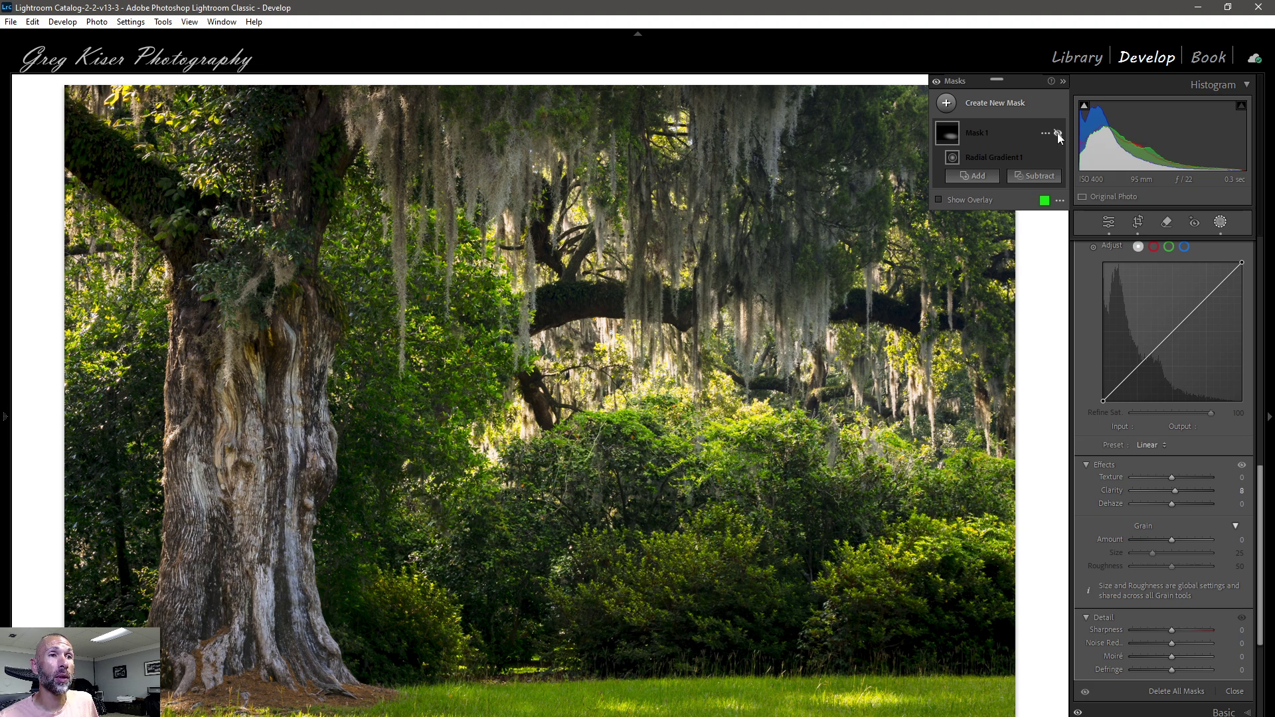
pyautogui.click(1057, 133)
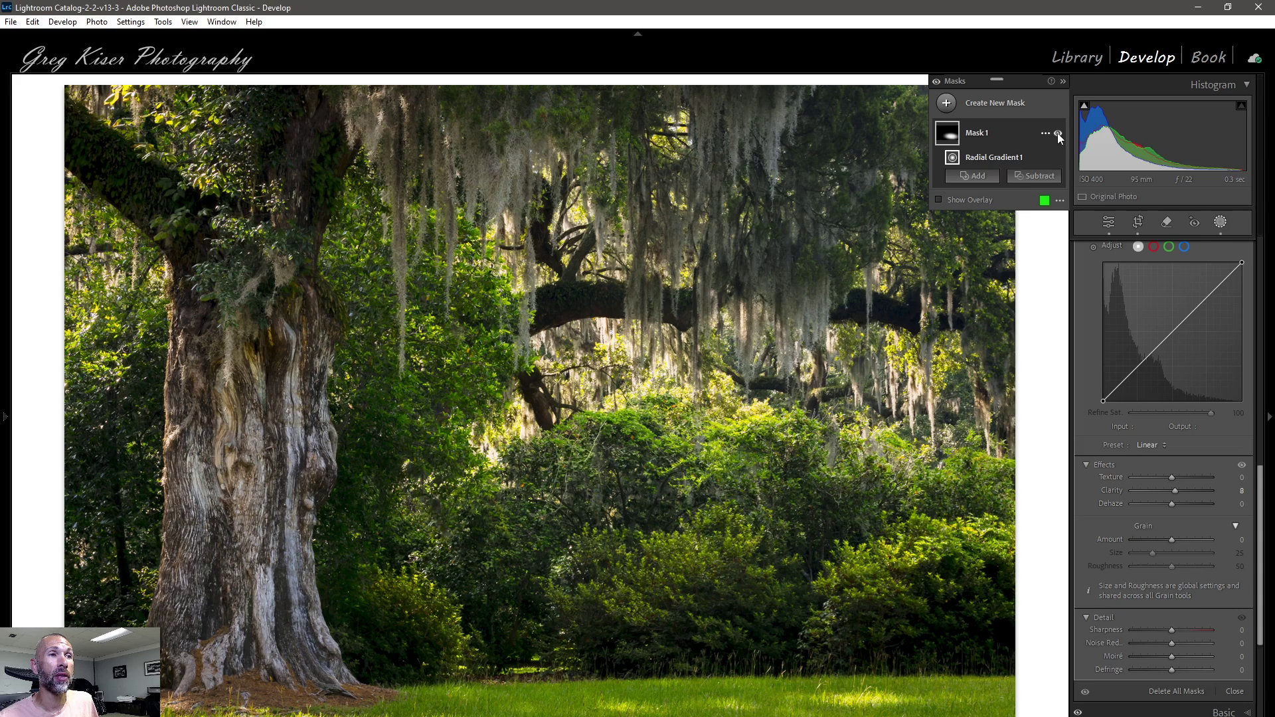
pyautogui.click(1057, 133)
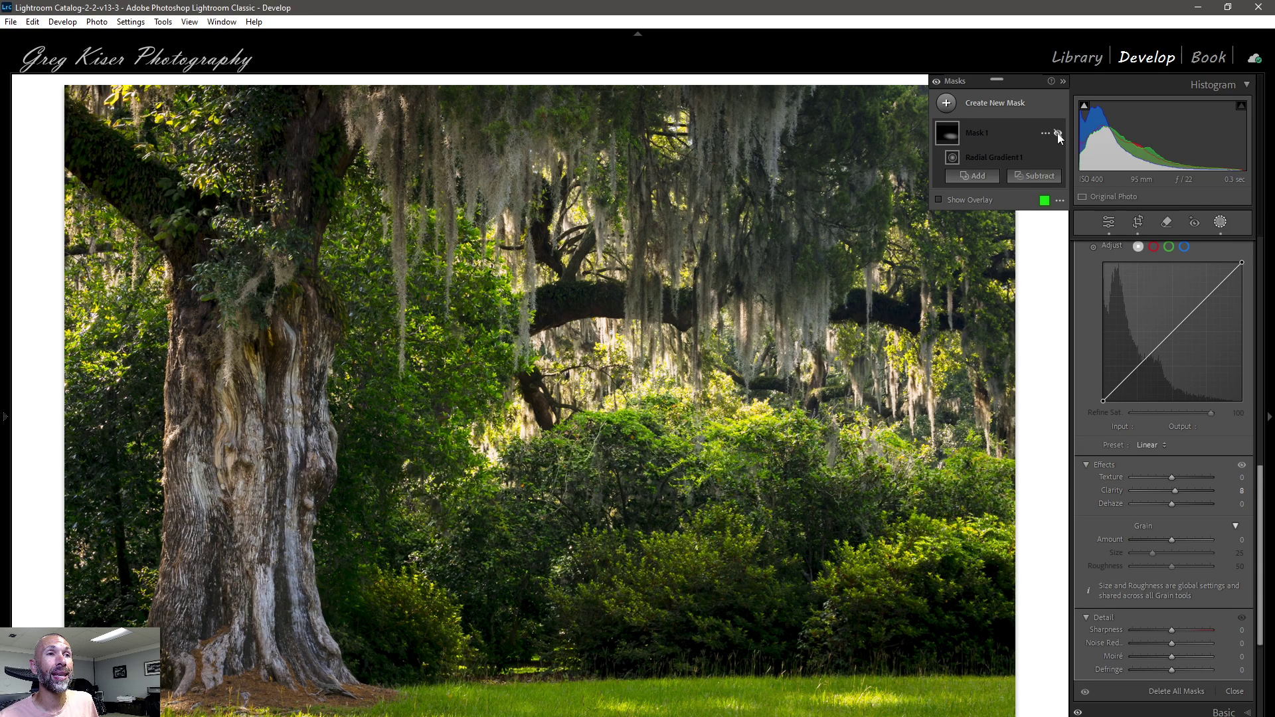
pyautogui.click(1057, 132)
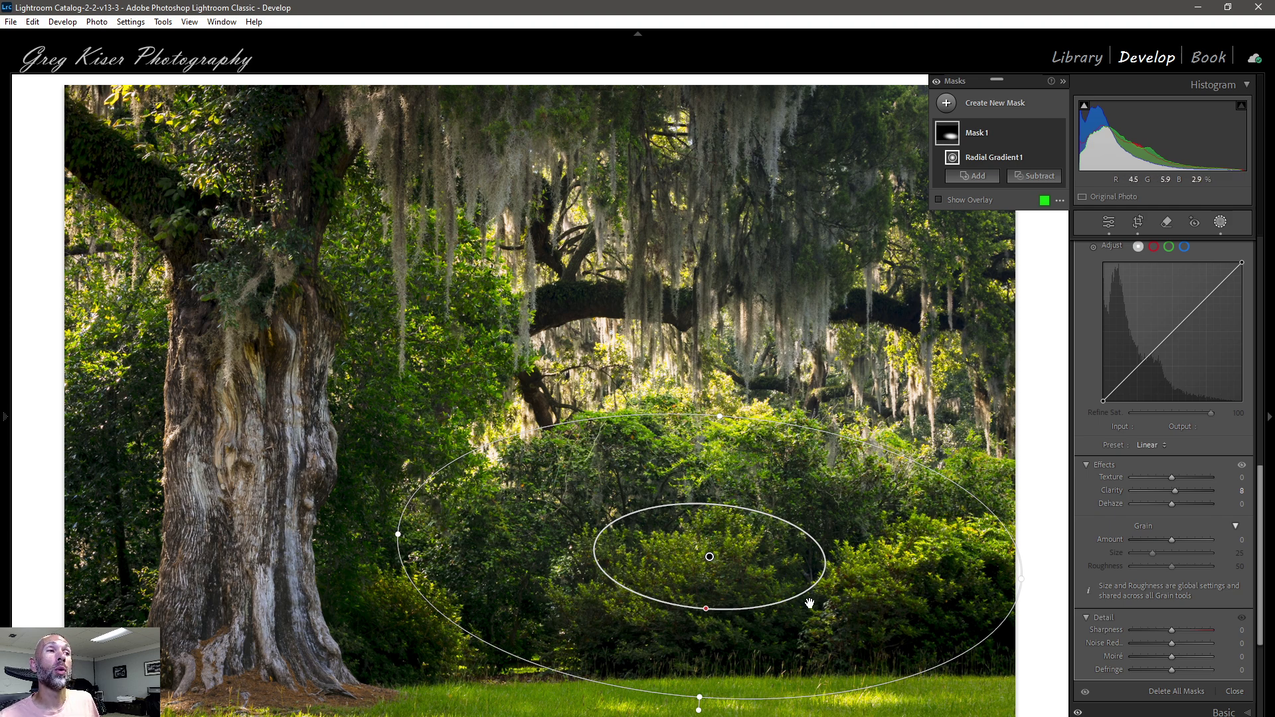
# - Add a second radial gradient mask as a tall oval over the large tree trunk and set its Clarity to 24
pyautogui.click(1000, 105)
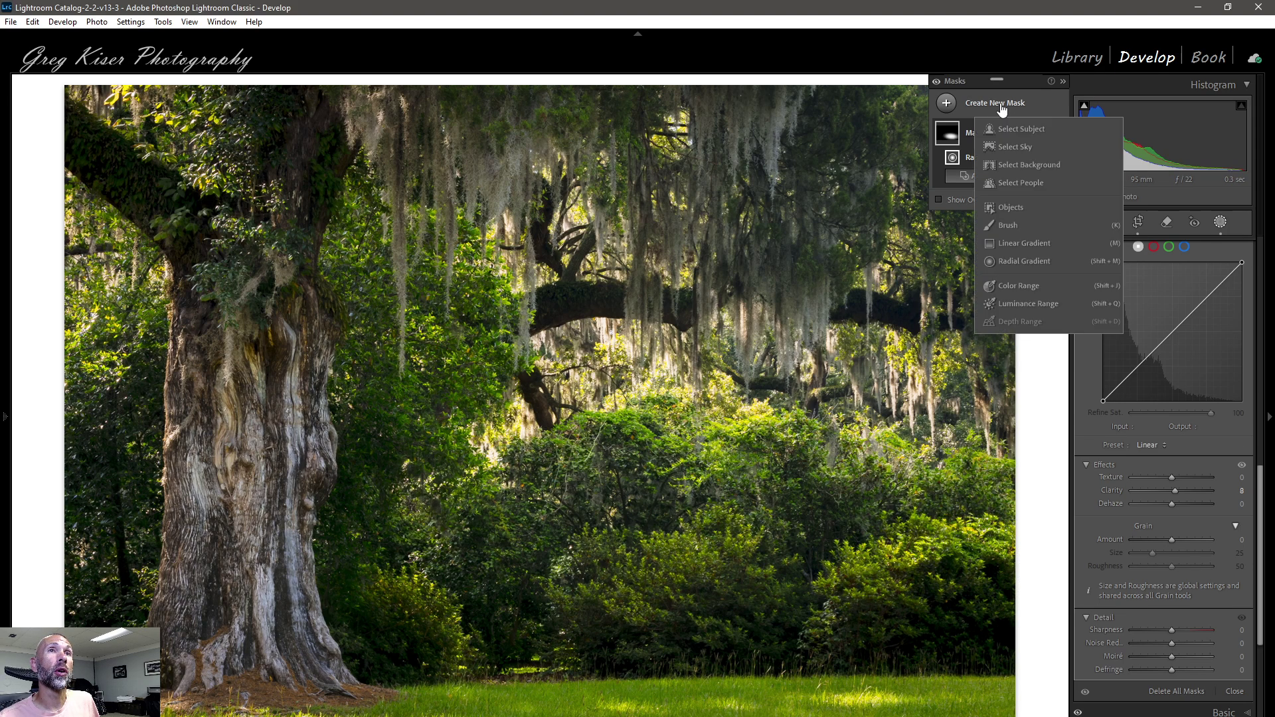
pyautogui.click(1009, 261)
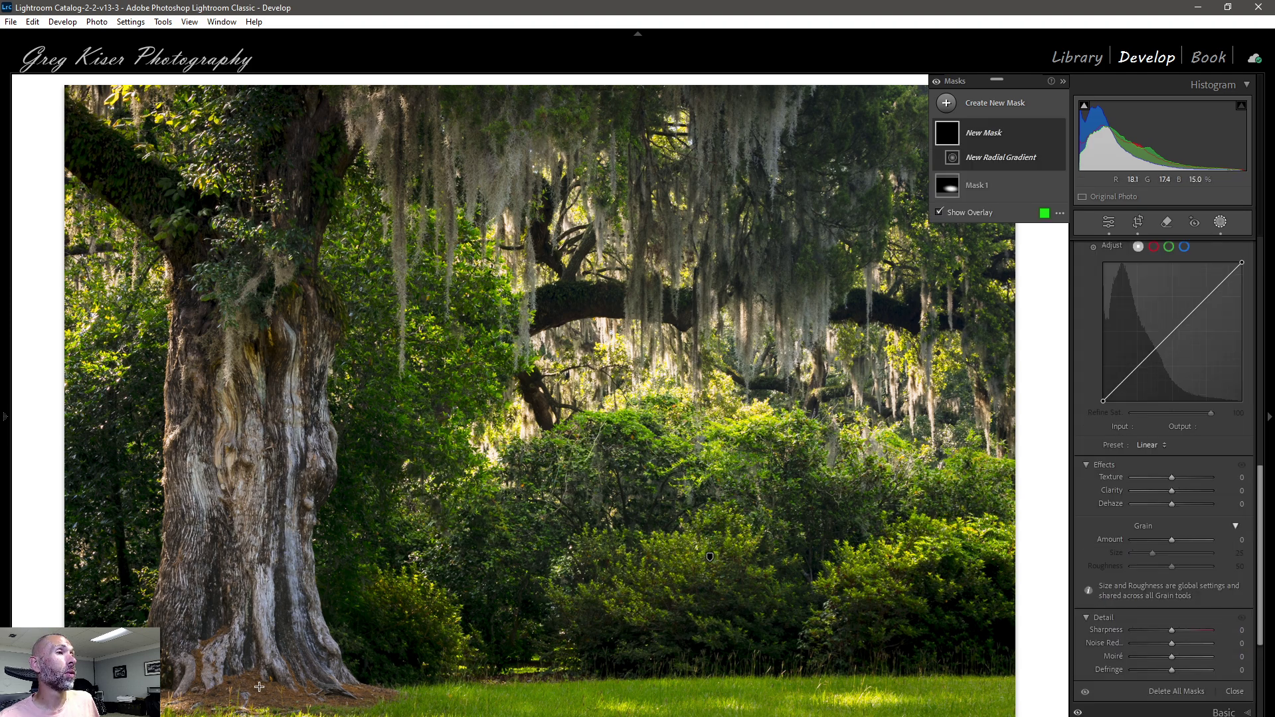
pyautogui.moveTo(246, 366)
pyautogui.mouseDown()
pyautogui.moveTo(281, 572)
pyautogui.moveTo(355, 687)
pyautogui.mouseUp()
pyautogui.moveTo(254, 382); pyautogui.dragTo(251, 461)
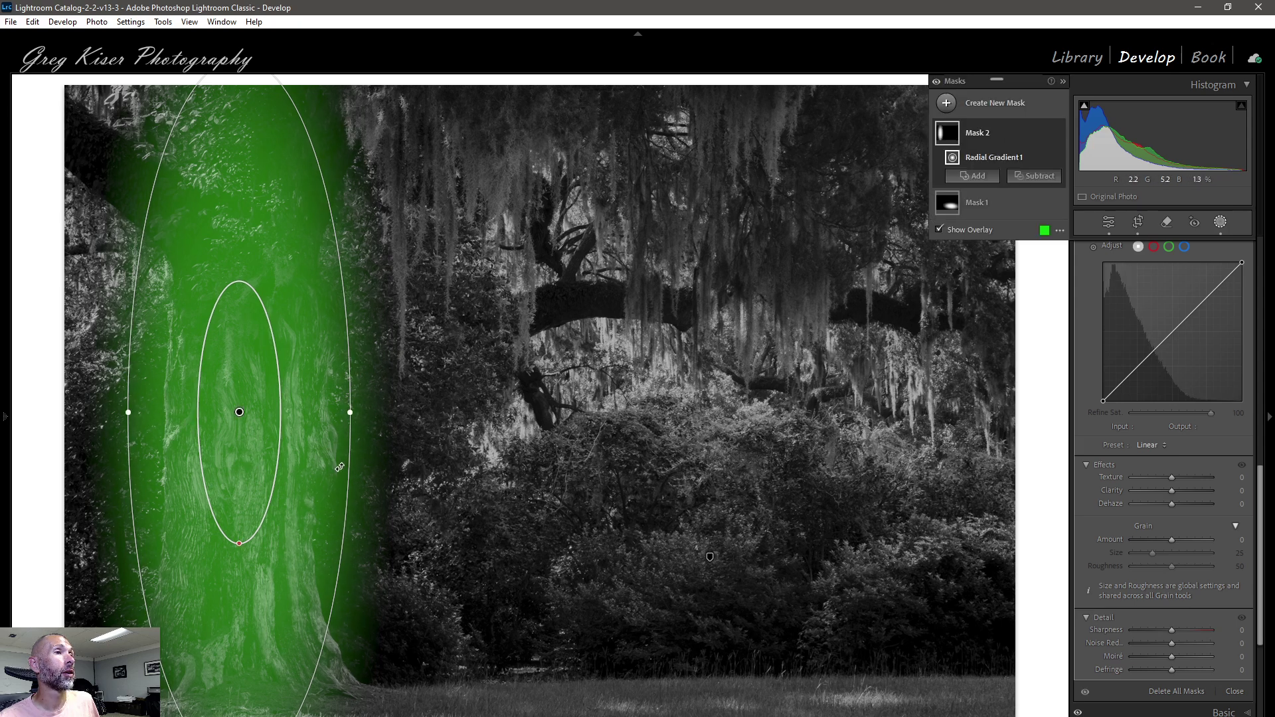
pyautogui.moveTo(290, 465); pyautogui.dragTo(294, 466)
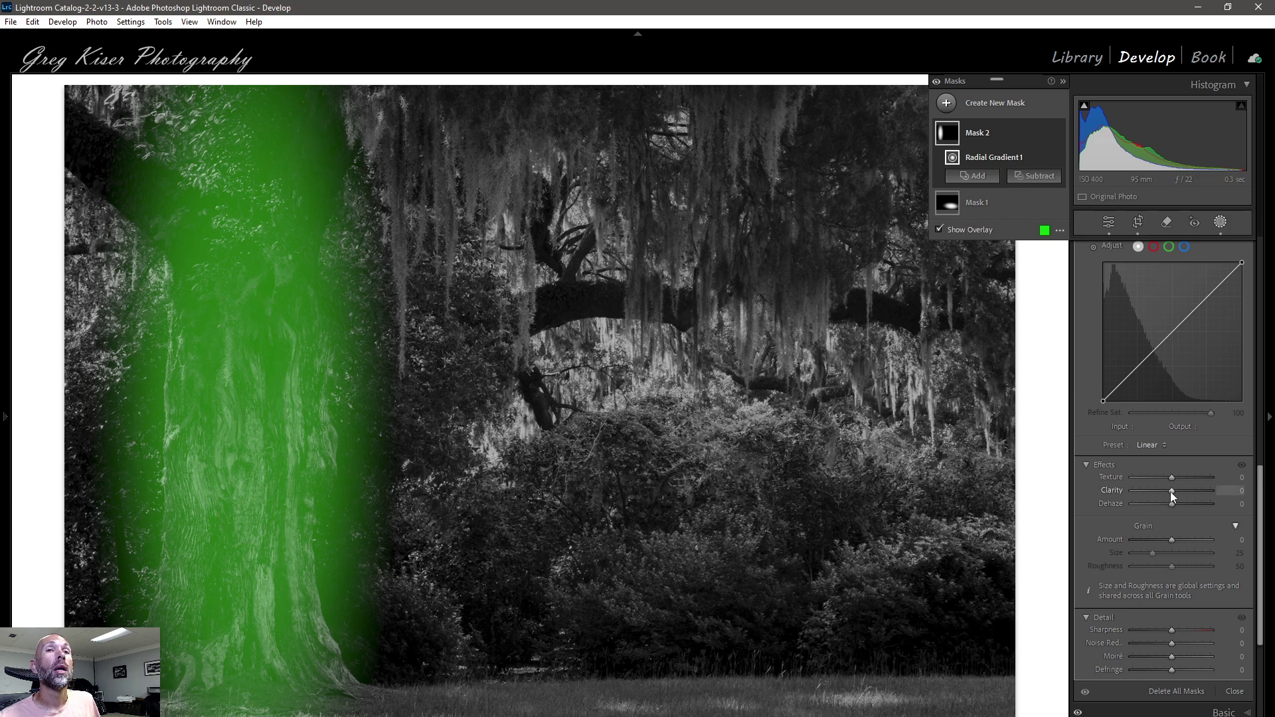
pyautogui.moveTo(1172, 492); pyautogui.dragTo(1181, 494)
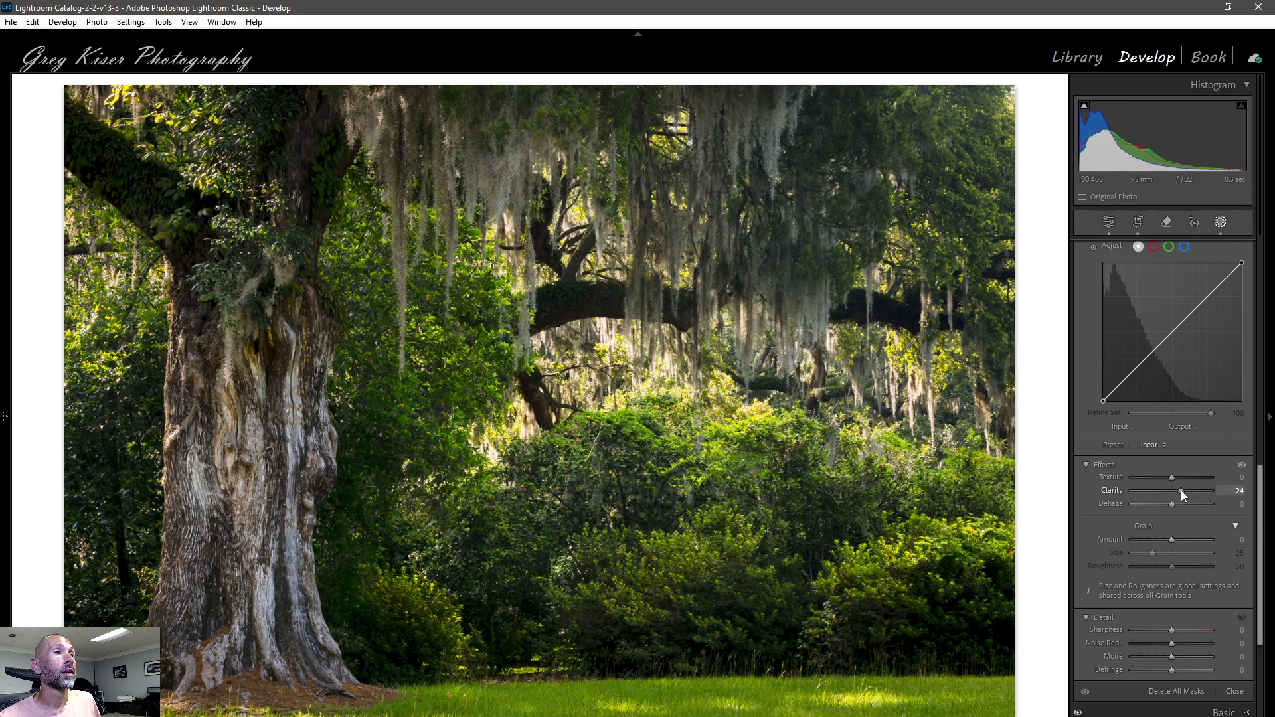
# - Set Texture to 7 and Temp to 12 on the tree trunk's radial gradient mask
pyautogui.click(1172, 478)
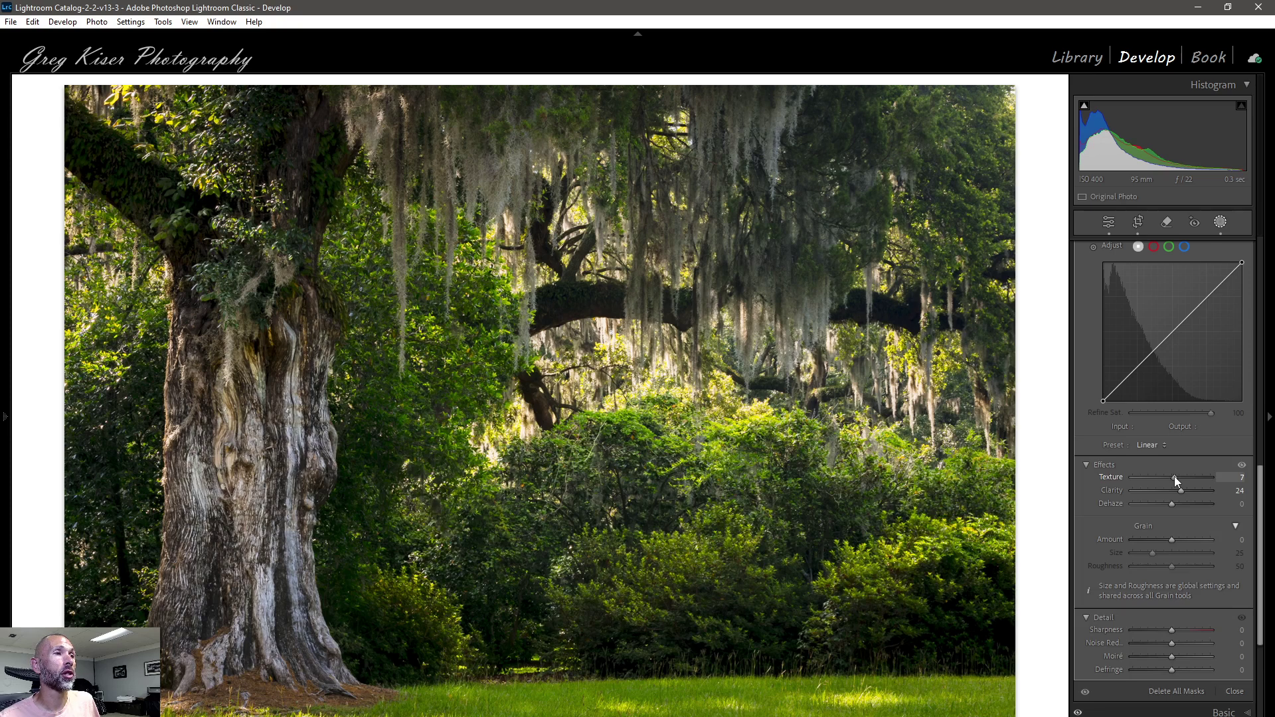
pyautogui.moveTo(1174, 476); pyautogui.dragTo(1174, 476)
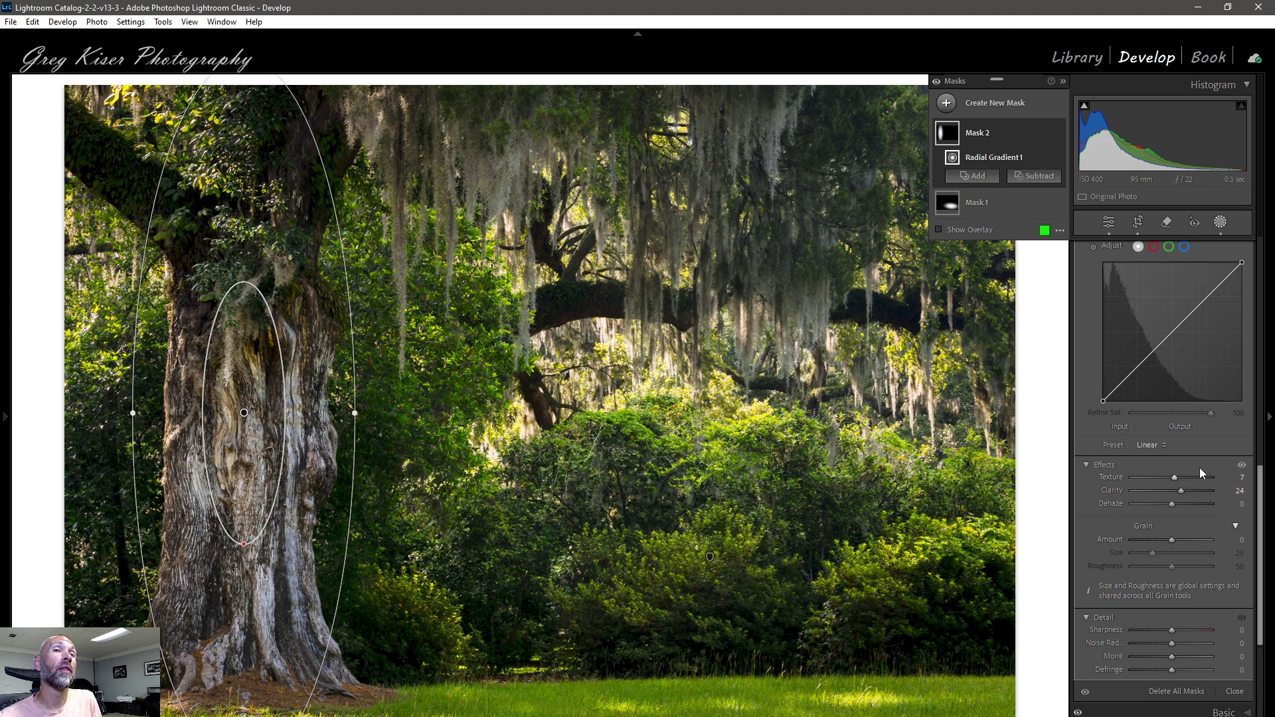
pyautogui.scroll(3, 1194, 460)
pyautogui.scroll(2, 1195, 463)
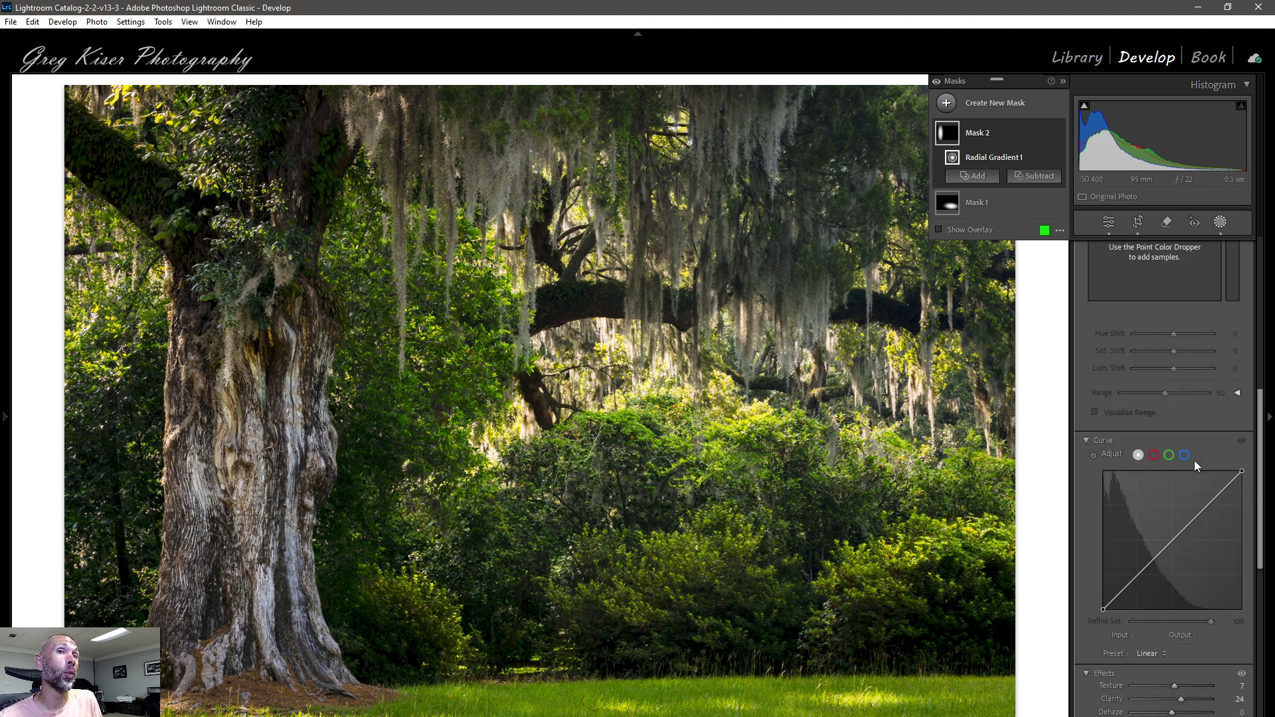
pyautogui.scroll(6, 1194, 460)
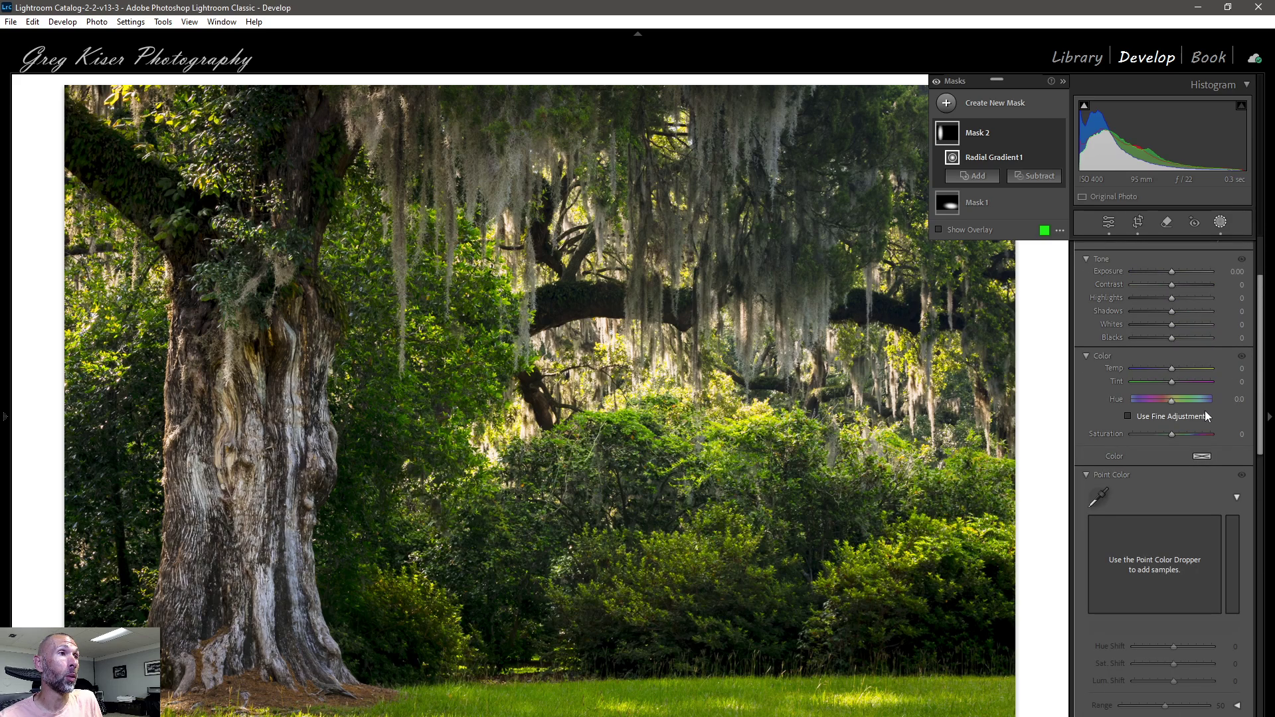
pyautogui.moveTo(1170, 367); pyautogui.dragTo(1173, 367)
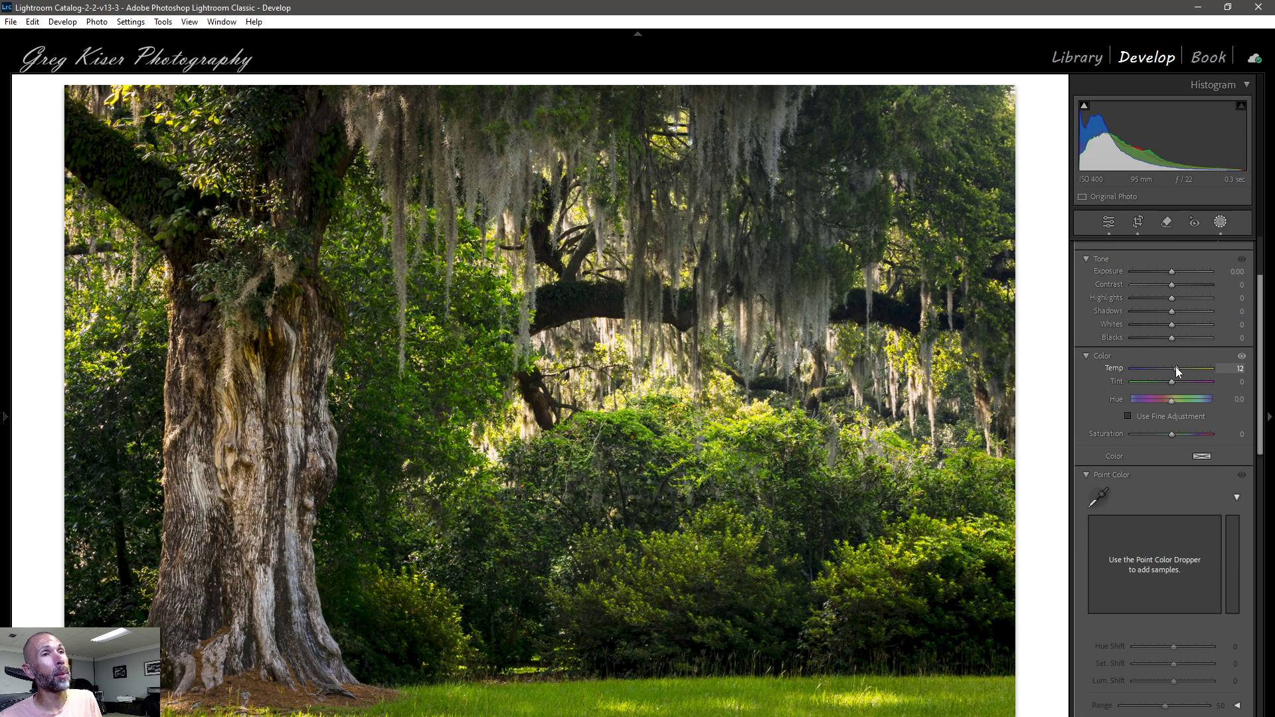
# - Reduce the feather of the trunk's radial gradient and shift it slightly down the trunk, comparing with Mask 2 hidden and shown
pyautogui.hotkey('shift', 'm')
pyautogui.moveTo(243, 413); pyautogui.dragTo(270, 455)
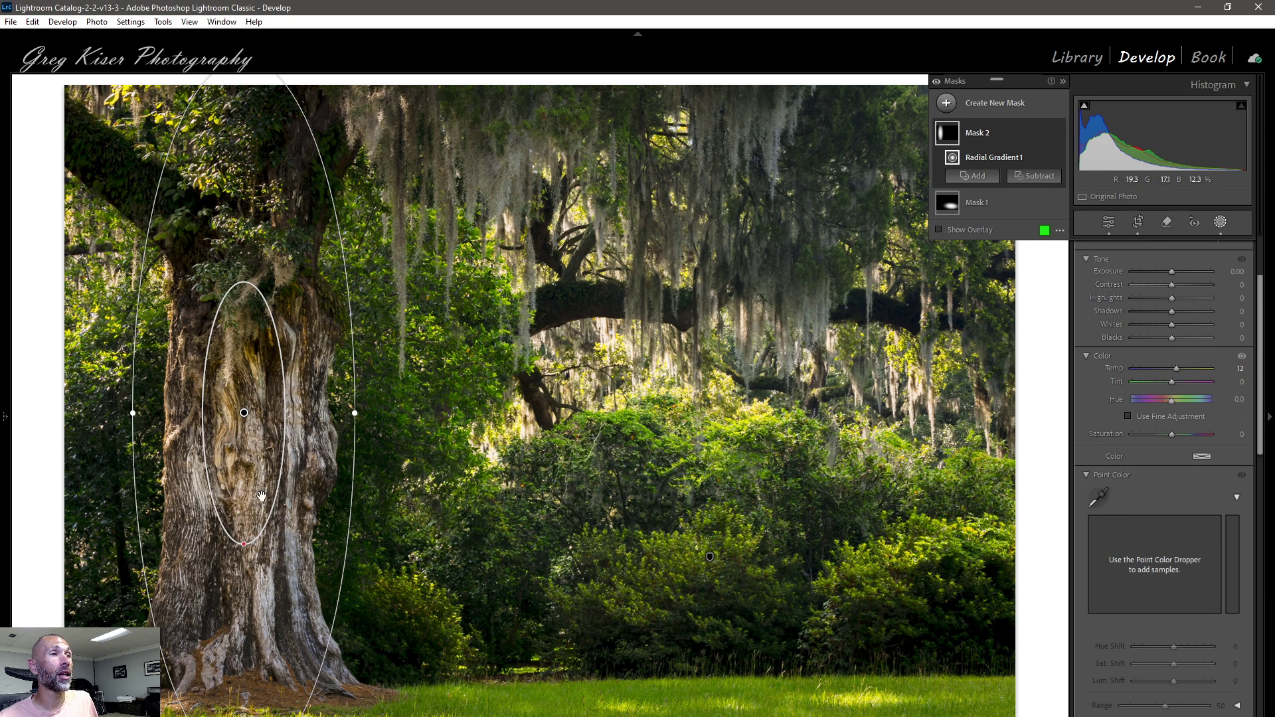
pyautogui.moveTo(247, 542); pyautogui.dragTo(244, 568)
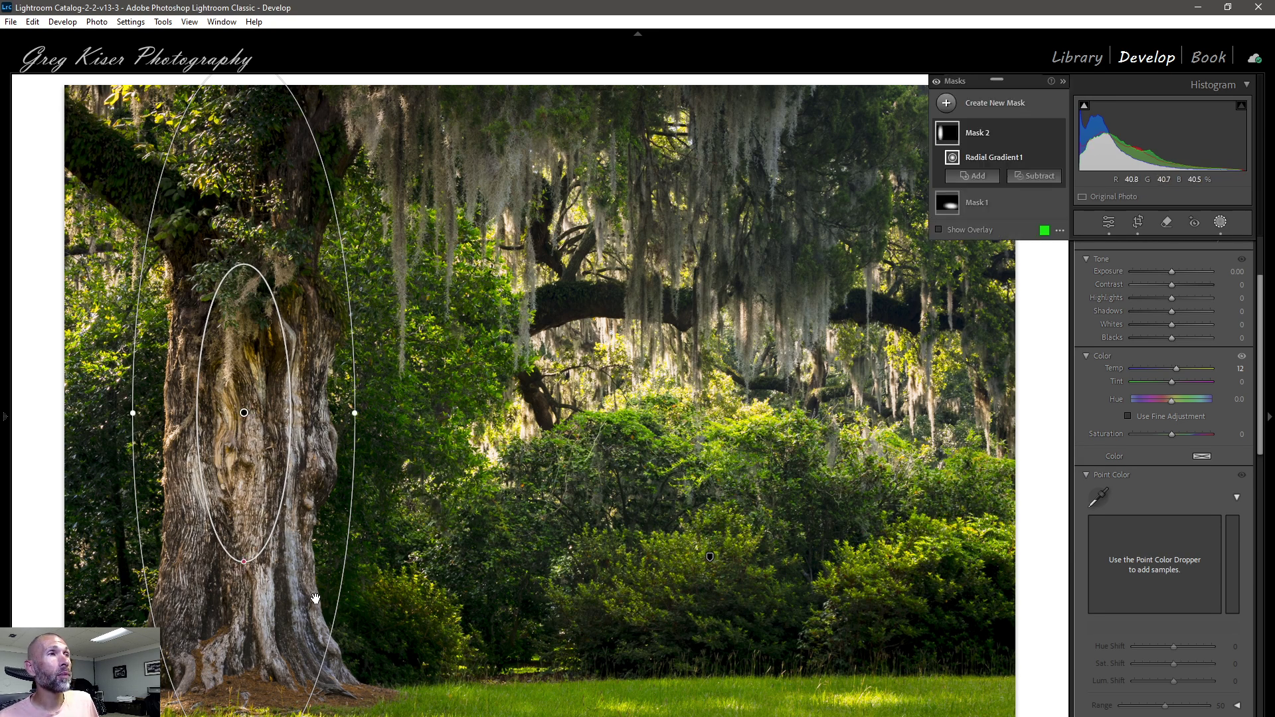
pyautogui.moveTo(259, 456); pyautogui.dragTo(259, 488)
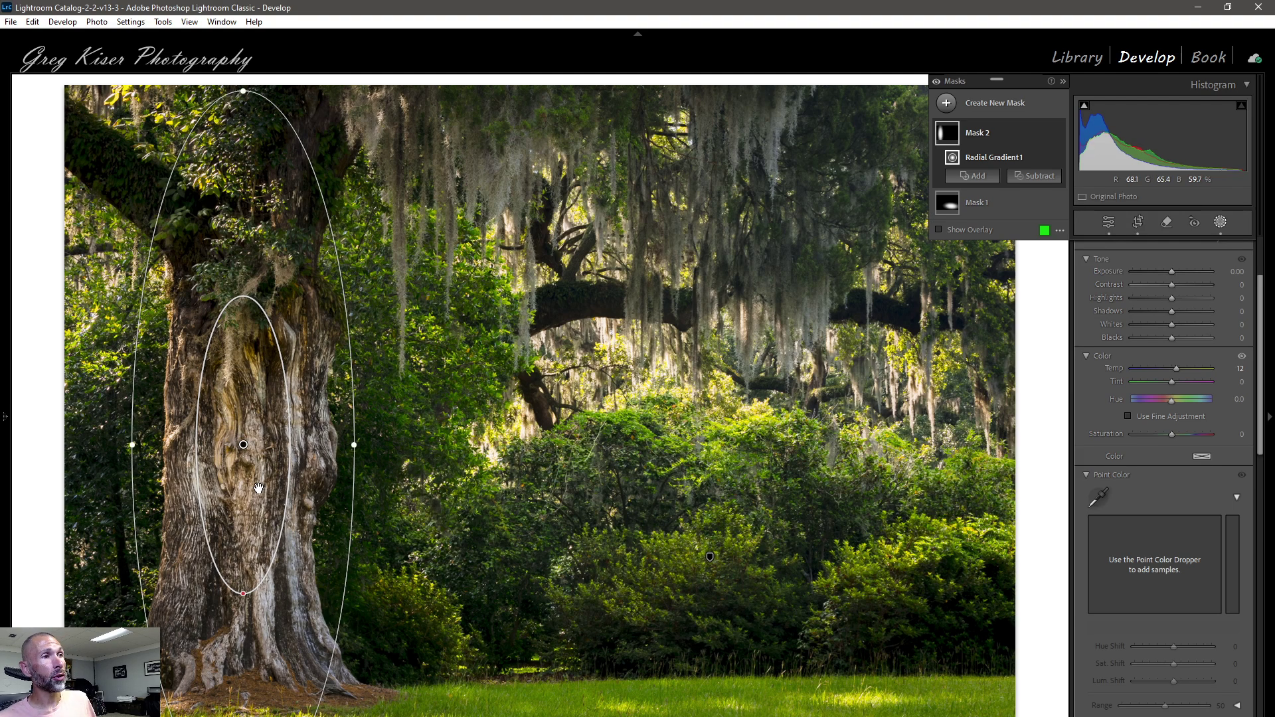
pyautogui.click(1058, 134)
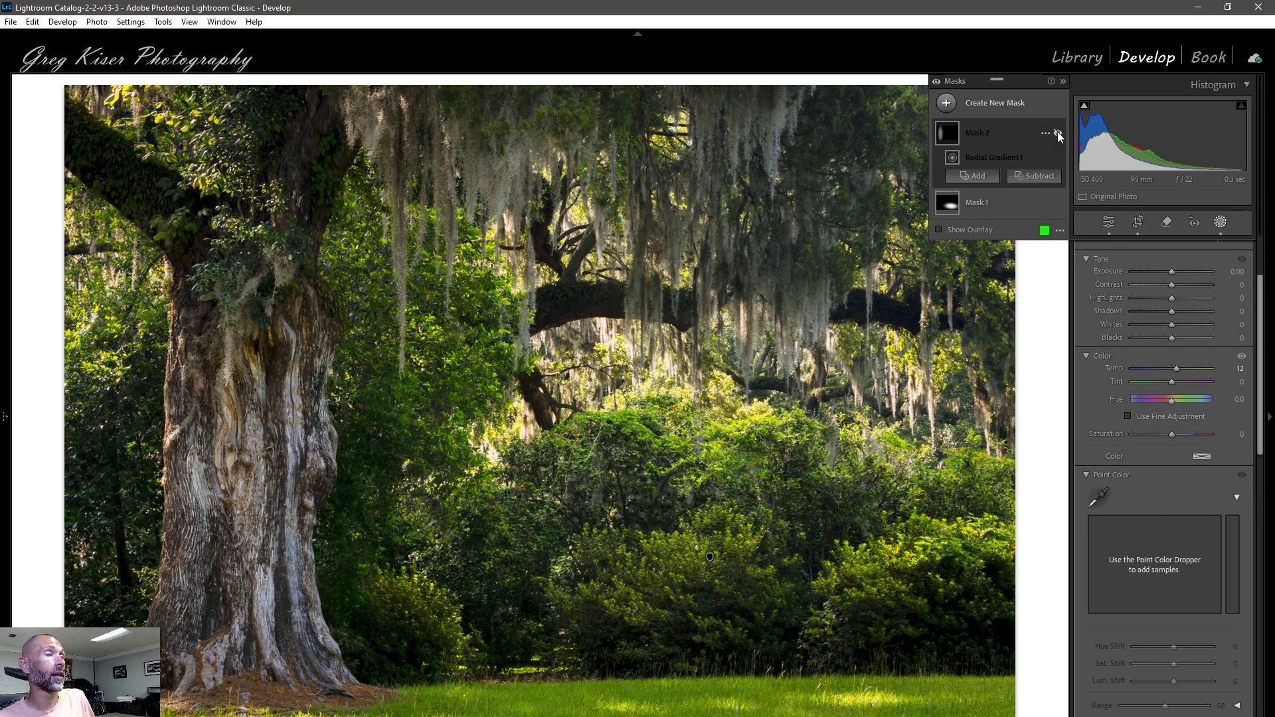
pyautogui.click(1058, 134)
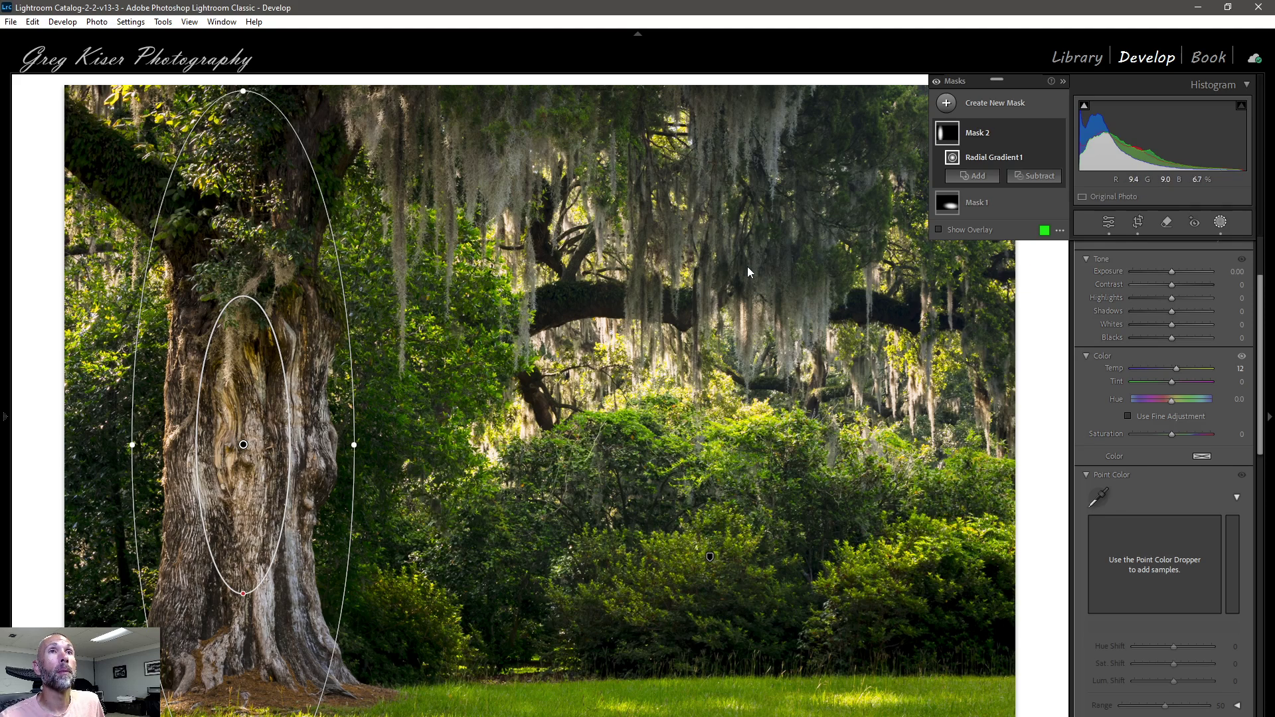
# - Add a third radial gradient mask as a wide, slightly tilted oval over the hanging moss and the horizontal branch
pyautogui.click(1014, 101)
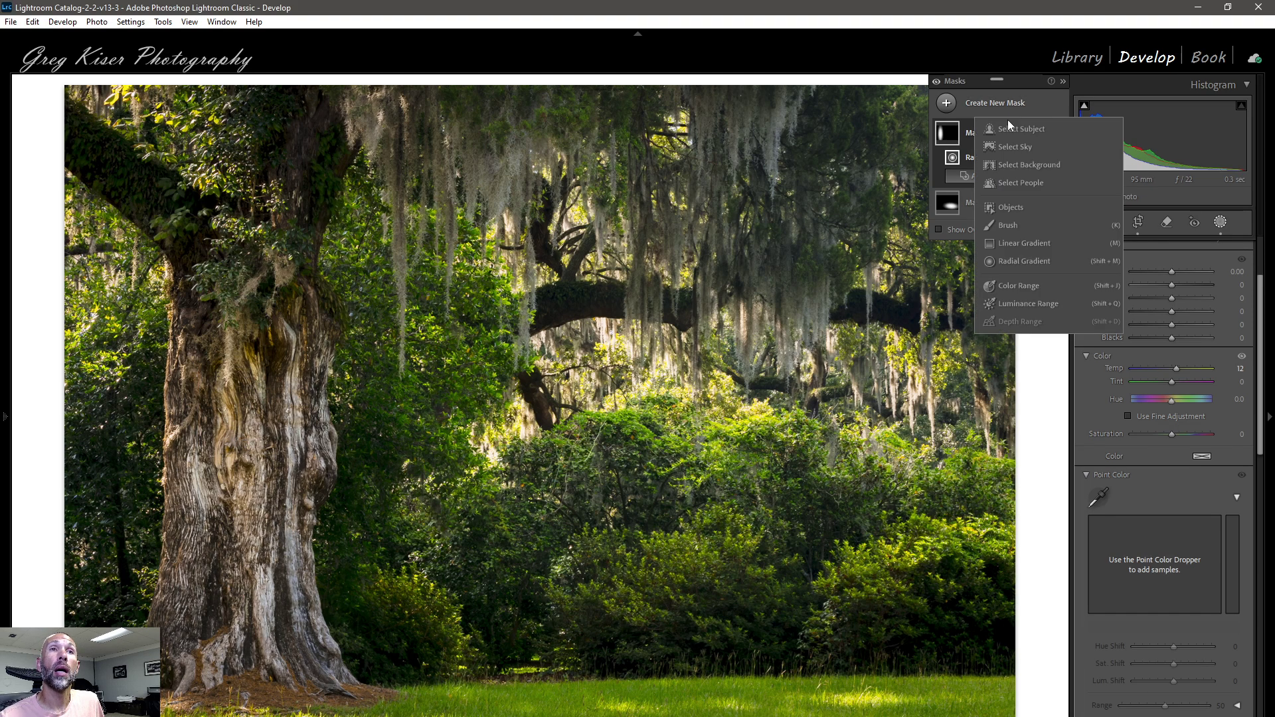
pyautogui.click(1019, 263)
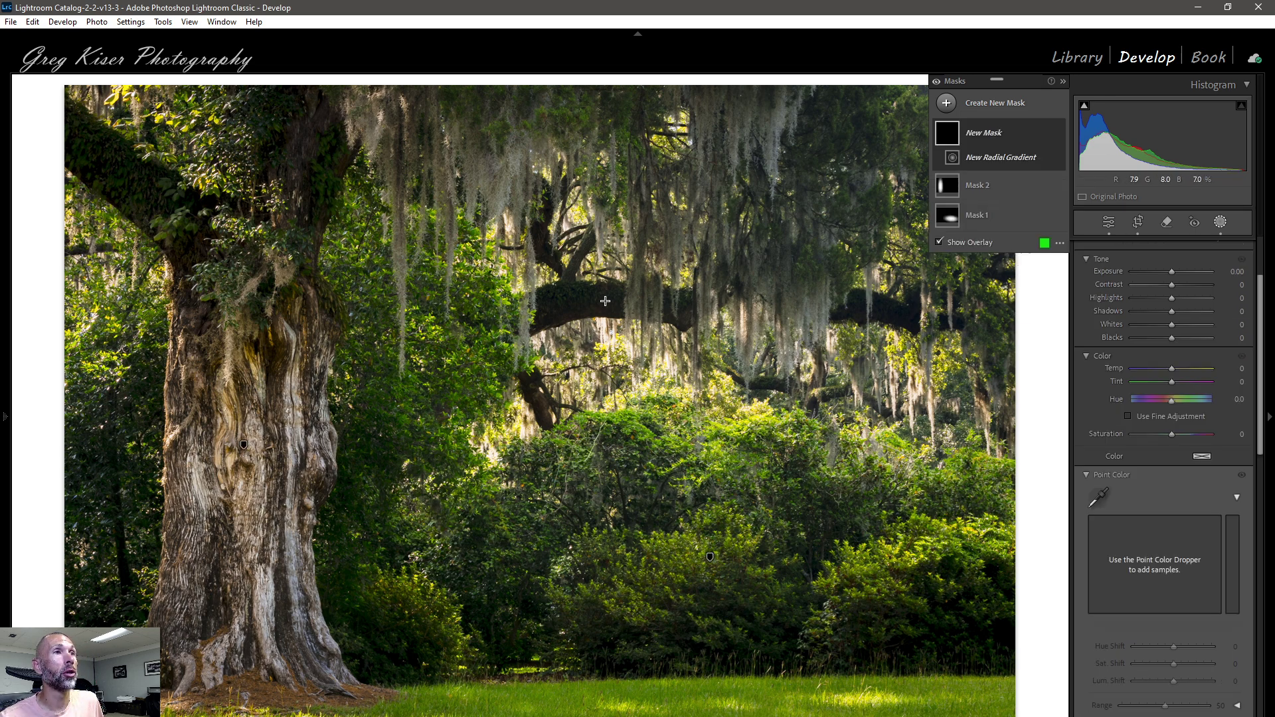
pyautogui.moveTo(593, 291); pyautogui.dragTo(1133, 425)
pyautogui.moveTo(1001, 380); pyautogui.dragTo(994, 432)
pyautogui.moveTo(694, 324); pyautogui.dragTo(756, 359)
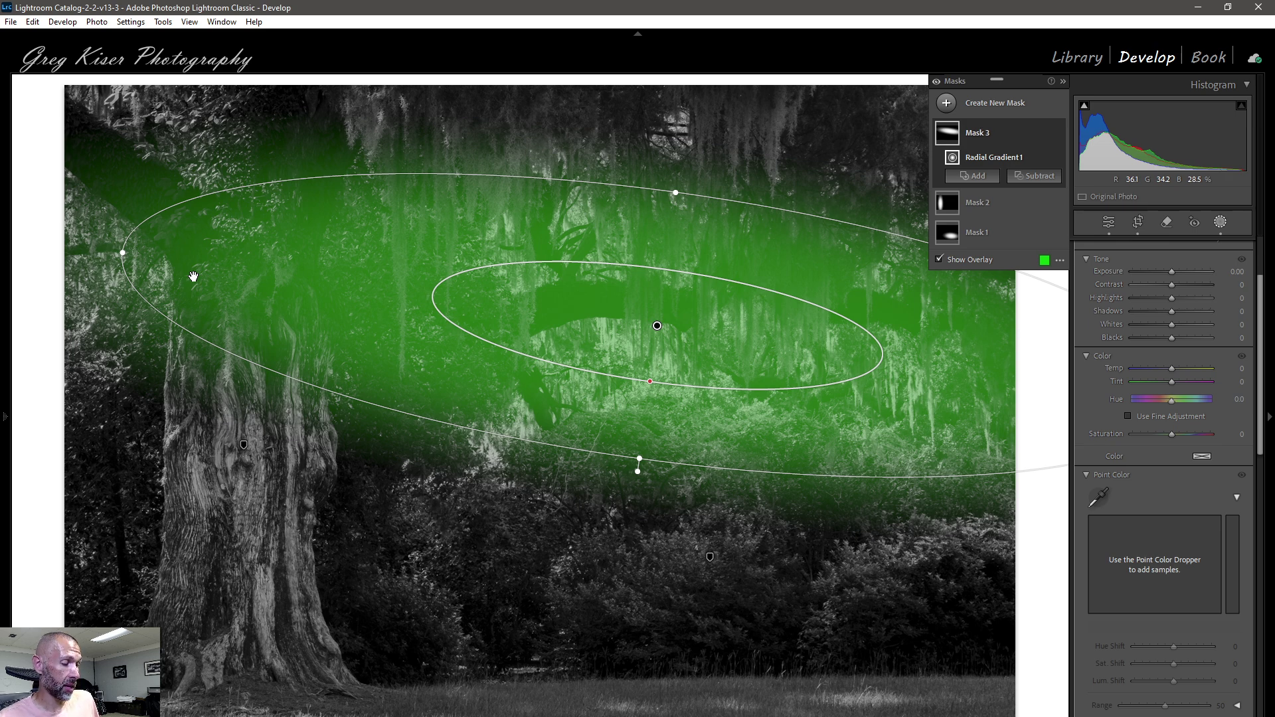
# - Pull in only the trunk-side end of the moss's radial gradient and slightly reduce its feather
pyautogui.press('alt')
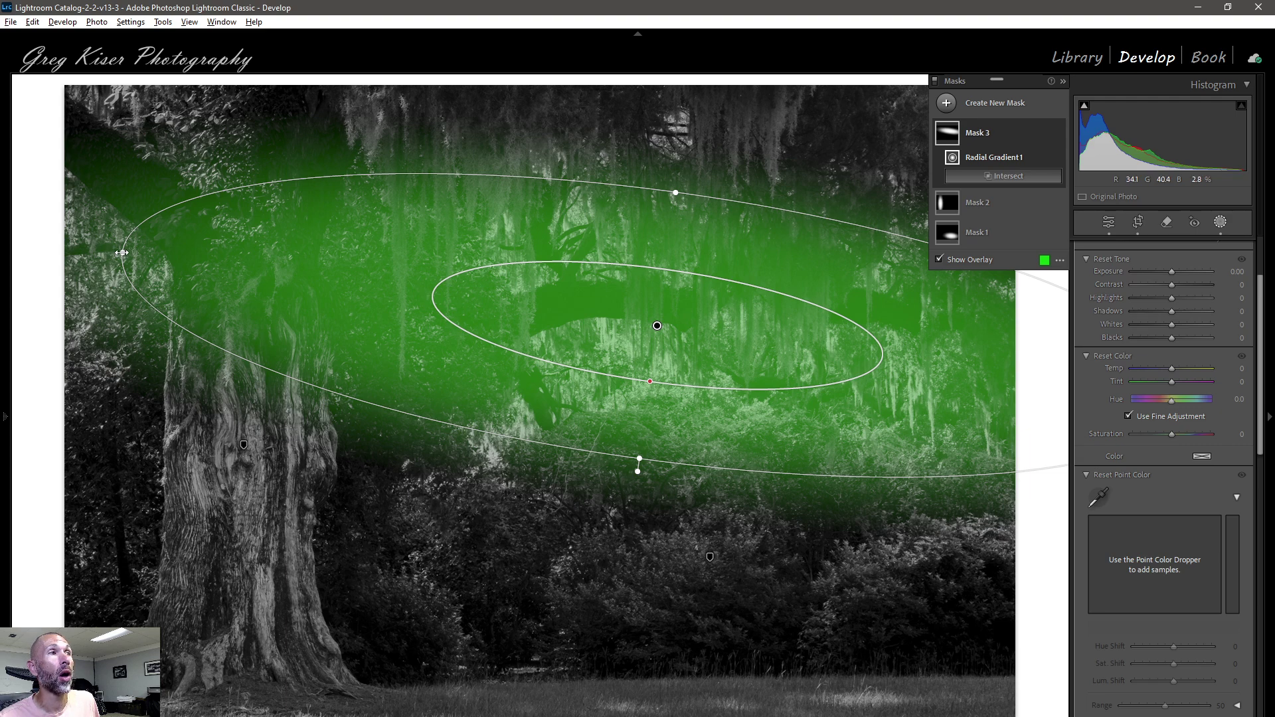
pyautogui.moveTo(121, 253); pyautogui.dragTo(172, 259)
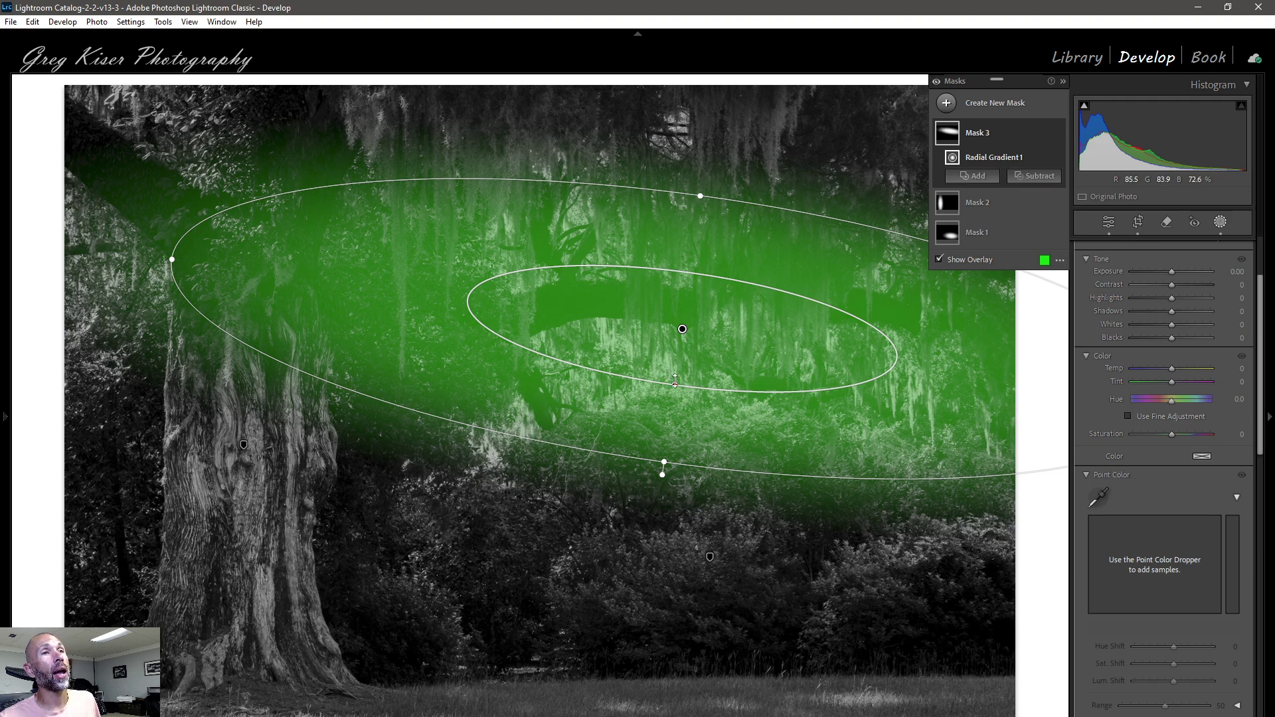
pyautogui.moveTo(674, 384); pyautogui.dragTo(675, 394)
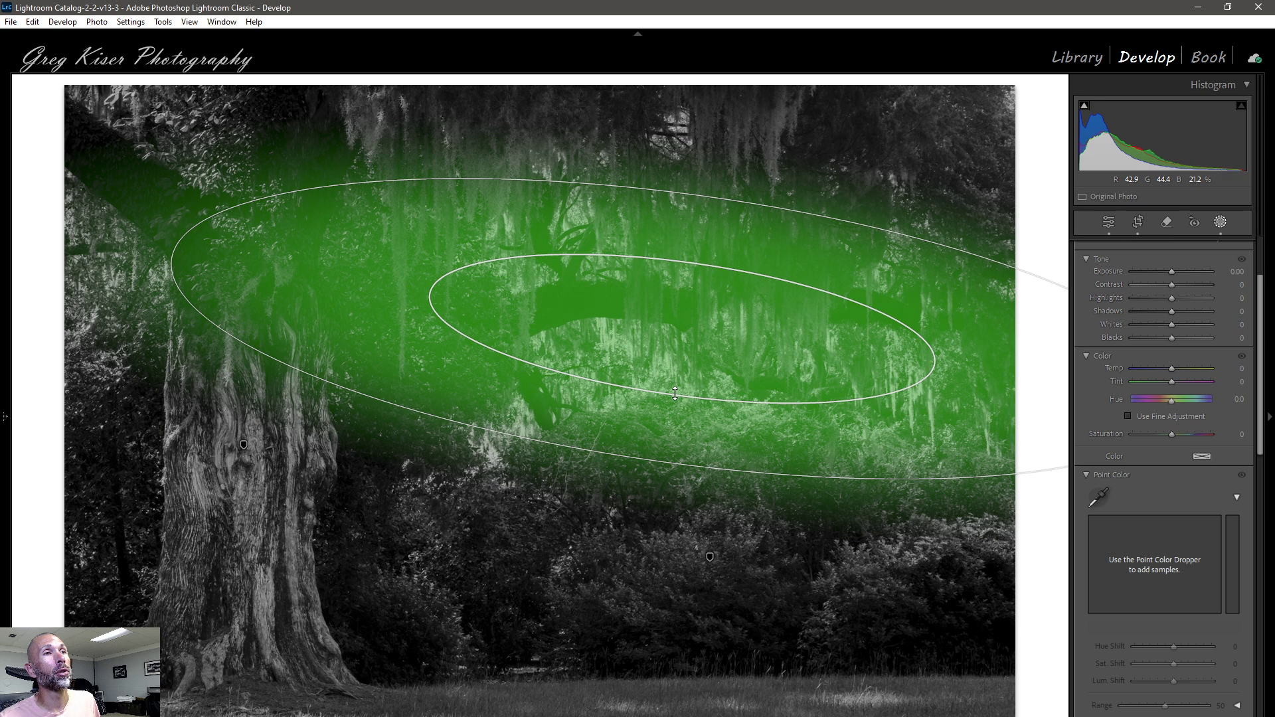
pyautogui.moveTo(675, 393); pyautogui.dragTo(674, 393)
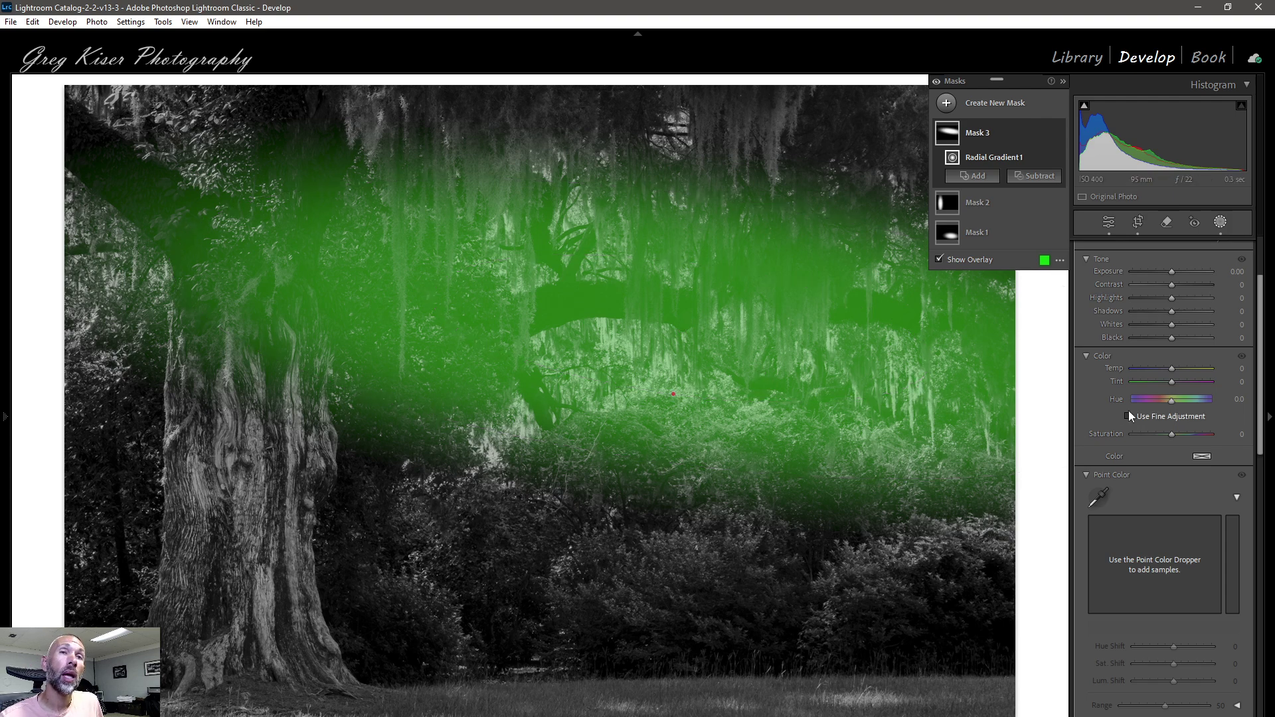
# - Warm the hanging moss by setting Temp to 17 on its radial gradient mask
pyautogui.click(1172, 369)
pyautogui.moveTo(1172, 368); pyautogui.dragTo(1181, 368)
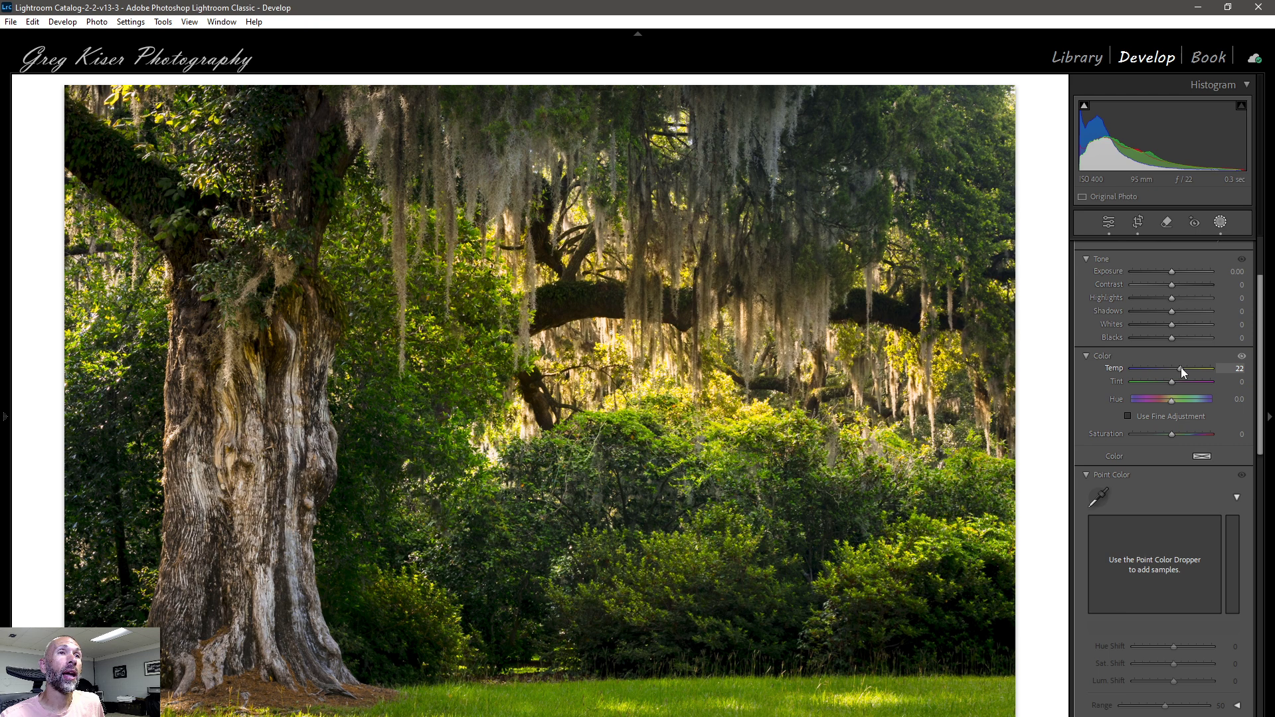
pyautogui.moveTo(1180, 367); pyautogui.dragTo(1178, 366)
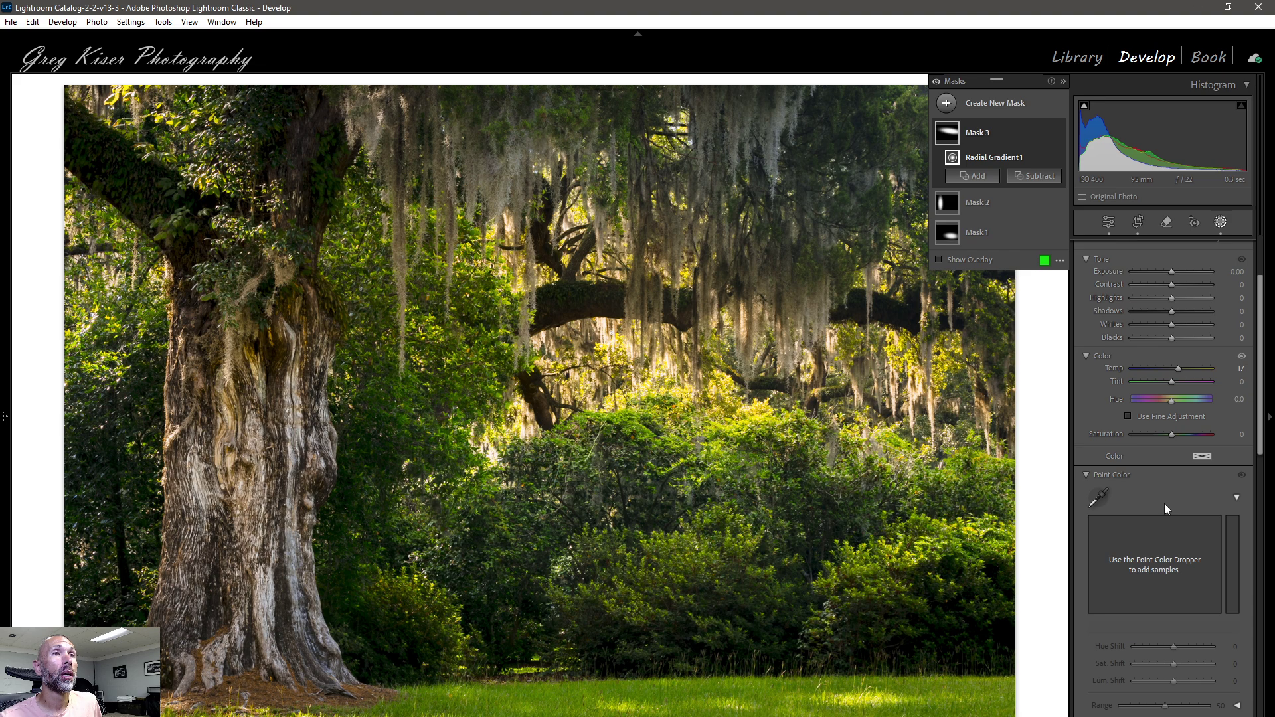
pyautogui.moveTo(787, 310)
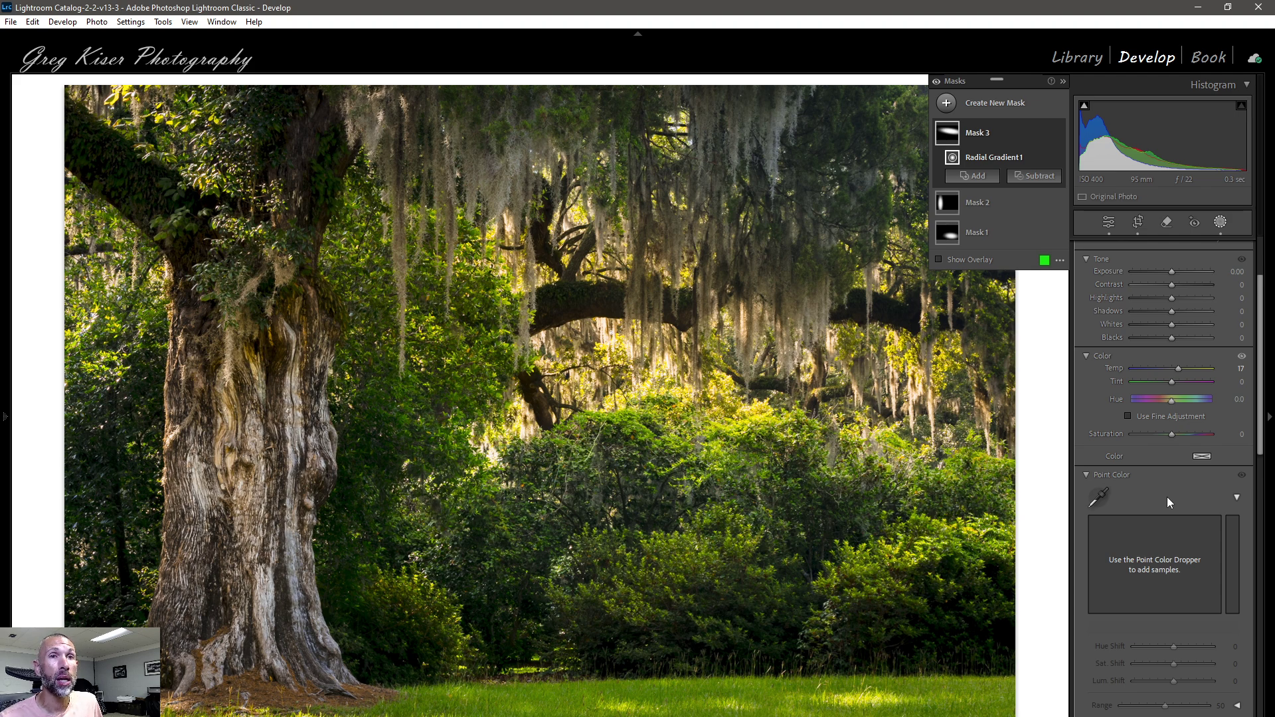
# - Set Texture to 27 on the hanging moss's radial gradient mask
pyautogui.scroll(-3, 1166, 502)
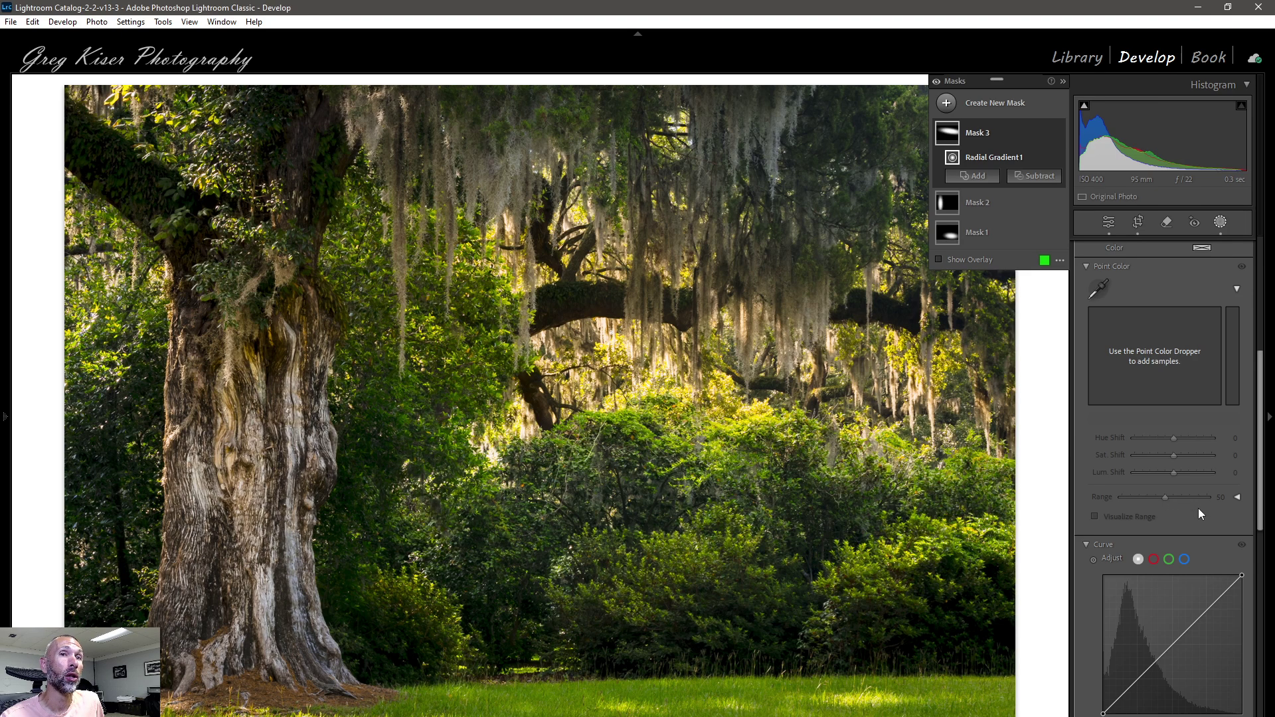
pyautogui.scroll(-2, 1198, 508)
pyautogui.scroll(-2, 1198, 508)
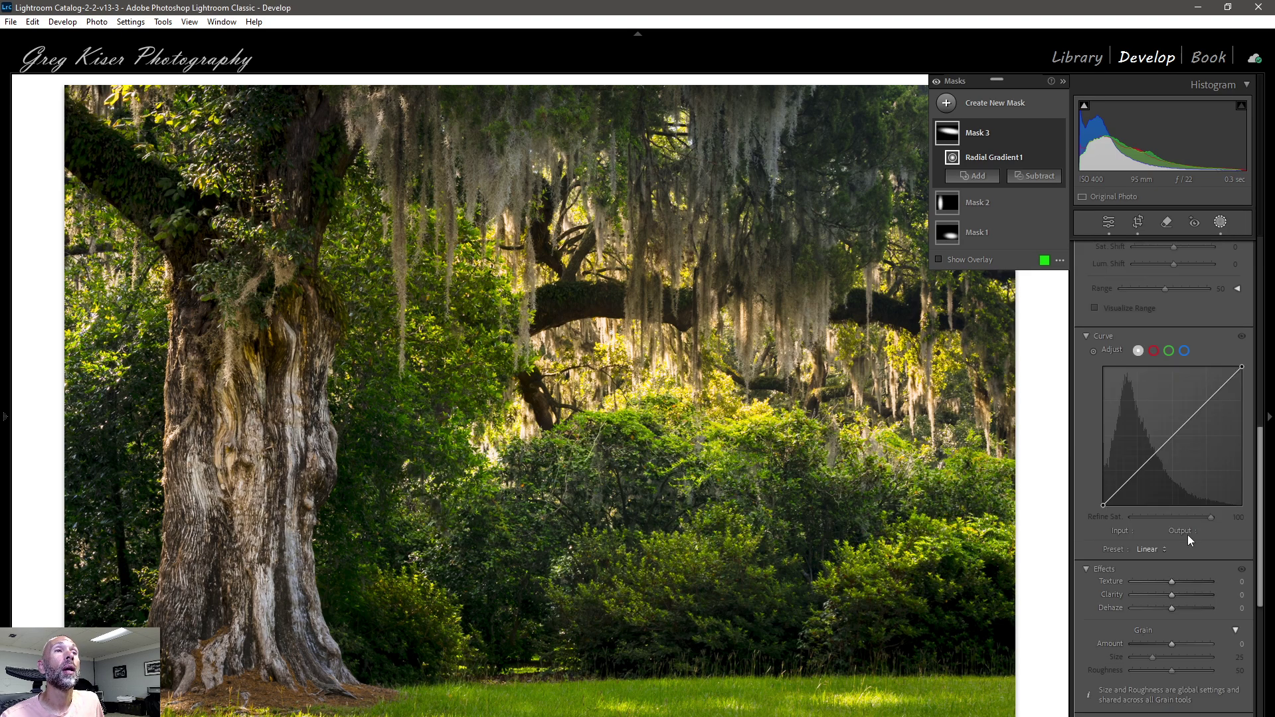
pyautogui.moveTo(1170, 580); pyautogui.dragTo(1178, 581)
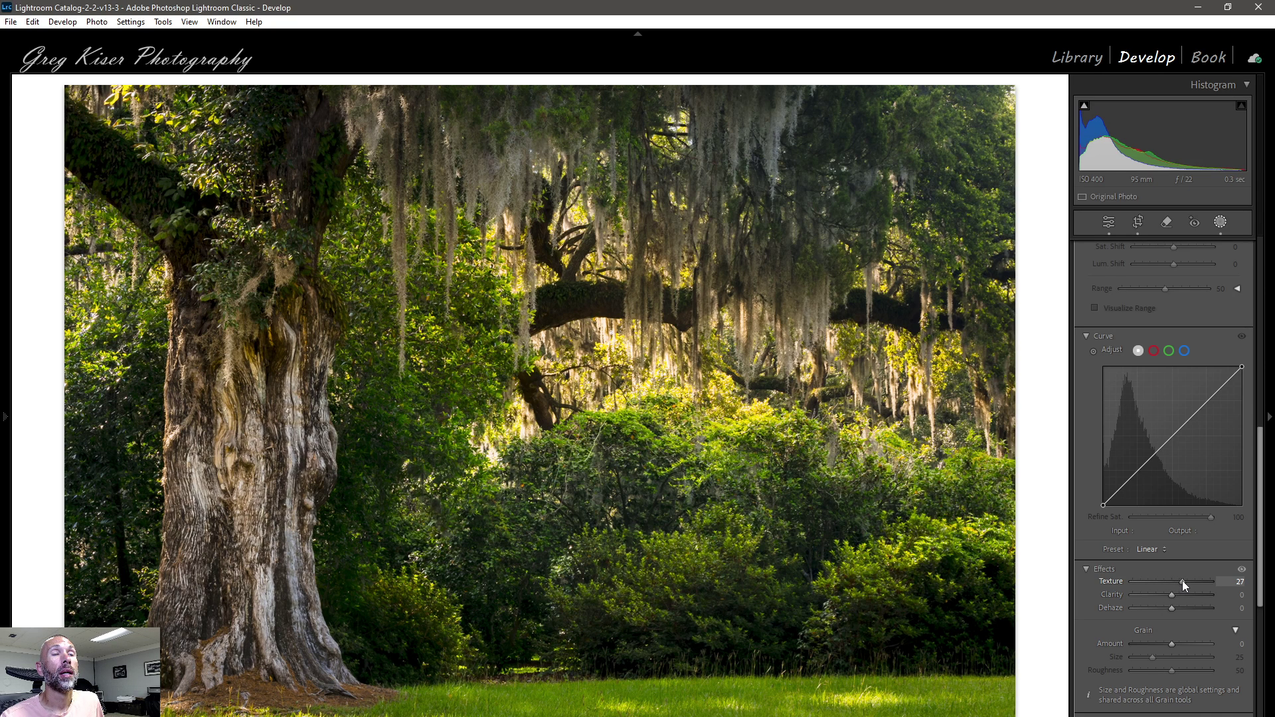
pyautogui.moveTo(1182, 580); pyautogui.dragTo(1182, 581)
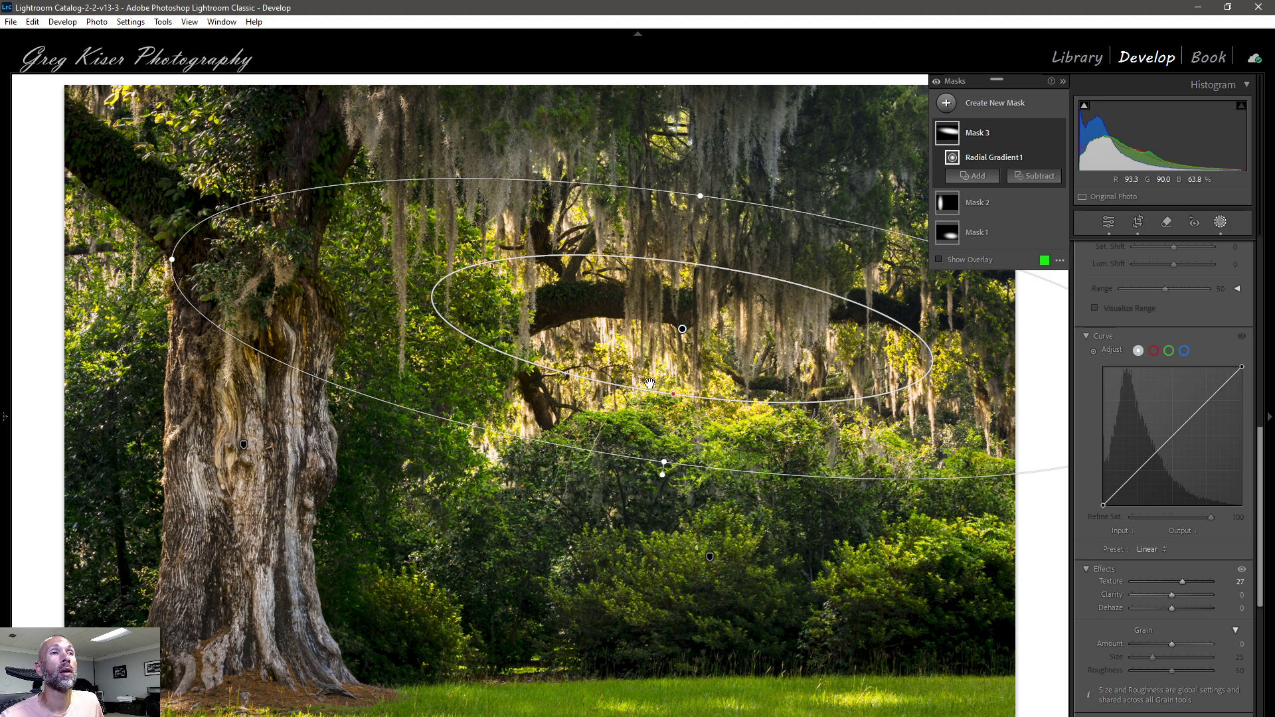
# - Examine the moss close up with Mask 3 hidden and shown, and return to the full photo
pyautogui.click(752, 321)
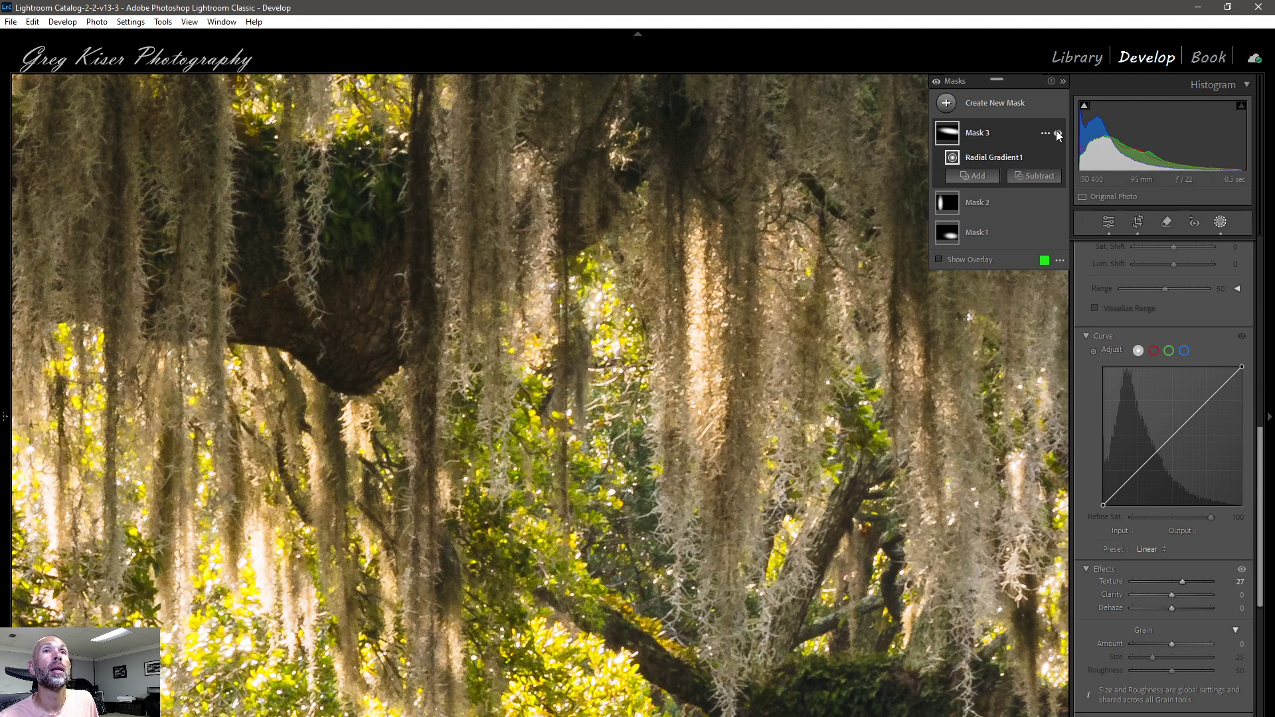
pyautogui.click(1057, 133)
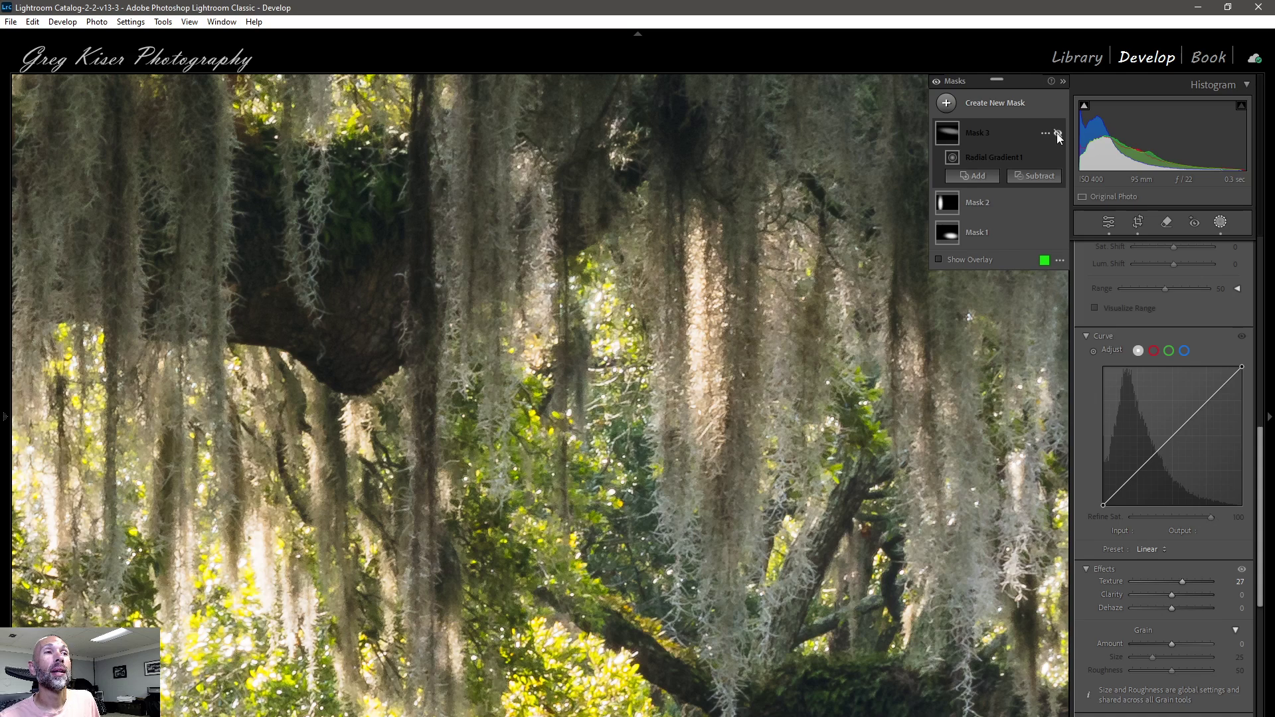
pyautogui.click(1057, 132)
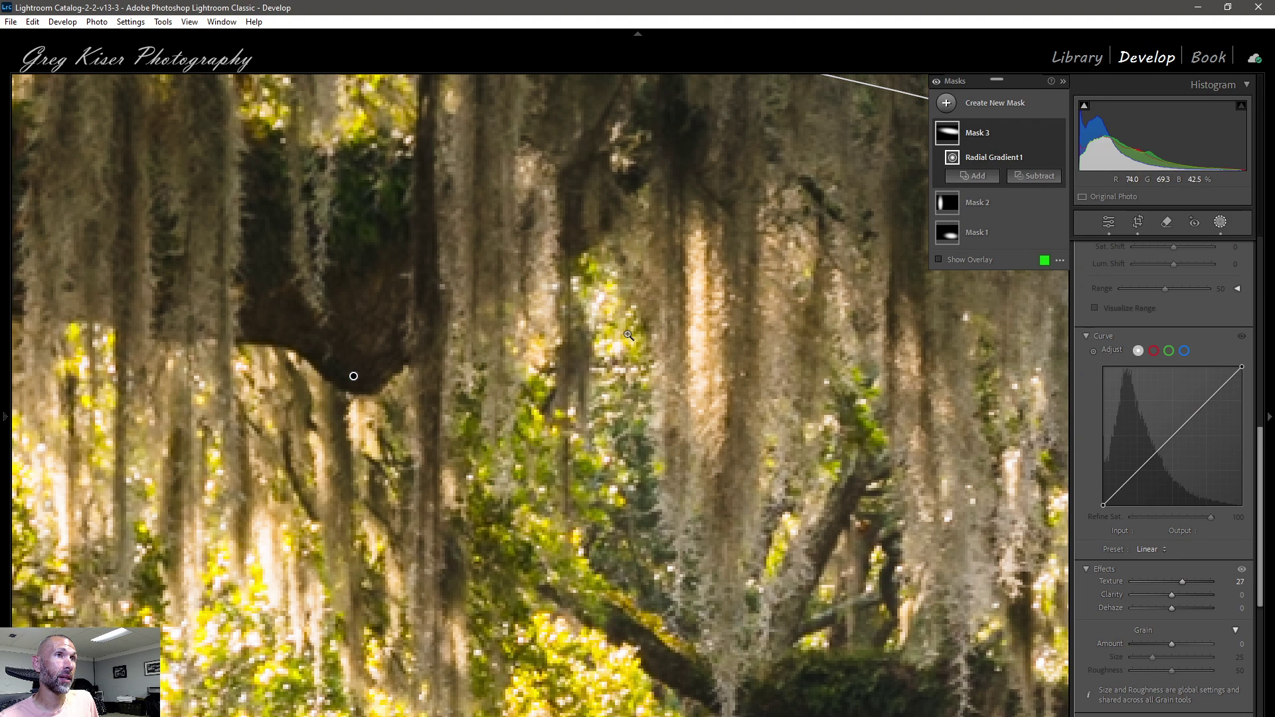
pyautogui.click(626, 334)
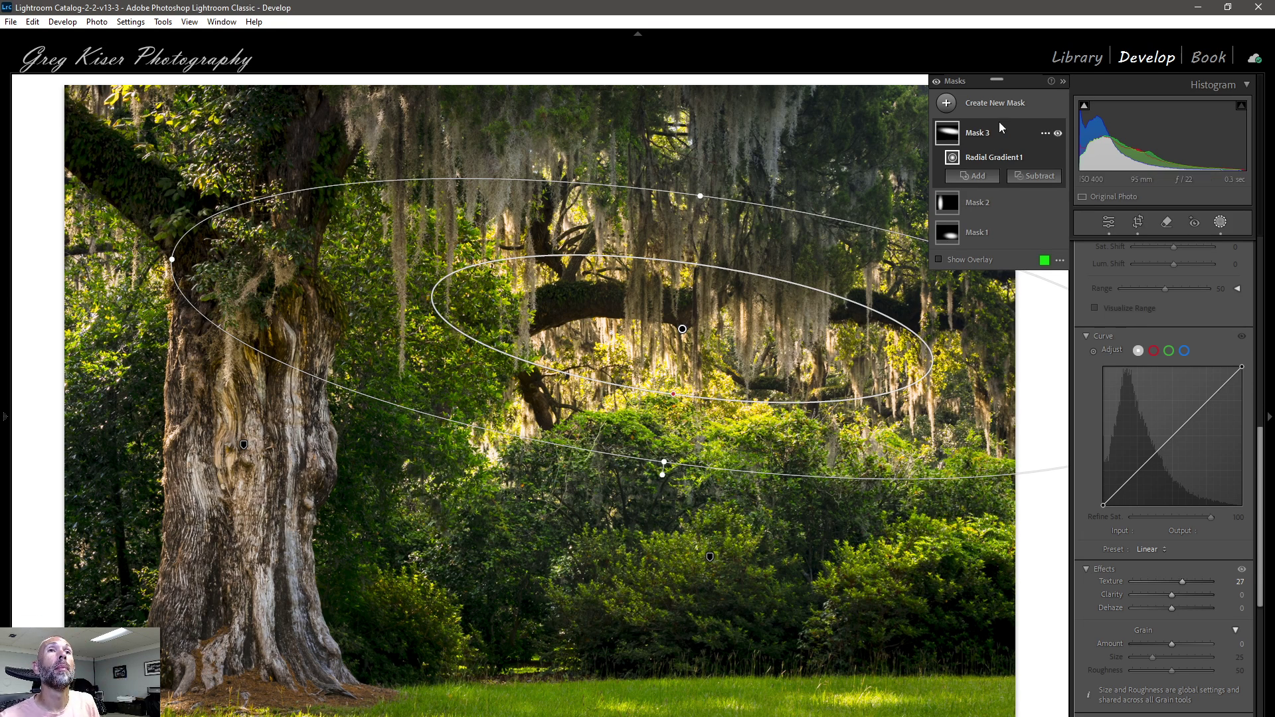
# - Add a fourth radial gradient mask as a very large oval covering most of the photo and center it on the scene
pyautogui.click(999, 104)
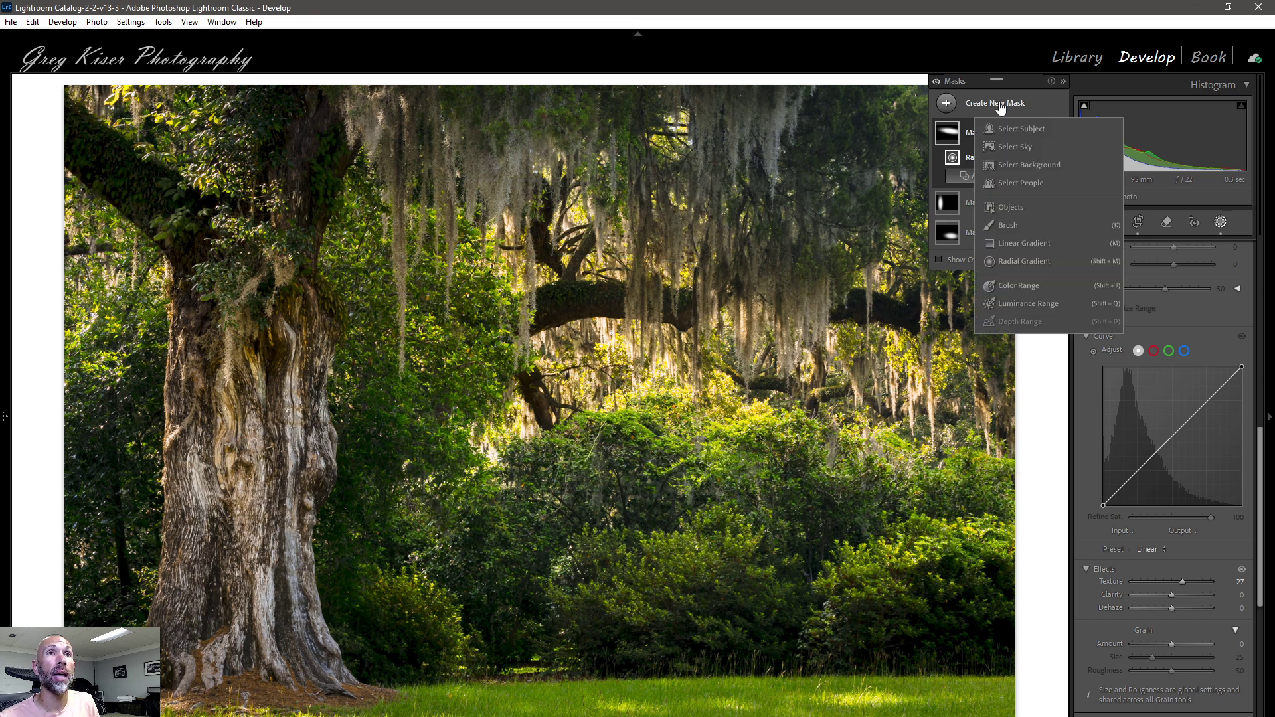
pyautogui.click(1020, 261)
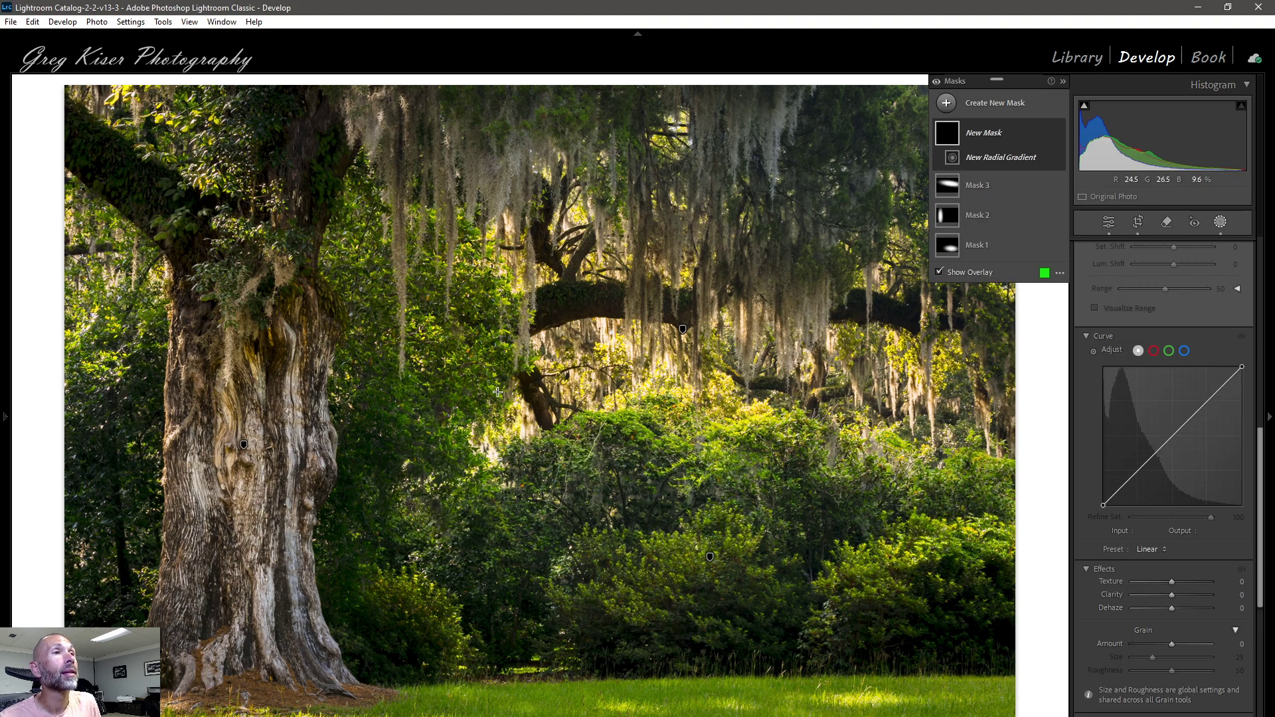
pyautogui.moveTo(463, 403); pyautogui.dragTo(934, 661)
pyautogui.moveTo(695, 530); pyautogui.dragTo(800, 595)
pyautogui.moveTo(893, 647); pyautogui.dragTo(900, 649)
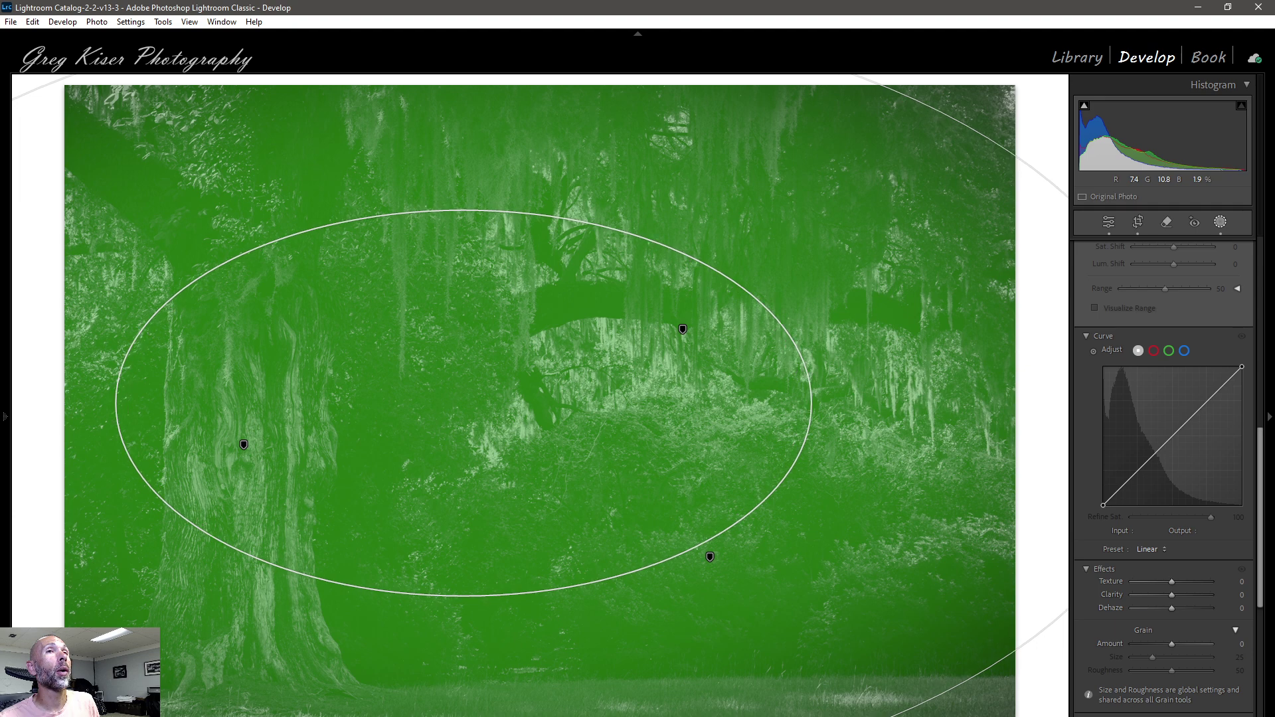
pyautogui.moveTo(538, 470); pyautogui.dragTo(556, 474)
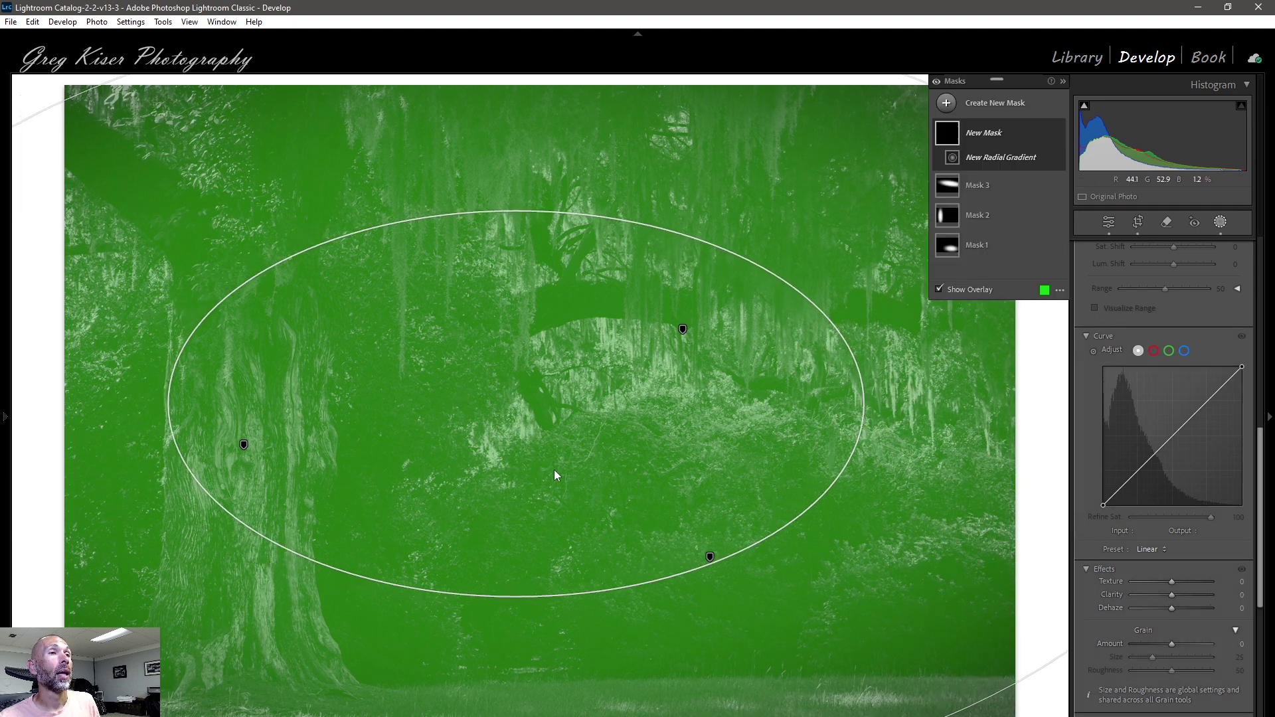
# - Increase the large oval's feather to 64 and invert the mask so it affects the photo's outer areas
pyautogui.moveTo(516, 597); pyautogui.dragTo(514, 545)
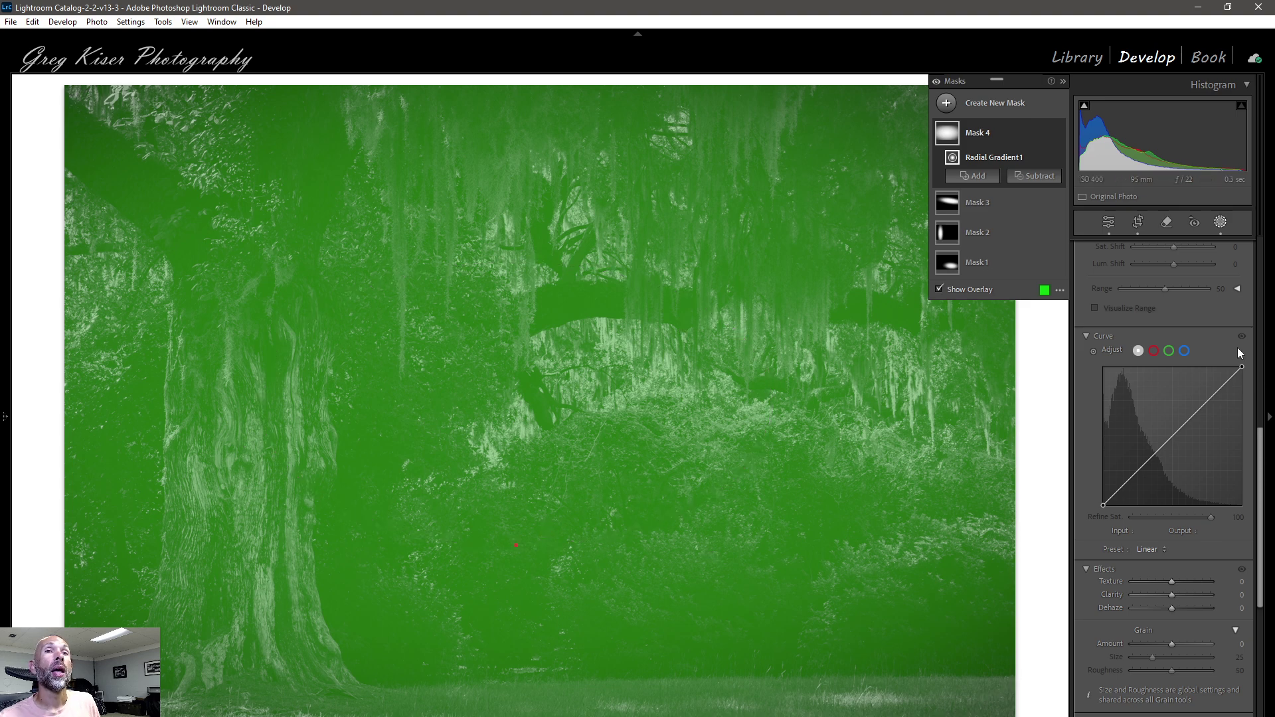
pyautogui.scroll(10, 1218, 345)
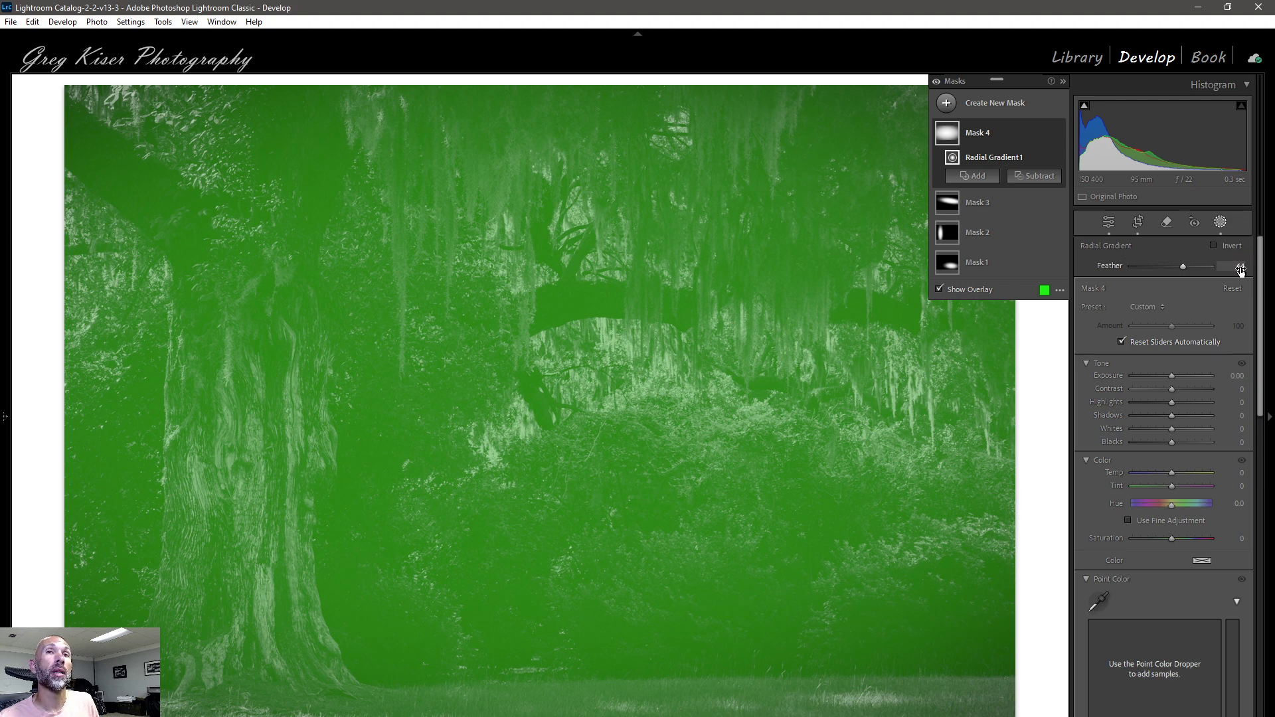
pyautogui.click(1214, 246)
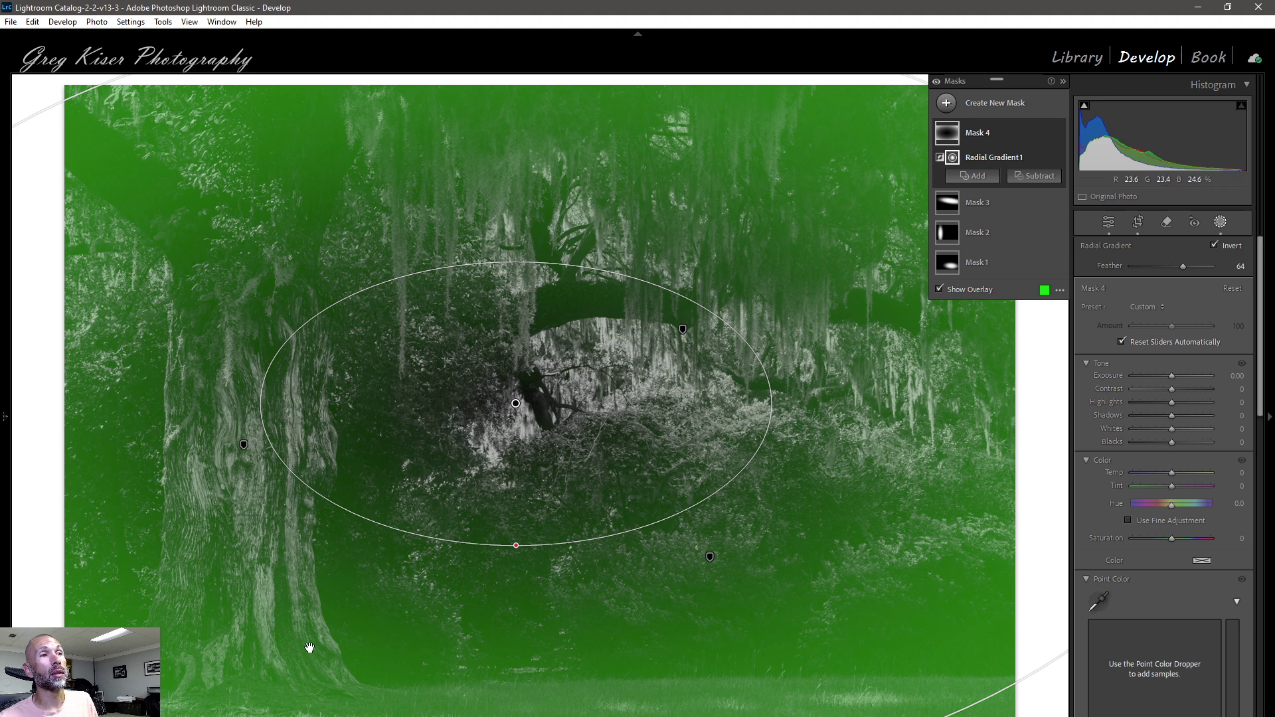
# - Tilt Mask 4's large oval slightly counter-clockwise and shift it a little to the right over the scene
pyautogui.hotkey('shift', 'w')
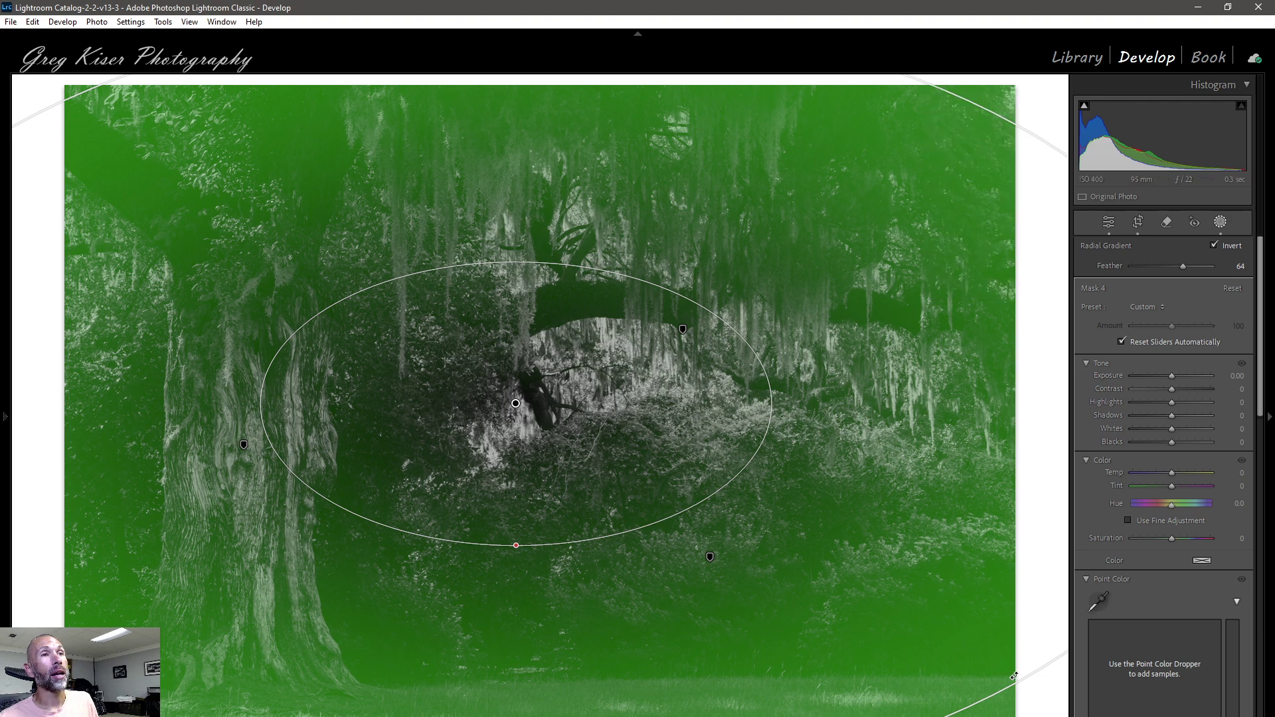
pyautogui.moveTo(955, 696); pyautogui.dragTo(1066, 612)
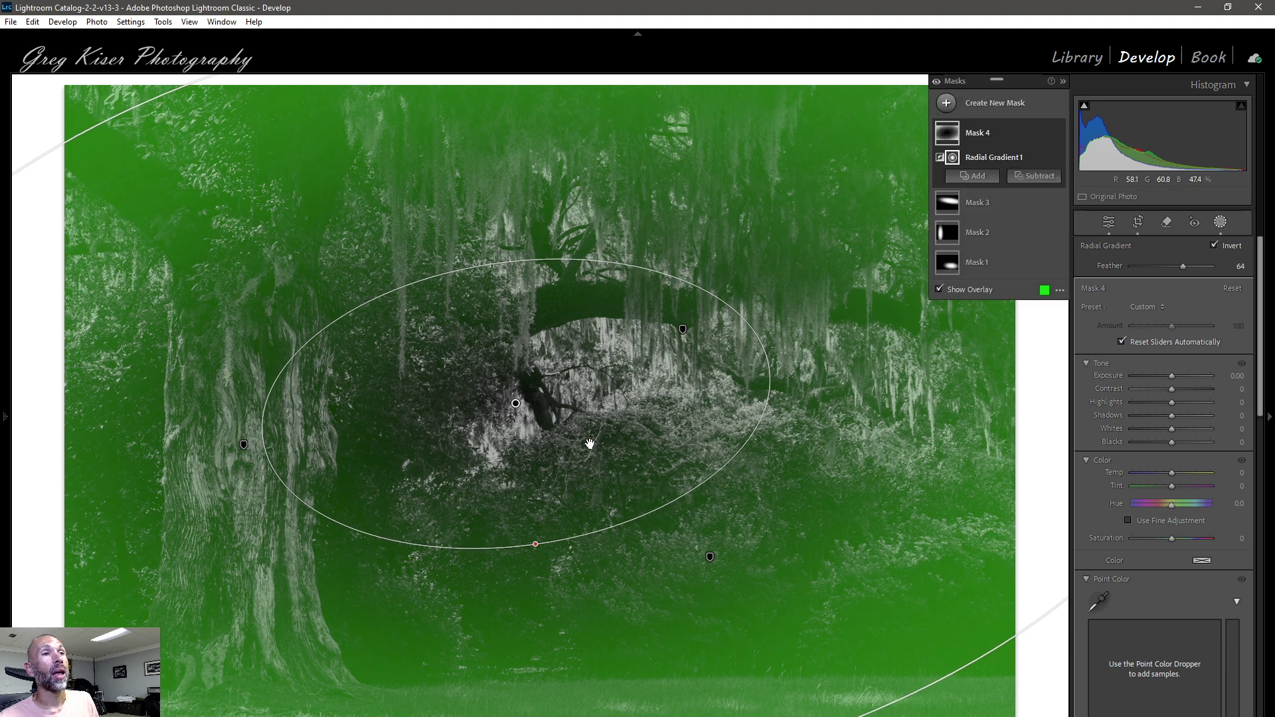
pyautogui.moveTo(609, 442); pyautogui.dragTo(617, 441)
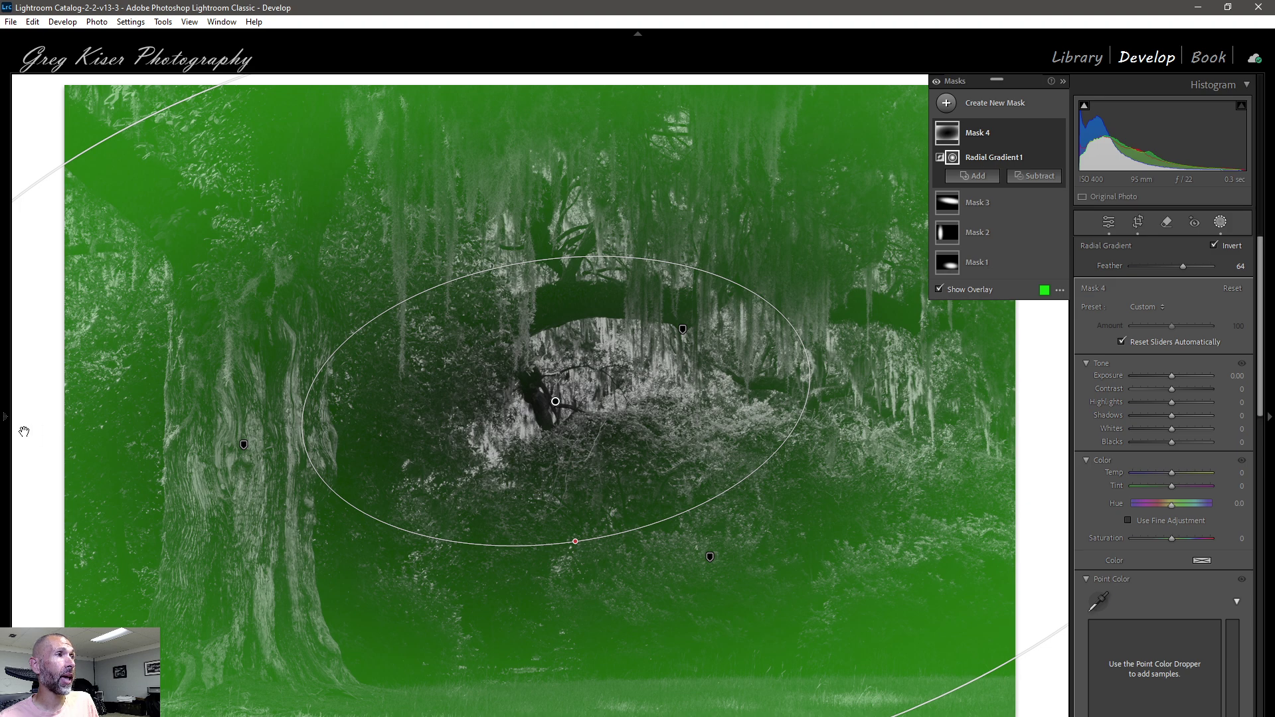
# - Zoom out to 6.3% and enlarge Mask 4's oval in height and width well beyond the photo's edges
pyautogui.moveTo(8, 425)
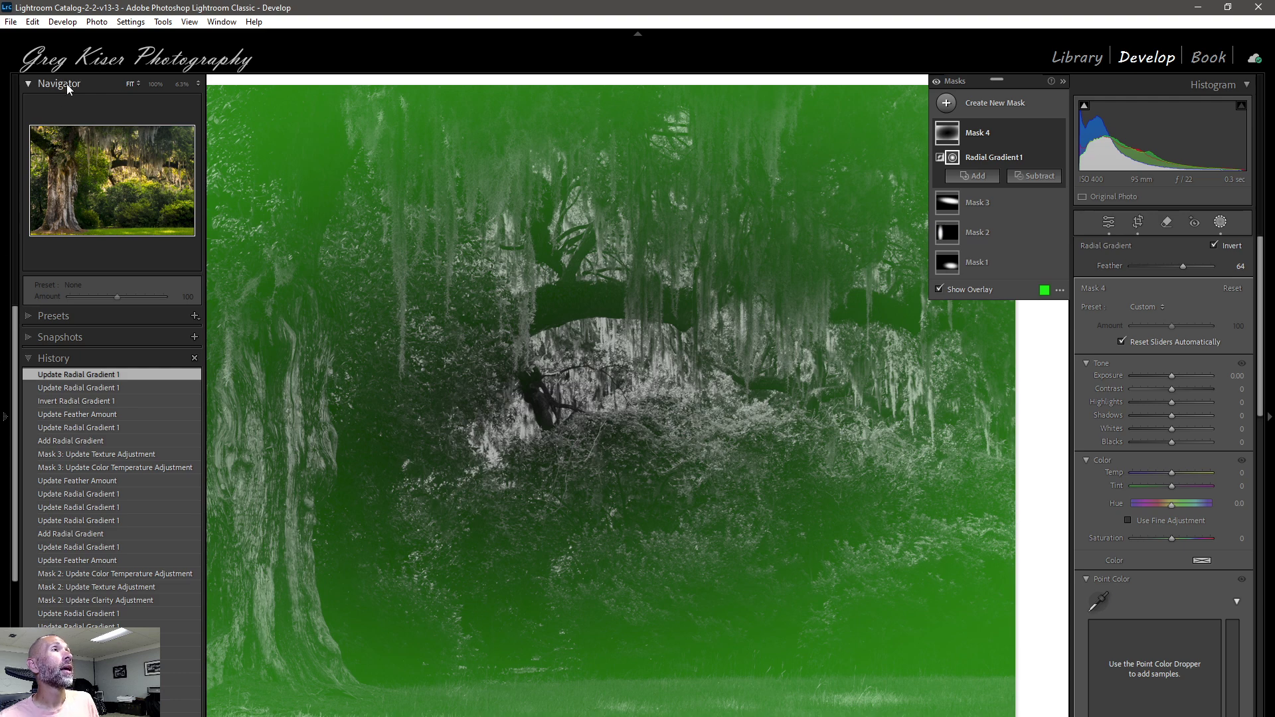
pyautogui.click(180, 89)
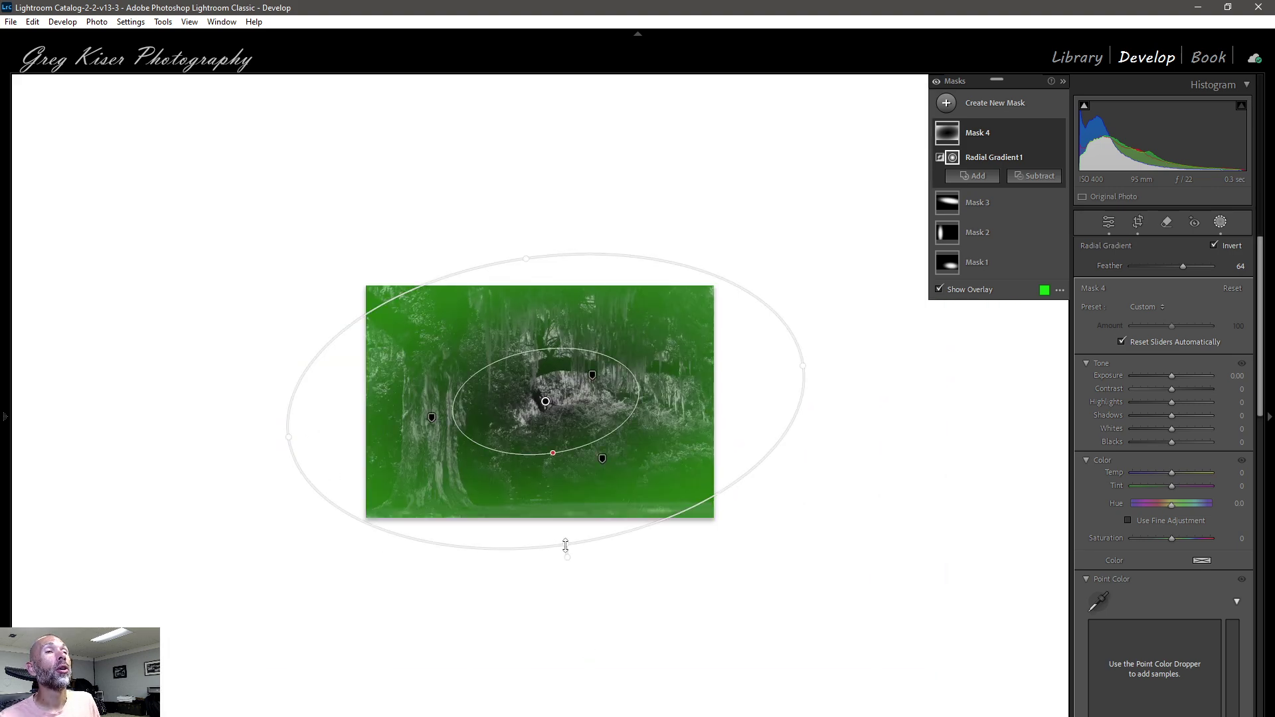
pyautogui.moveTo(566, 545); pyautogui.dragTo(572, 590)
pyautogui.moveTo(803, 364); pyautogui.dragTo(862, 356)
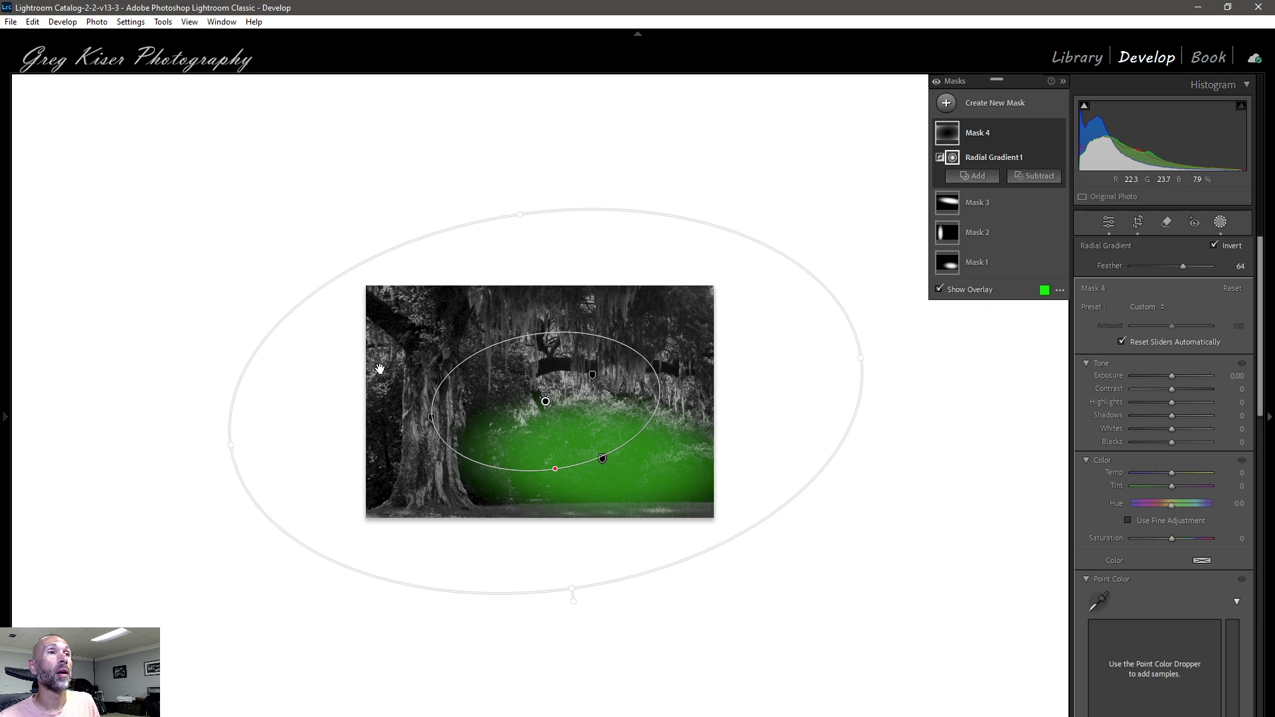
# - Fit the photo in view and darken its outer areas by setting Mask 4's exposure to -0.27
pyautogui.moveTo(2, 448)
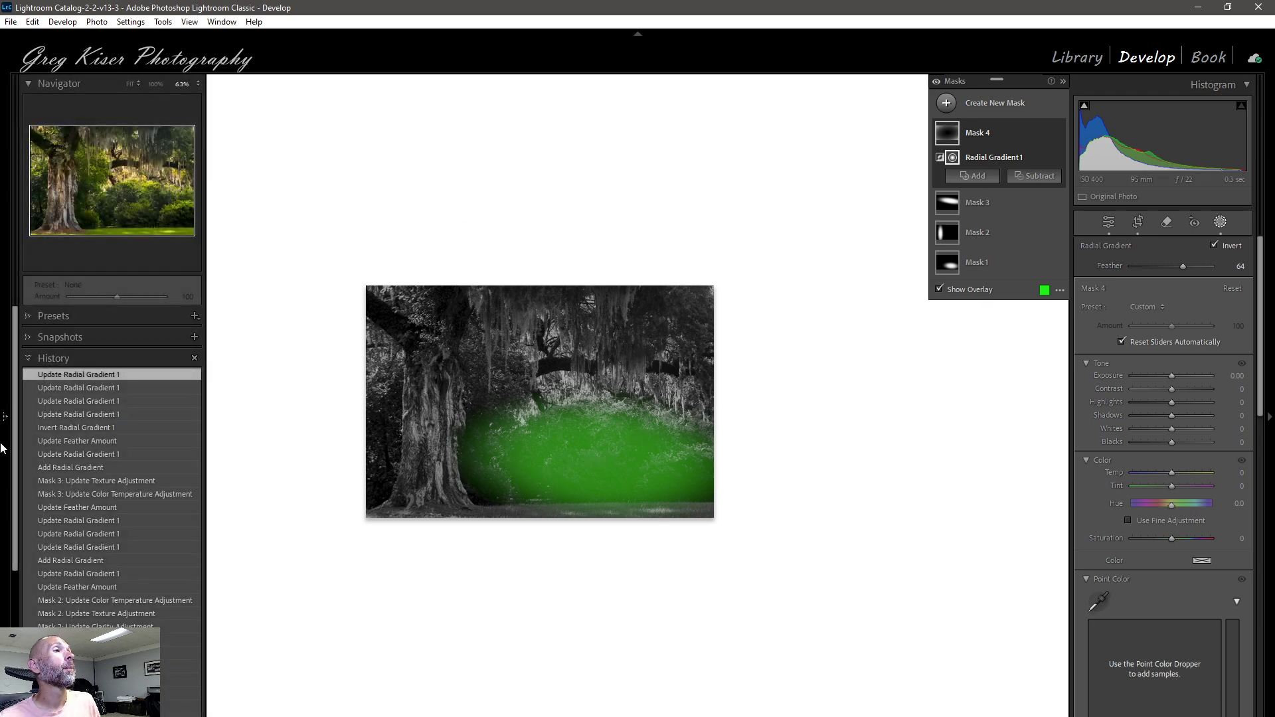
pyautogui.click(129, 84)
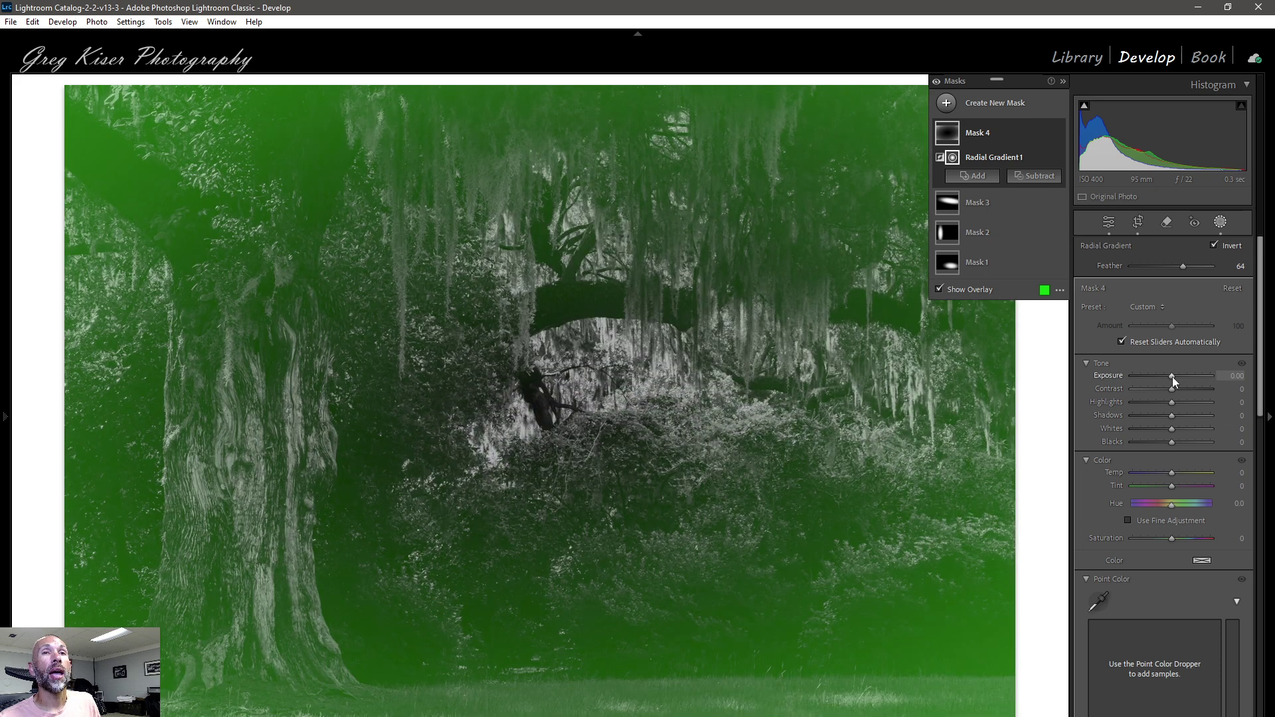
pyautogui.moveTo(1172, 377); pyautogui.dragTo(1169, 377)
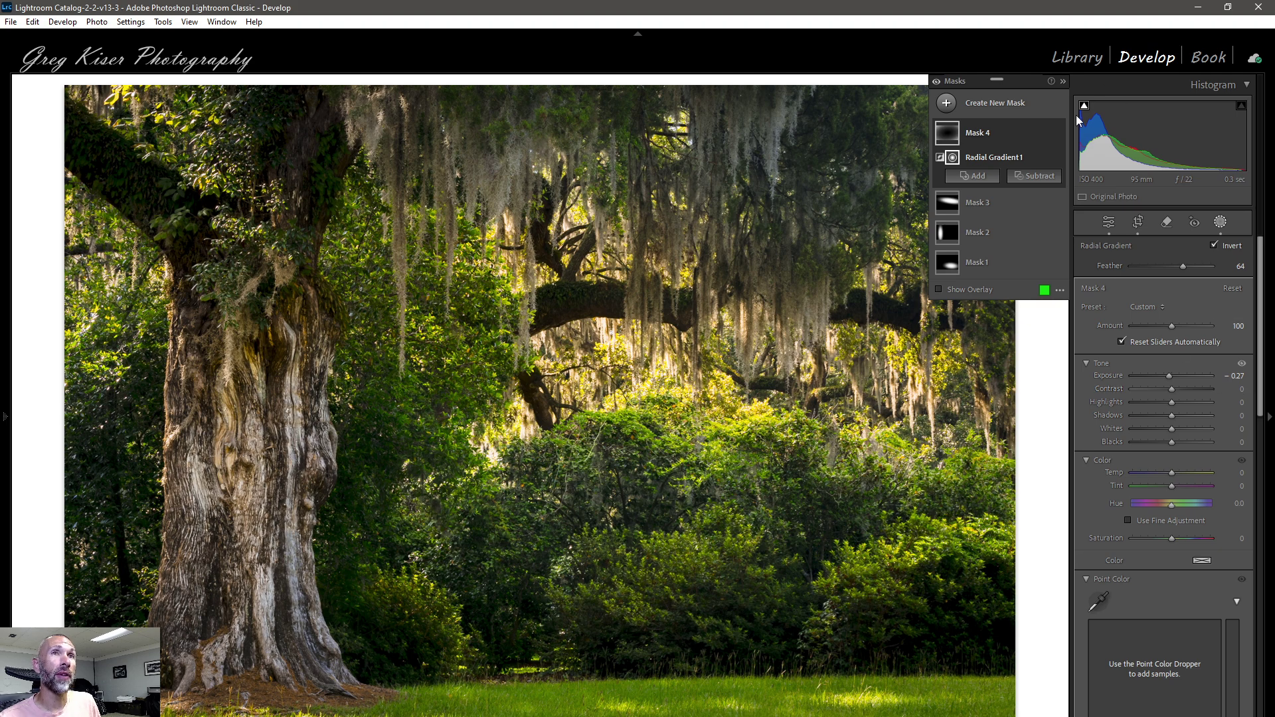
# - Compare the photo with Mask 4 hidden and shown to judge the darkened outer areas
pyautogui.moveTo(1059, 136)
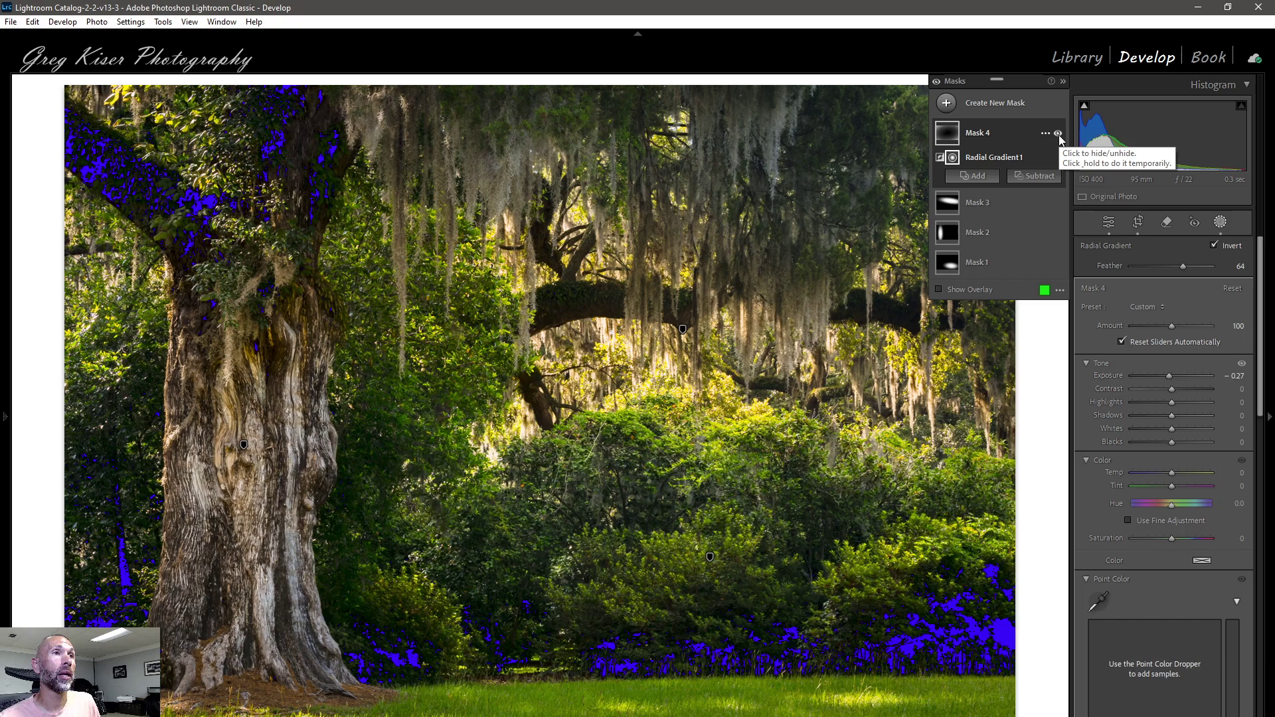
pyautogui.click(1058, 134)
pyautogui.click(1058, 133)
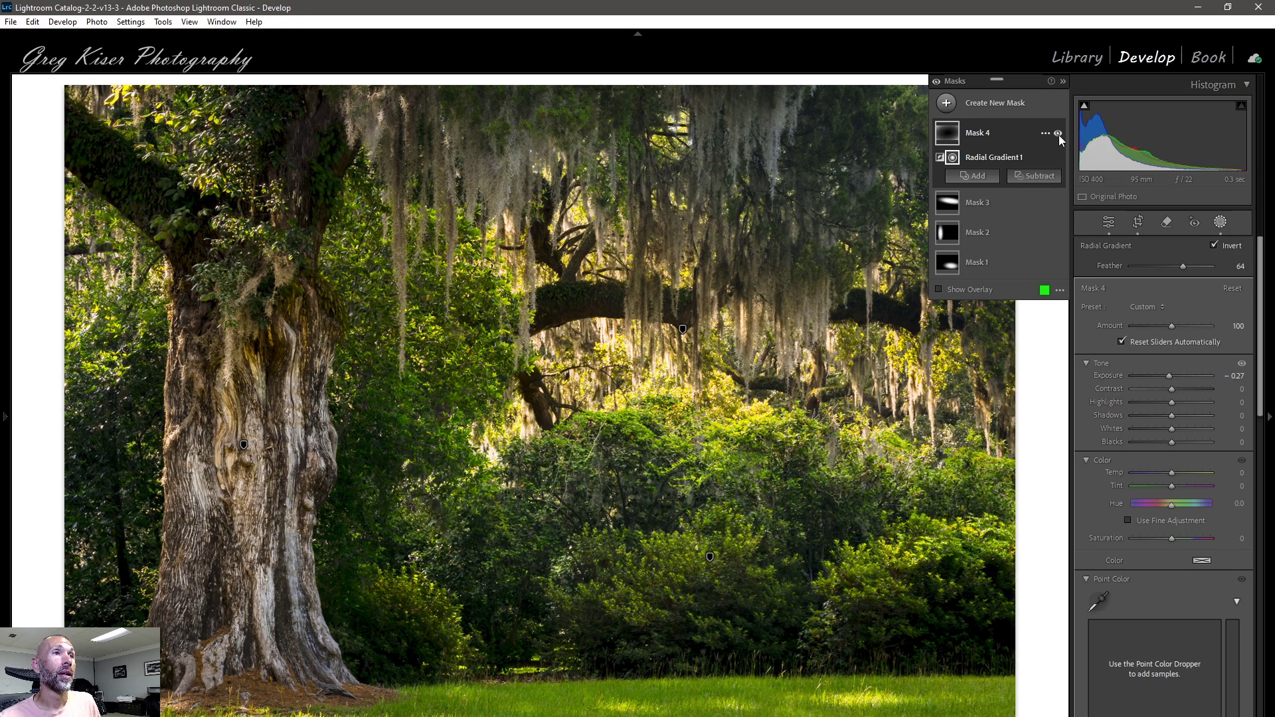
pyautogui.click(1058, 134)
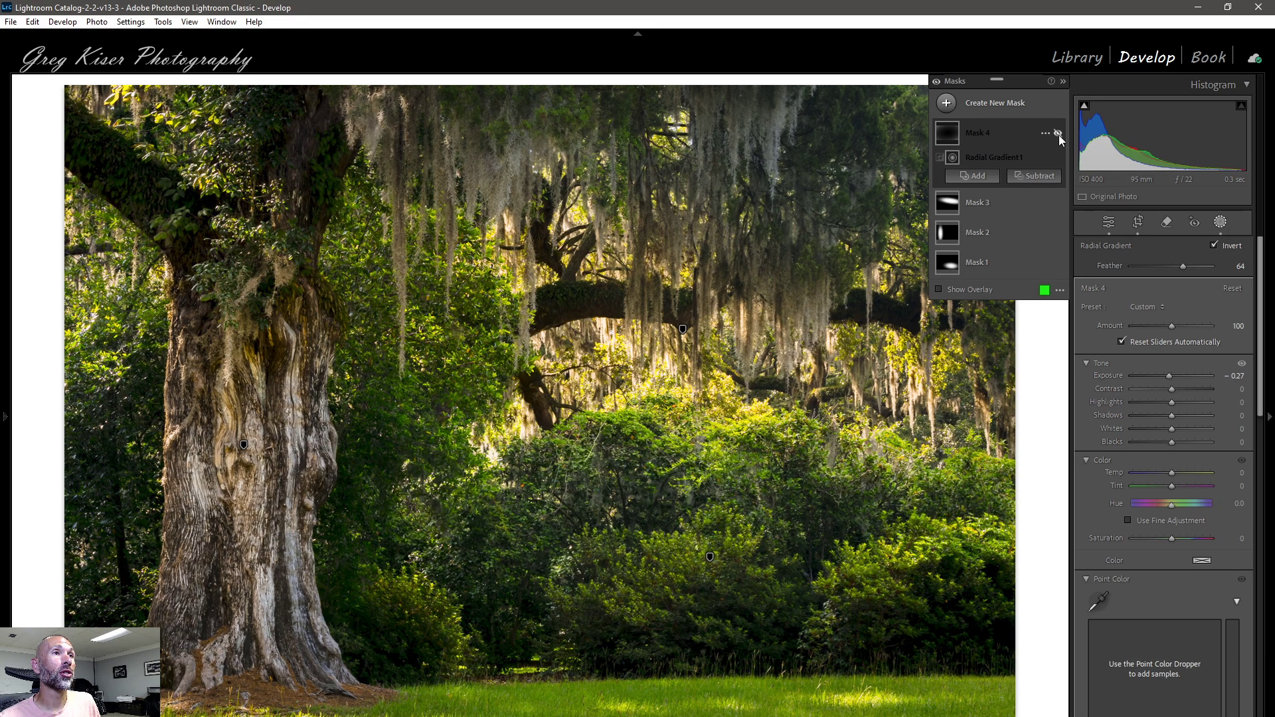
pyautogui.click(1059, 133)
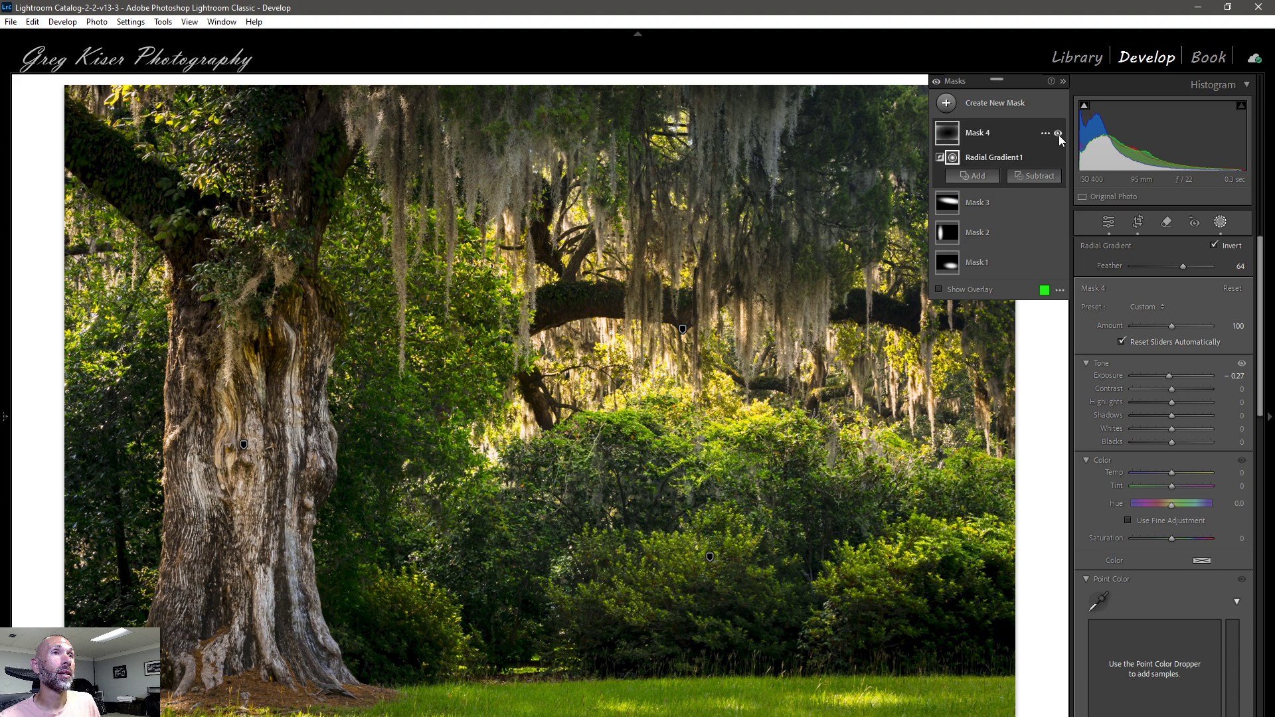
pyautogui.click(1058, 133)
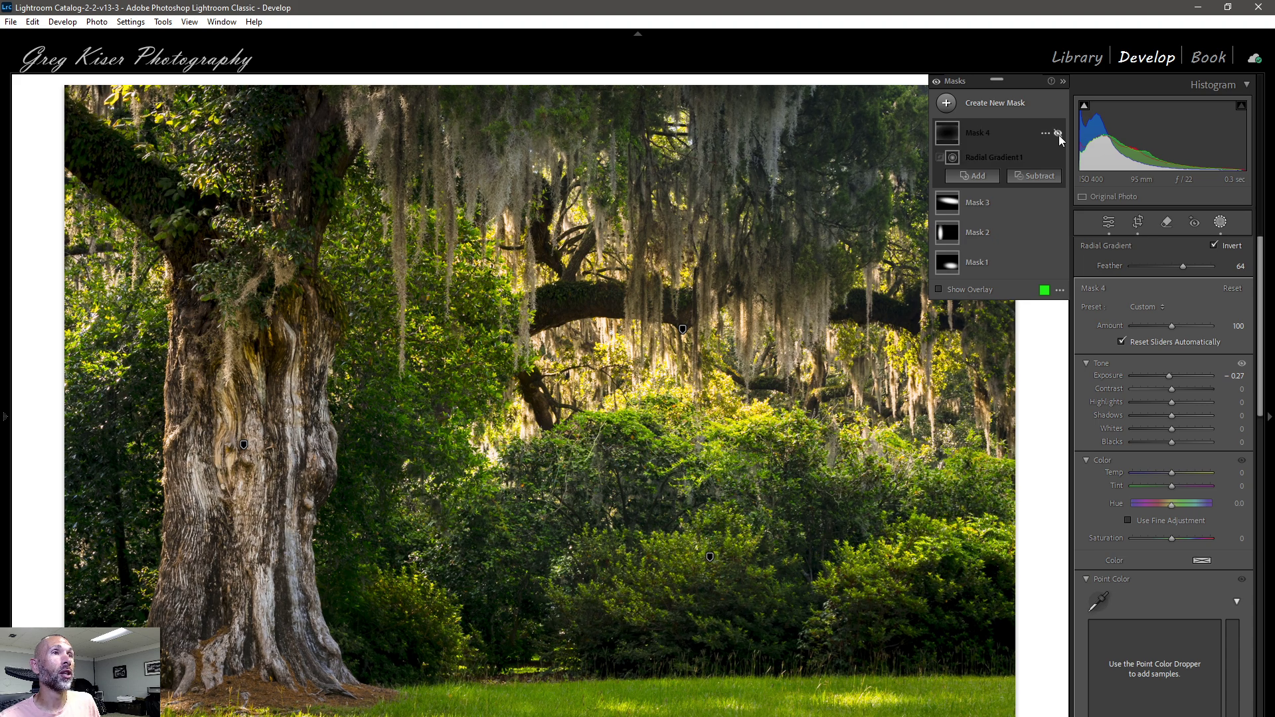
pyautogui.click(1059, 133)
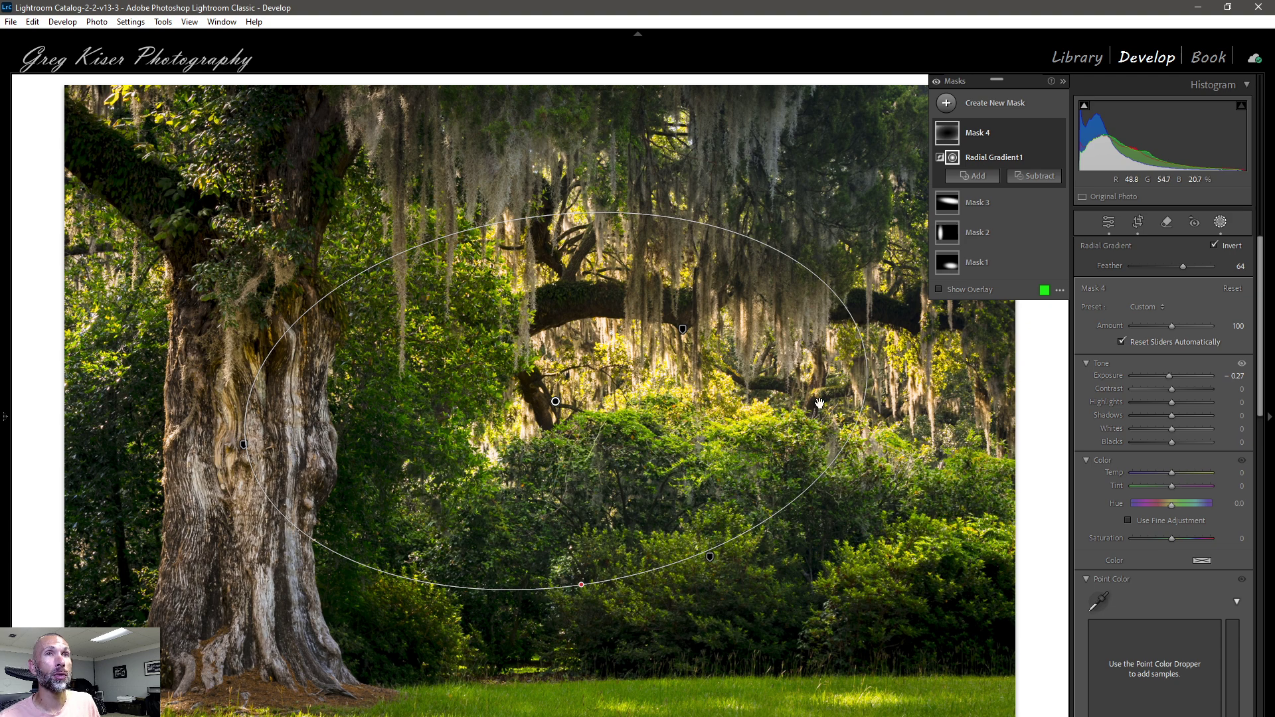
# - Leave masking and go to the photo of the red and white classic car in front of the house
pyautogui.click(1108, 224)
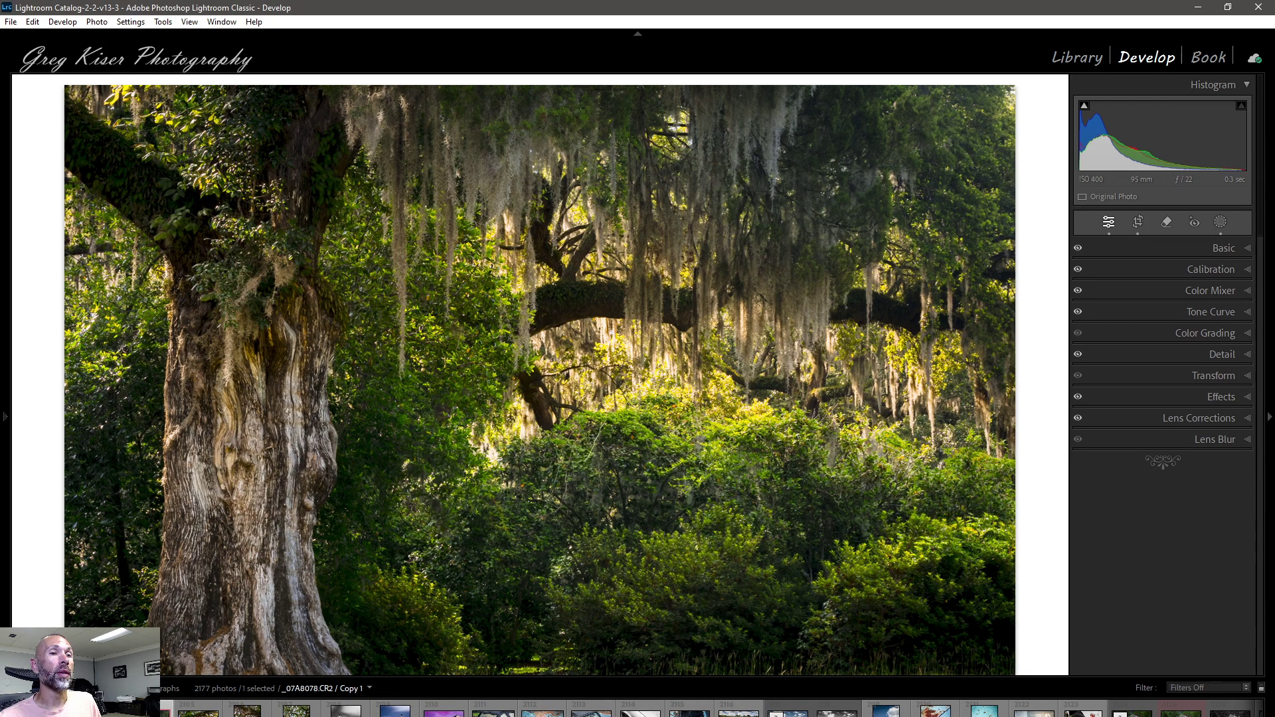
pyautogui.press('Right')
pyautogui.press('Right')
pyautogui.press('Right')
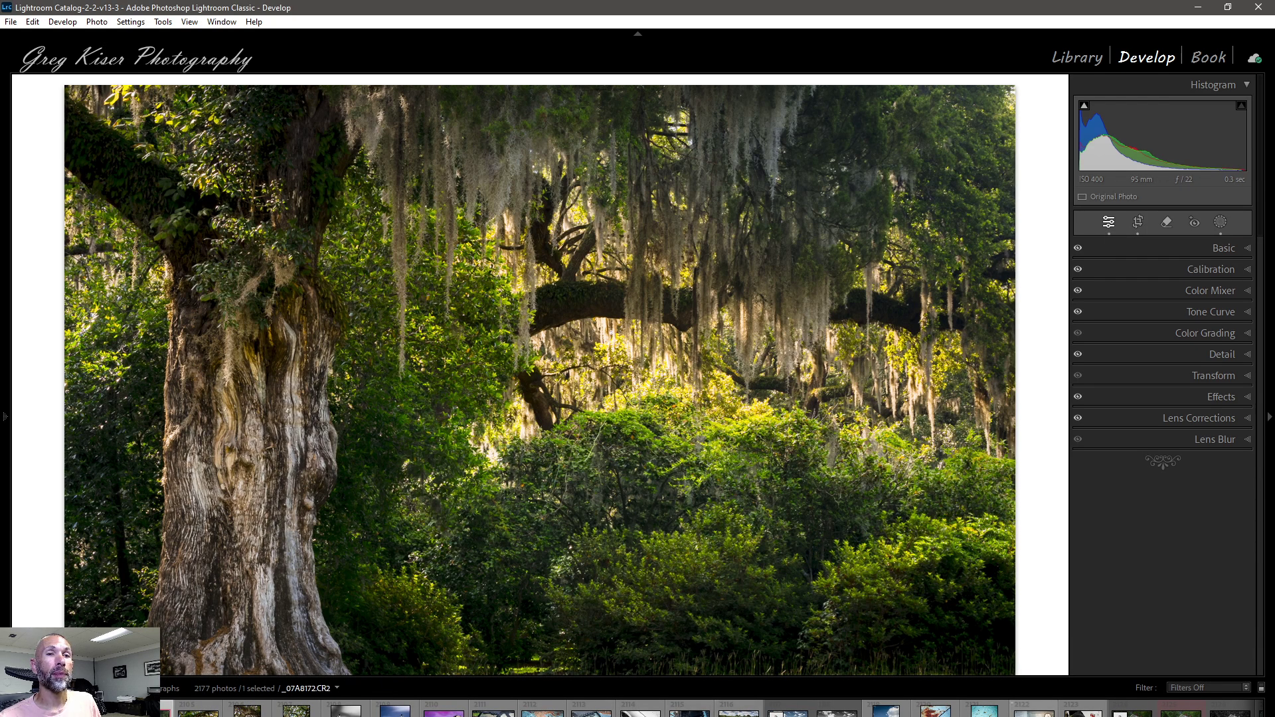
pyautogui.press('Right')
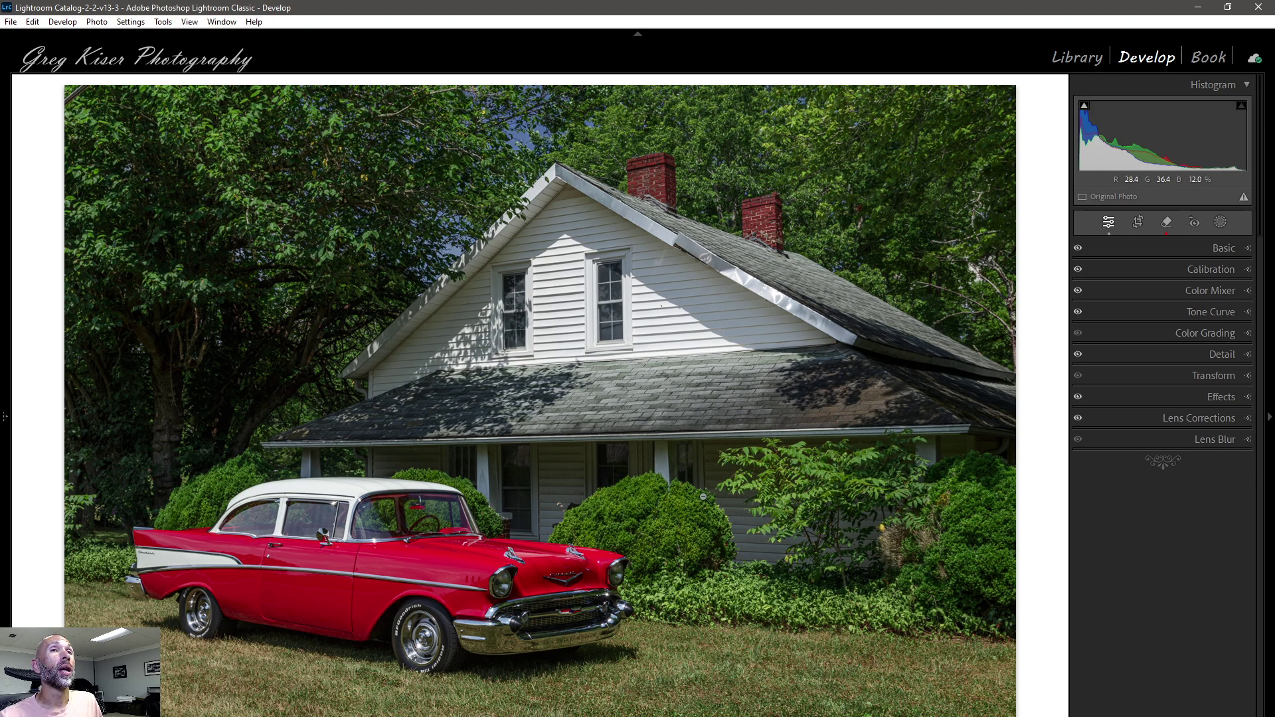
# - Create a Select Subject mask of the car and set its exposure to 0.47
pyautogui.click(1219, 224)
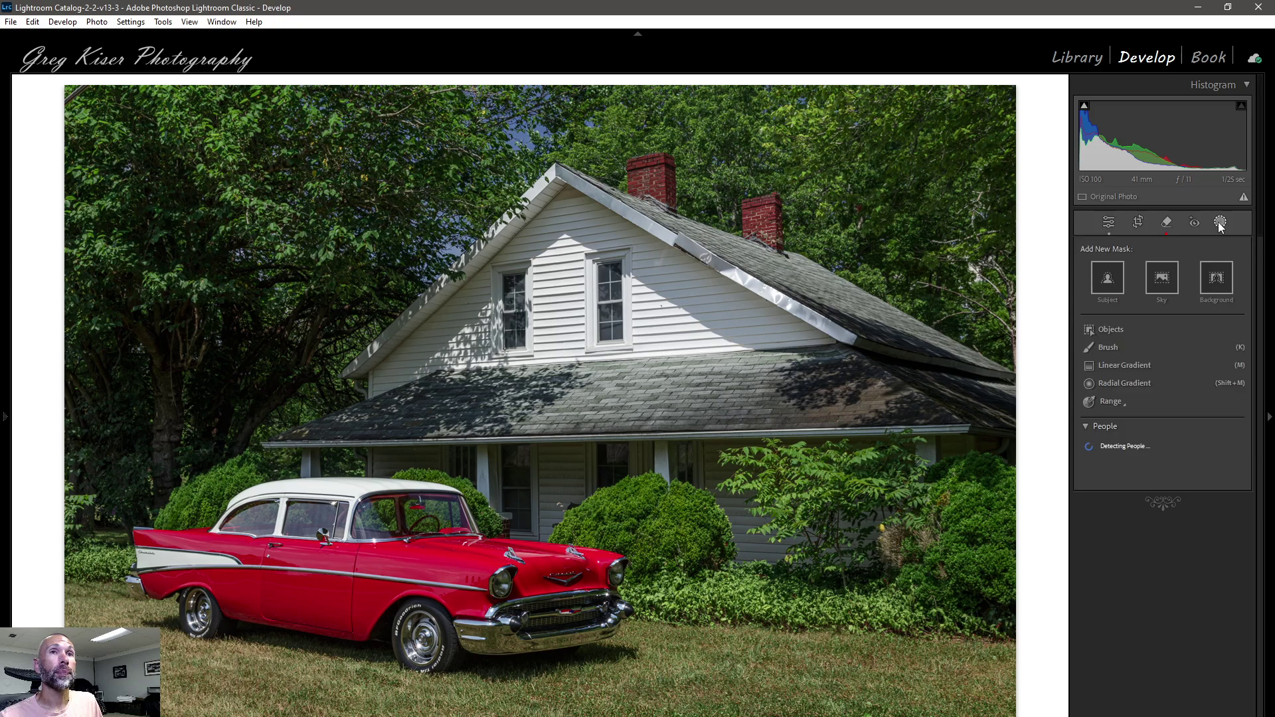
pyautogui.click(1112, 289)
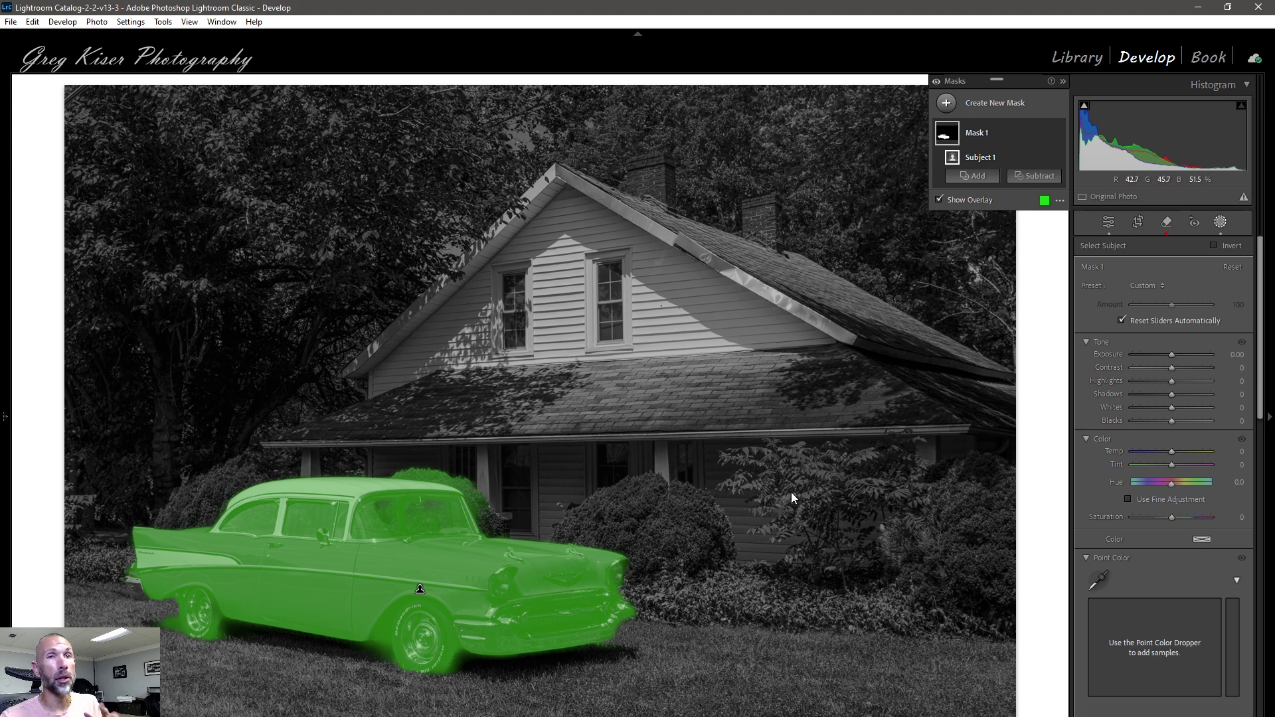
pyautogui.moveTo(1173, 356); pyautogui.dragTo(1178, 356)
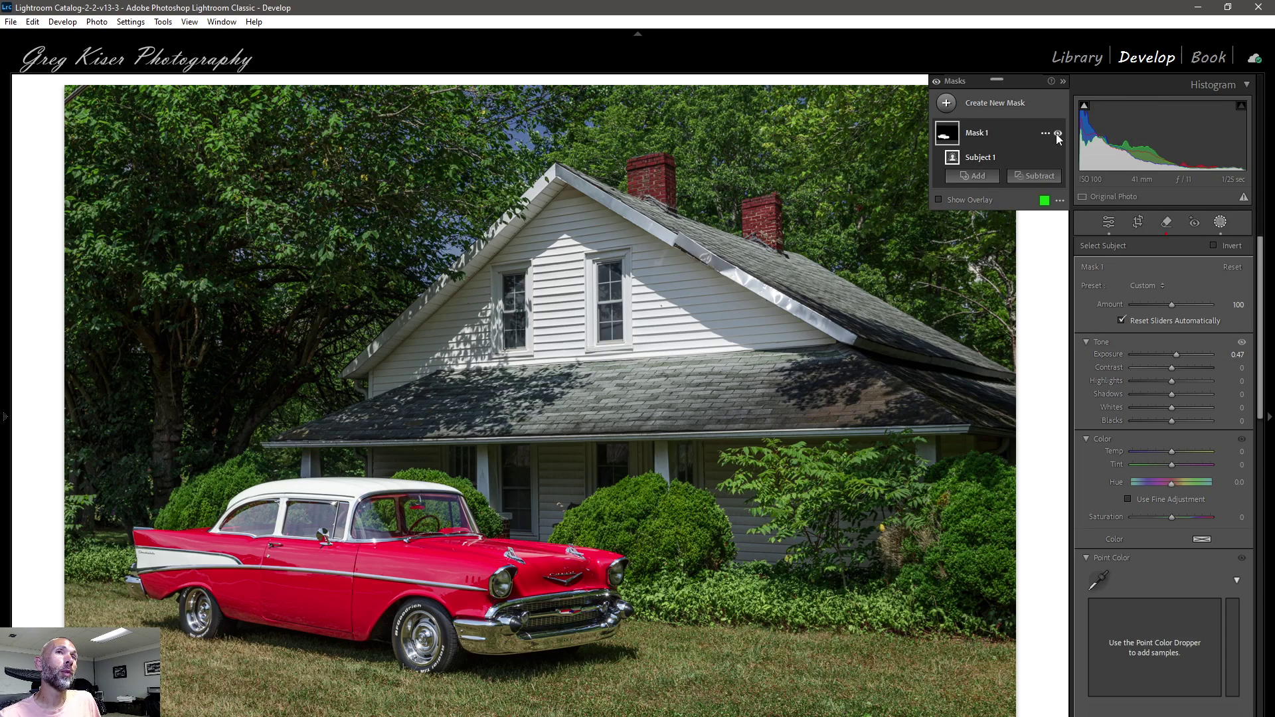
# - Compare the car with Mask 1 hidden and shown, leaving the subject mask hidden
pyautogui.click(1058, 135)
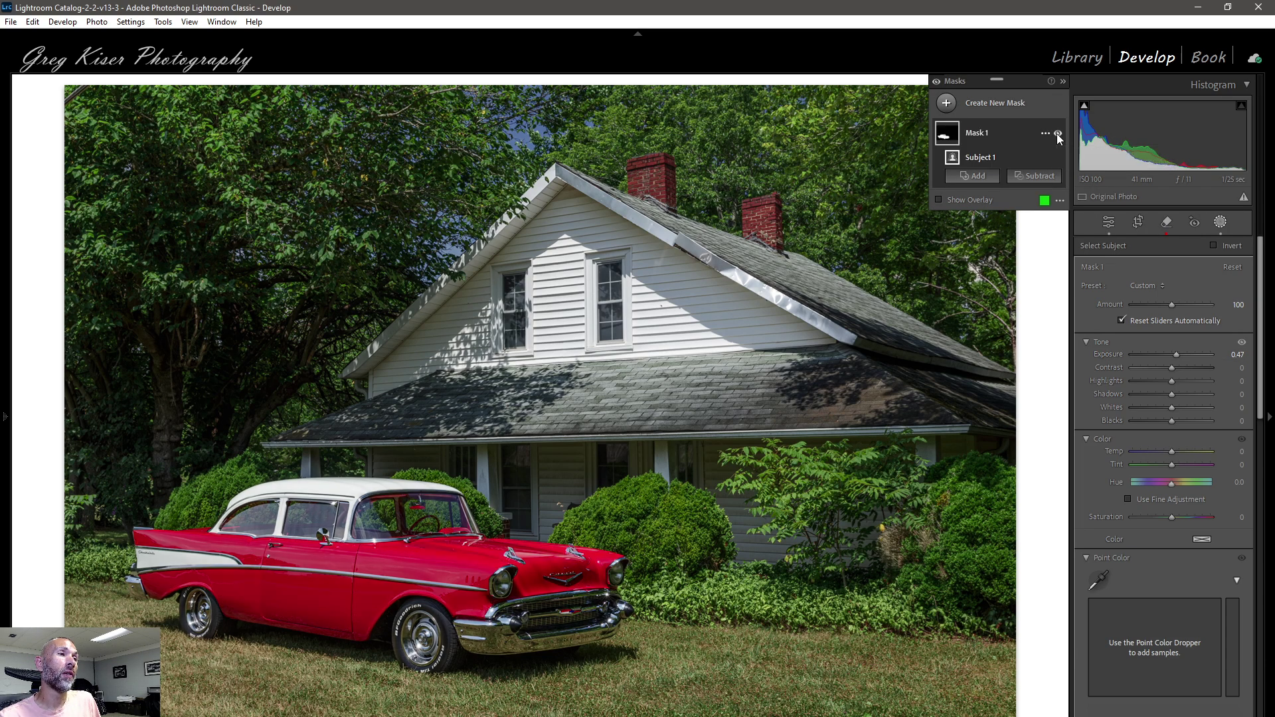
pyautogui.click(1058, 134)
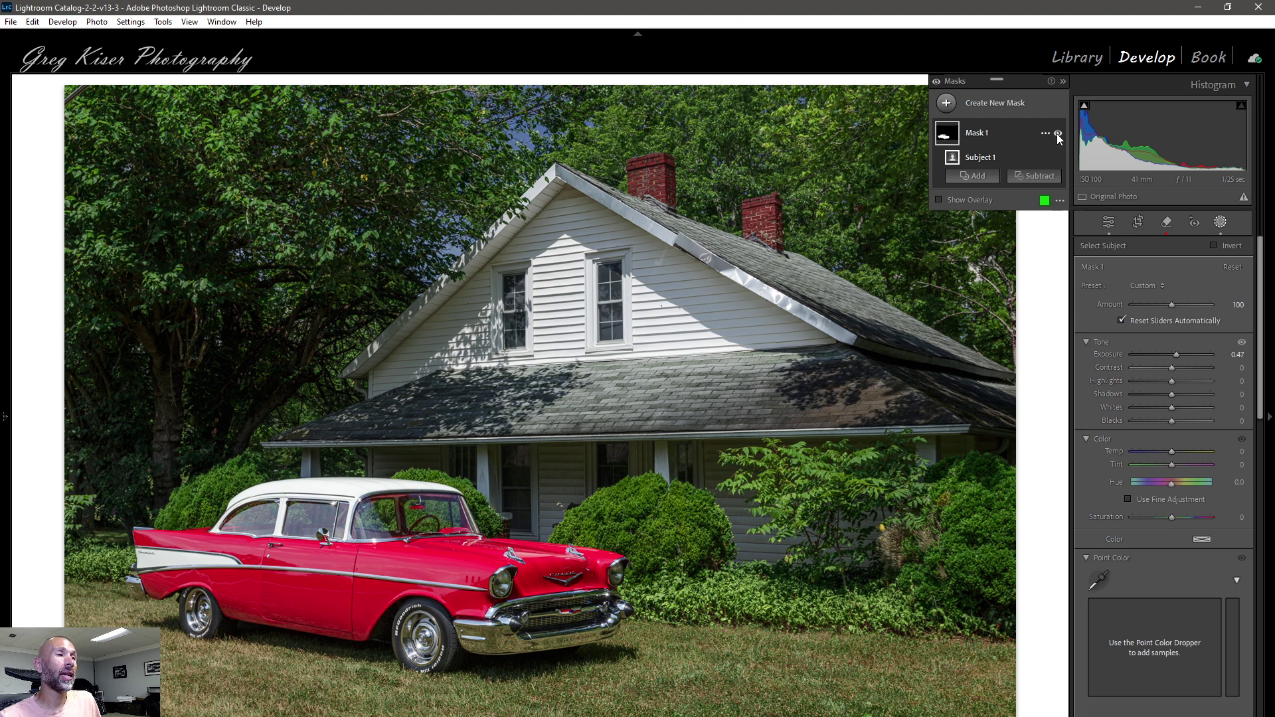
pyautogui.click(1058, 135)
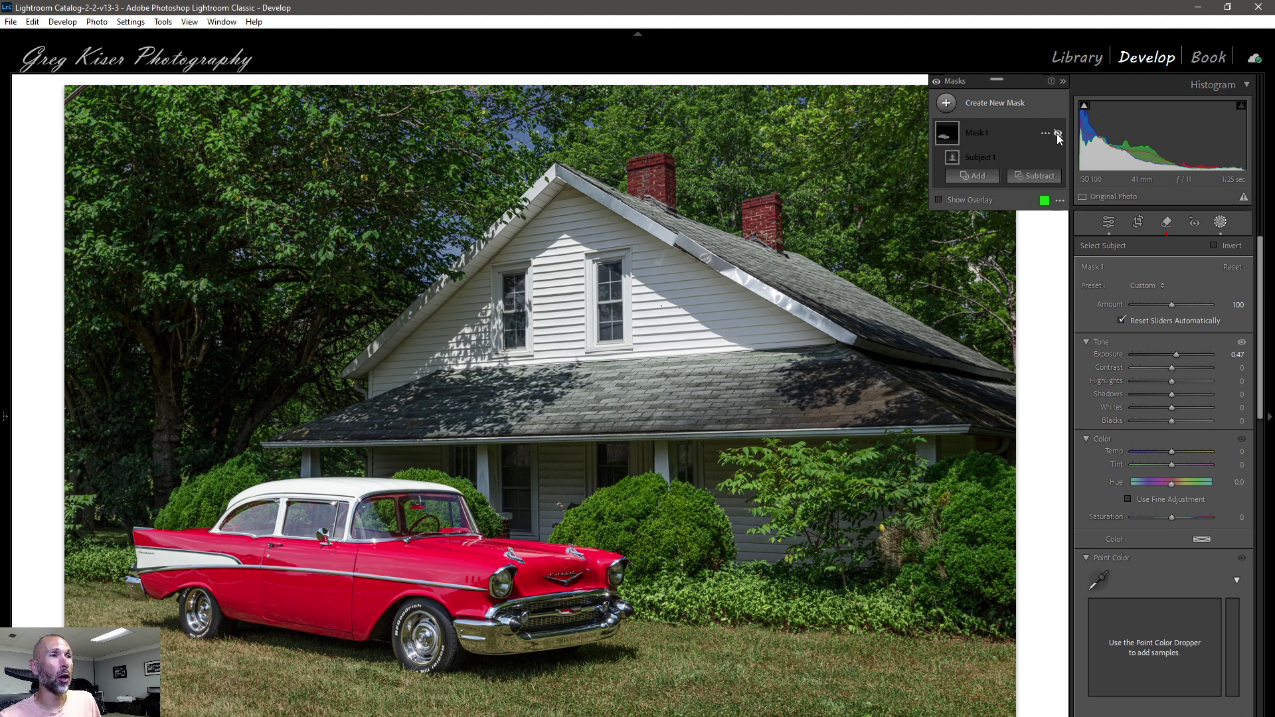
pyautogui.click(1058, 134)
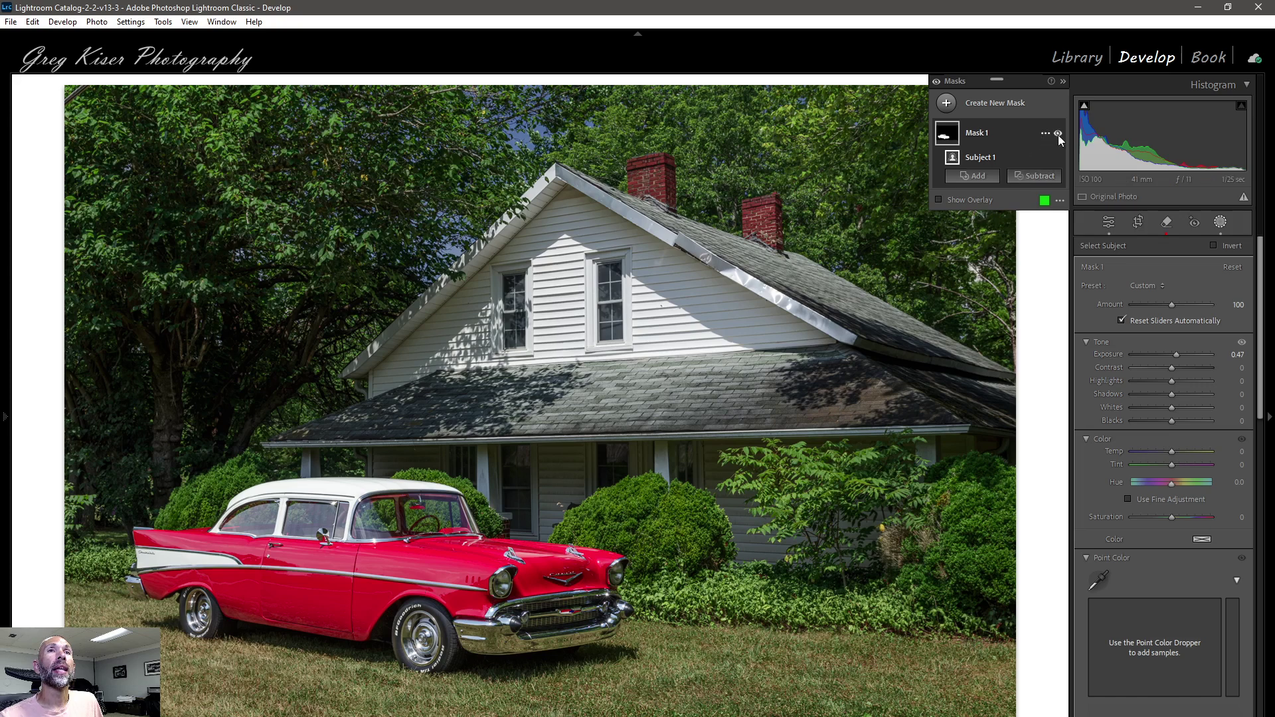
pyautogui.click(1058, 134)
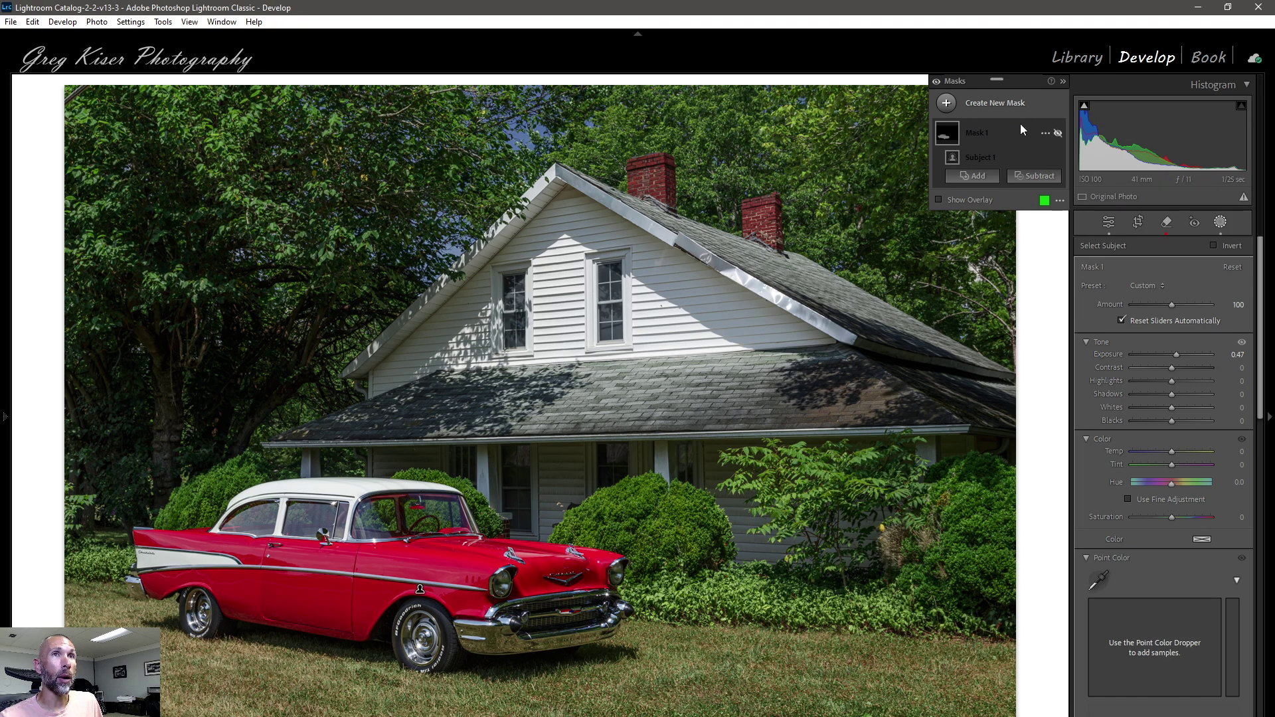
# - Add a radial gradient mask as a wide oval over the car and move it to center on the car
pyautogui.click(1010, 106)
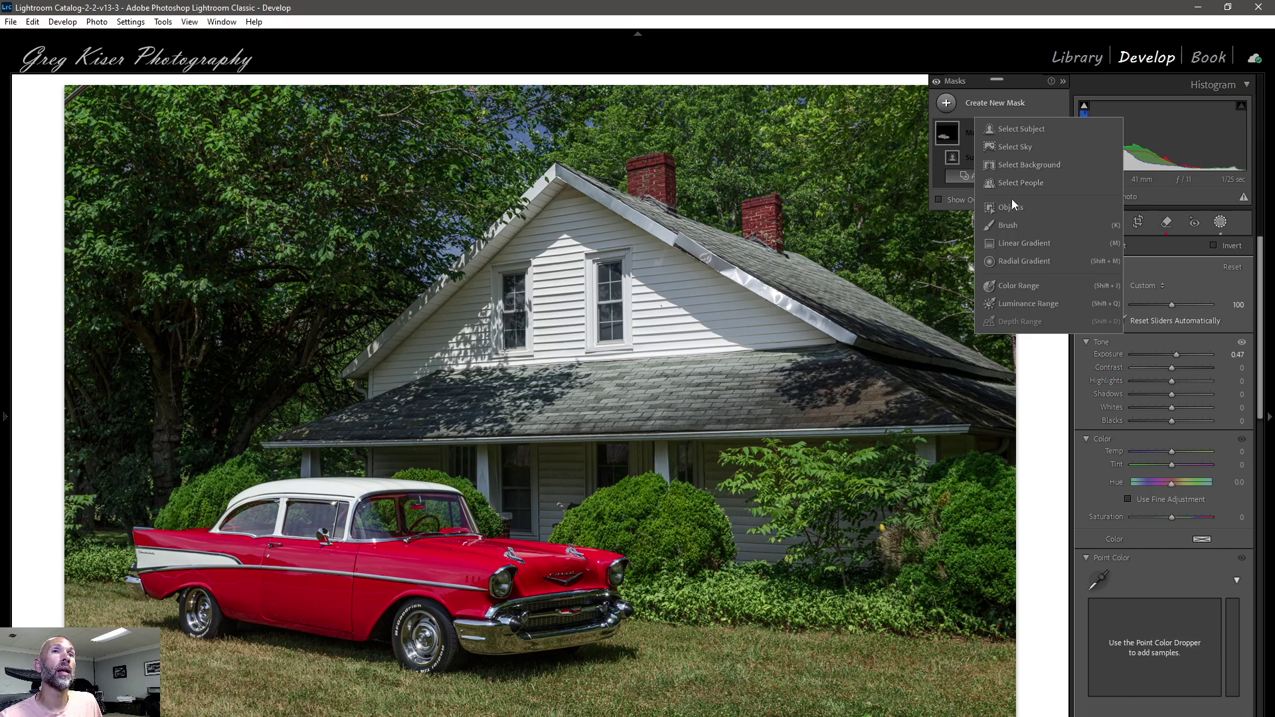
pyautogui.click(1019, 260)
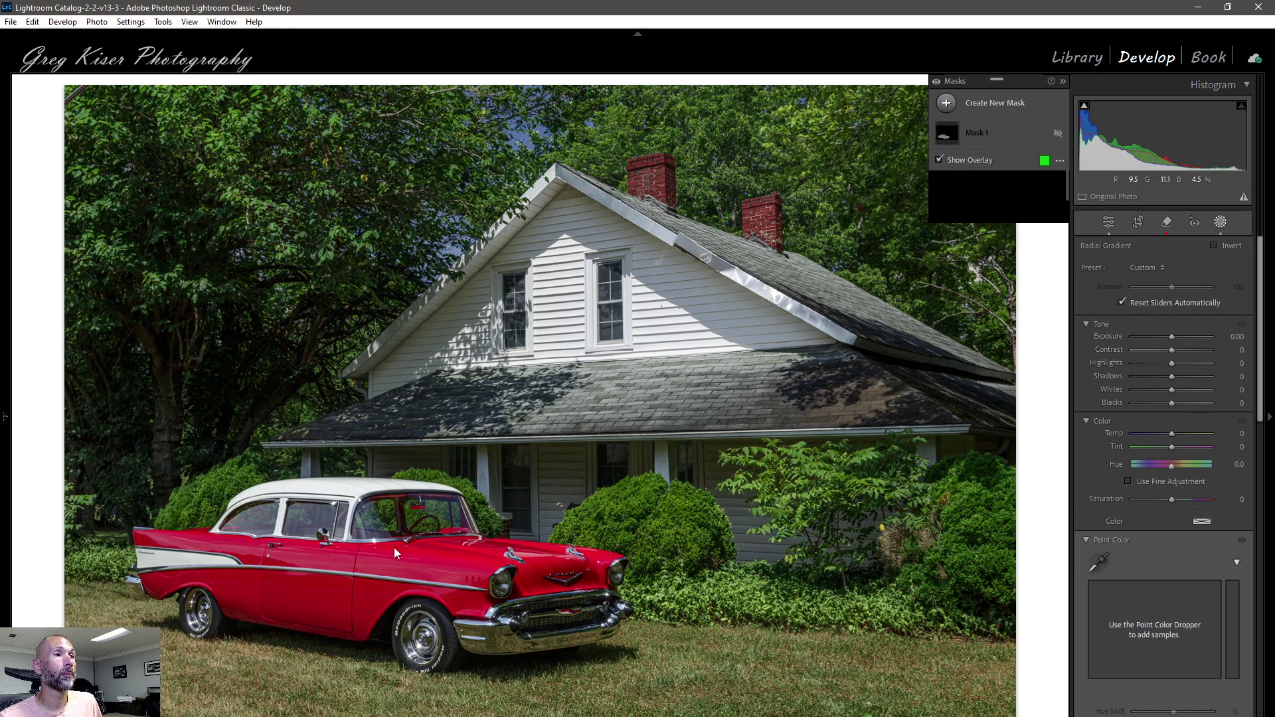
pyautogui.moveTo(298, 565); pyautogui.dragTo(688, 710)
pyautogui.moveTo(370, 578); pyautogui.dragTo(460, 579)
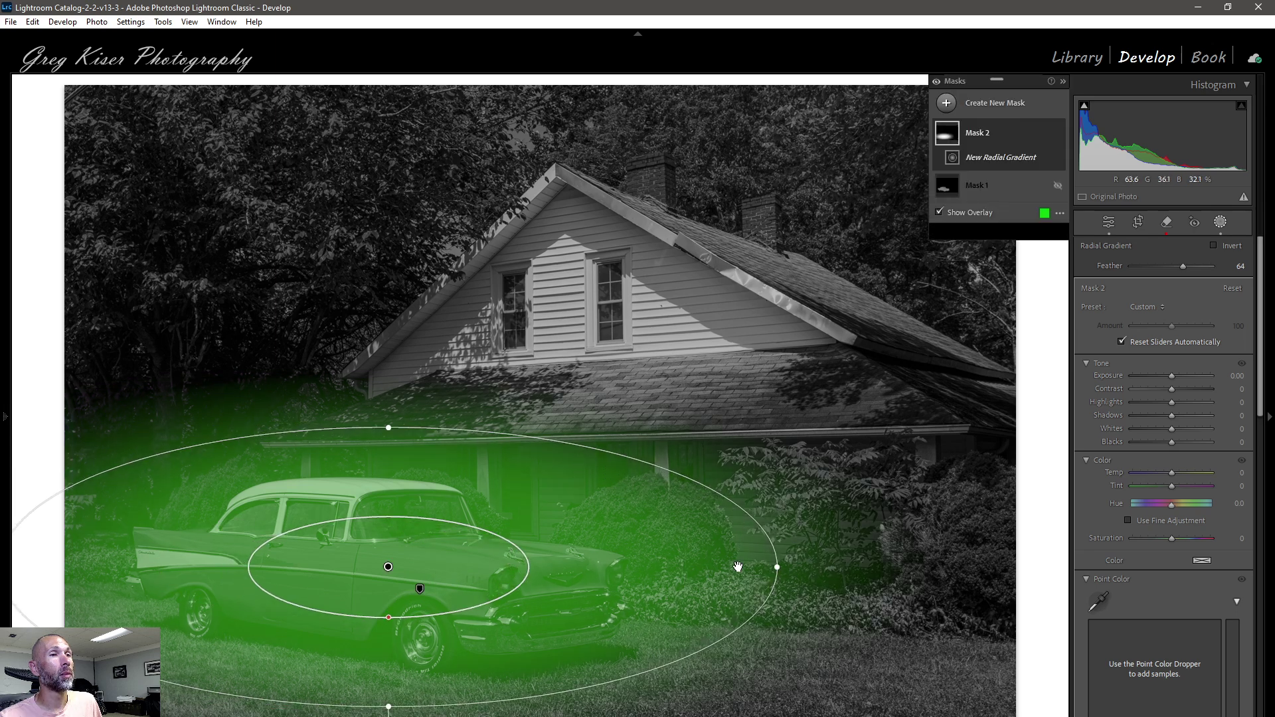
# - Fit the oval to the car by narrowing and tilting it slightly clockwise, and reduce its feather to 53
pyautogui.moveTo(776, 567); pyautogui.dragTo(734, 575)
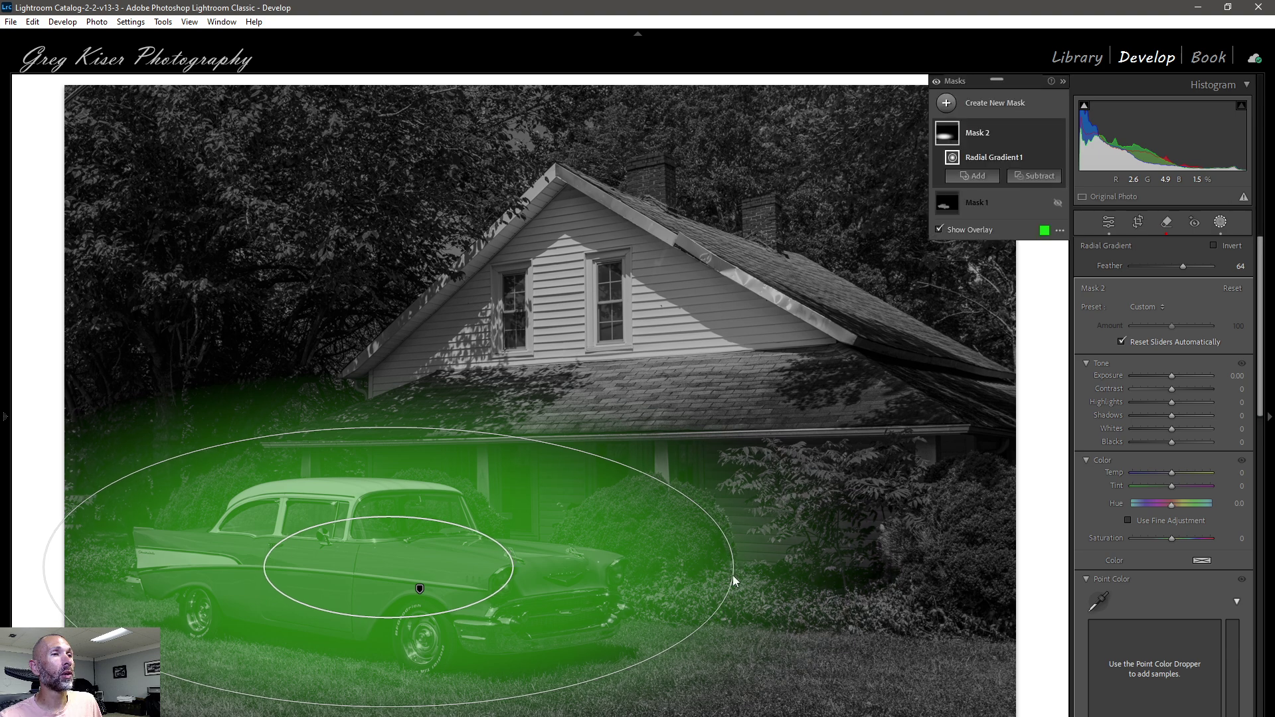
pyautogui.moveTo(720, 617); pyautogui.dragTo(708, 627)
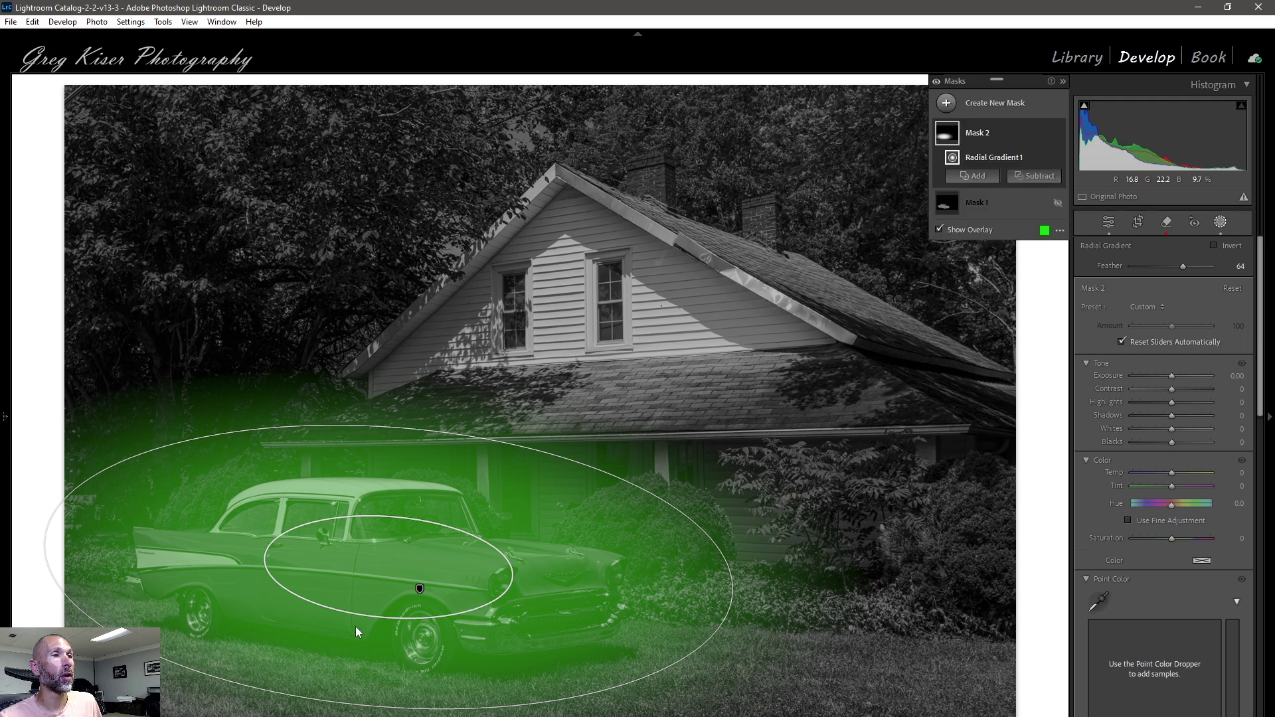
pyautogui.moveTo(385, 617)
pyautogui.mouseDown()
pyautogui.moveTo(384, 632)
pyautogui.moveTo(387, 605)
pyautogui.mouseUp()
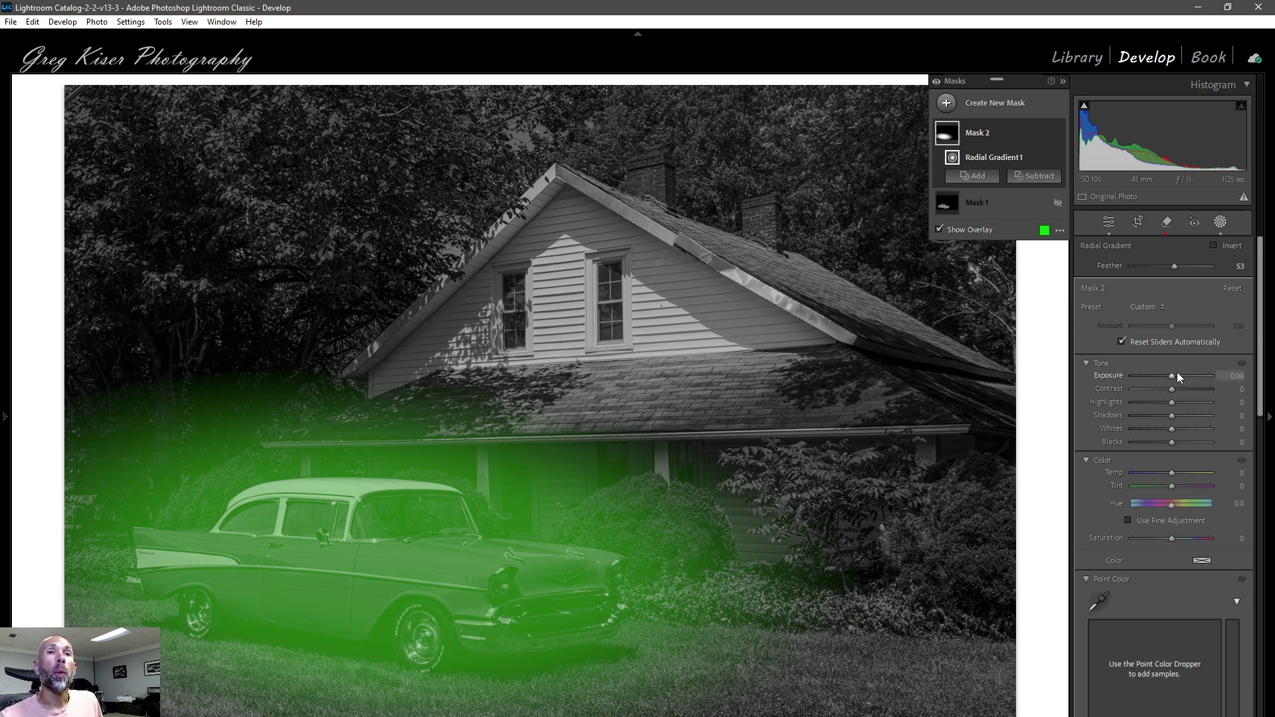
# - Set the exposure to 0.47 on the car's radial gradient mask and compare the photo with that mask hidden and shown
pyautogui.moveTo(1170, 377); pyautogui.dragTo(1175, 376)
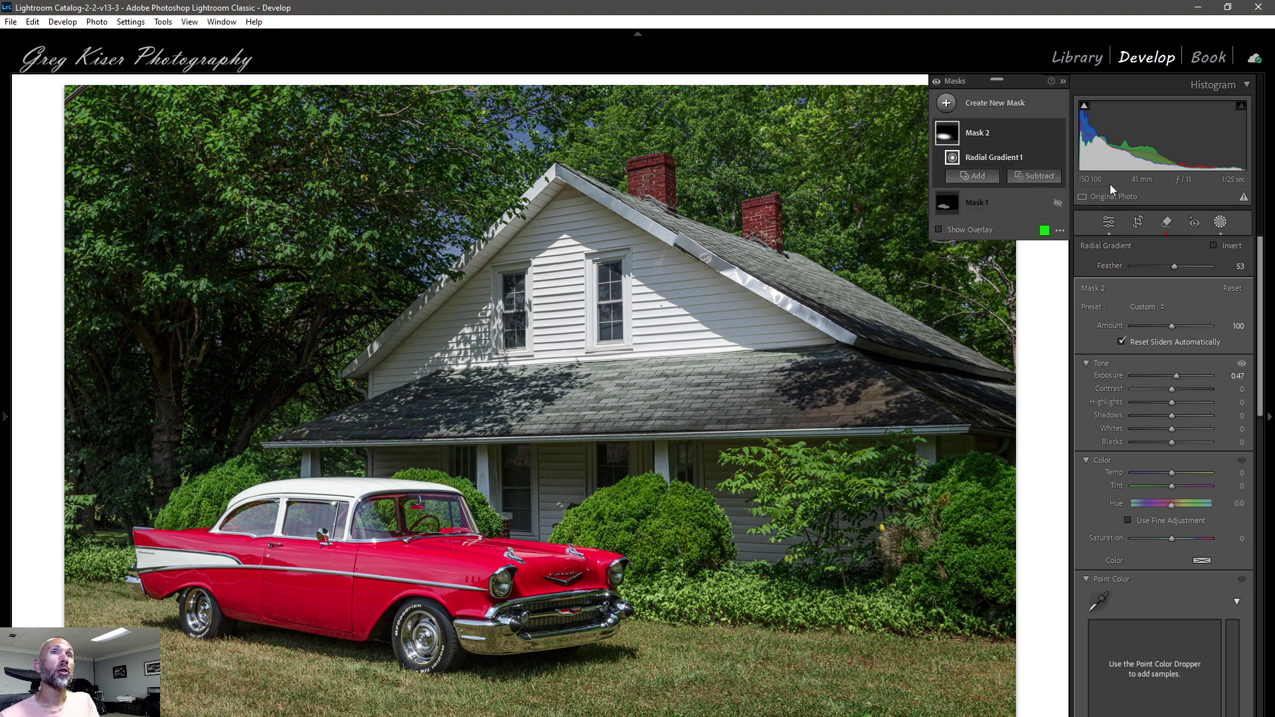
pyautogui.click(1059, 134)
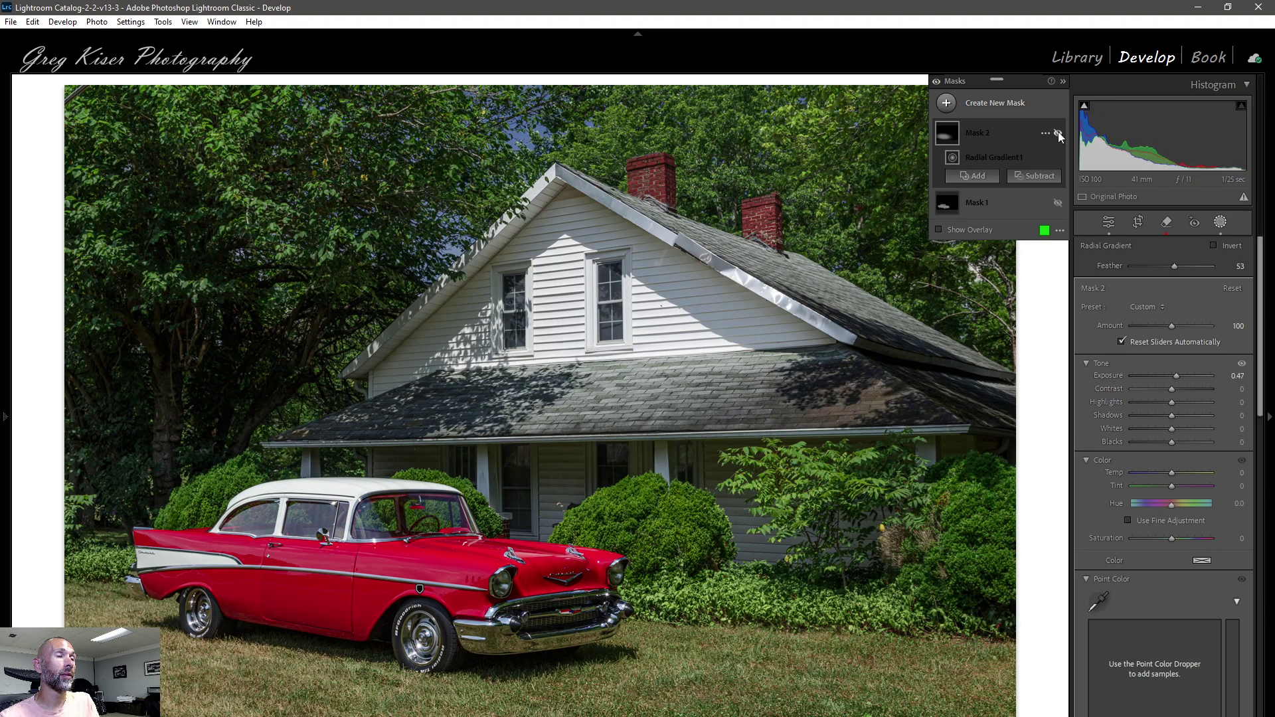
pyautogui.click(1058, 134)
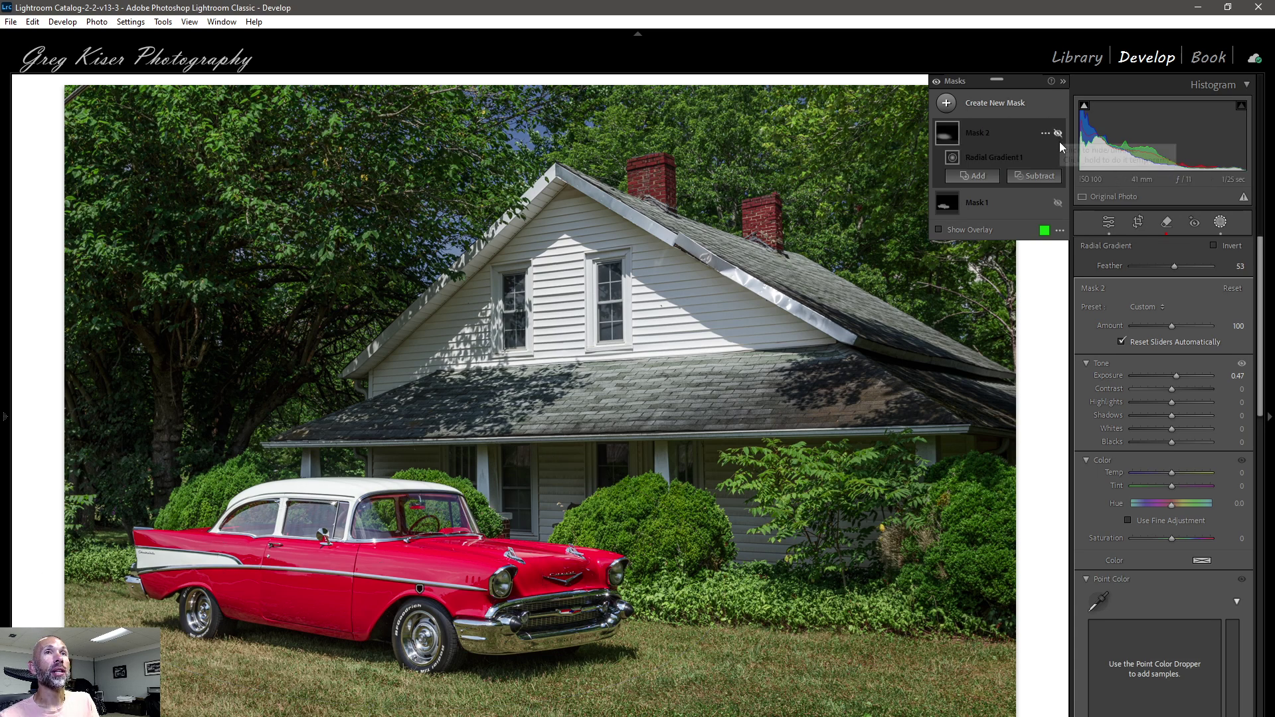
# - Compare the car's brightening from the subject mask and from the radial gradient mask, leaving both masks shown
pyautogui.click(1058, 134)
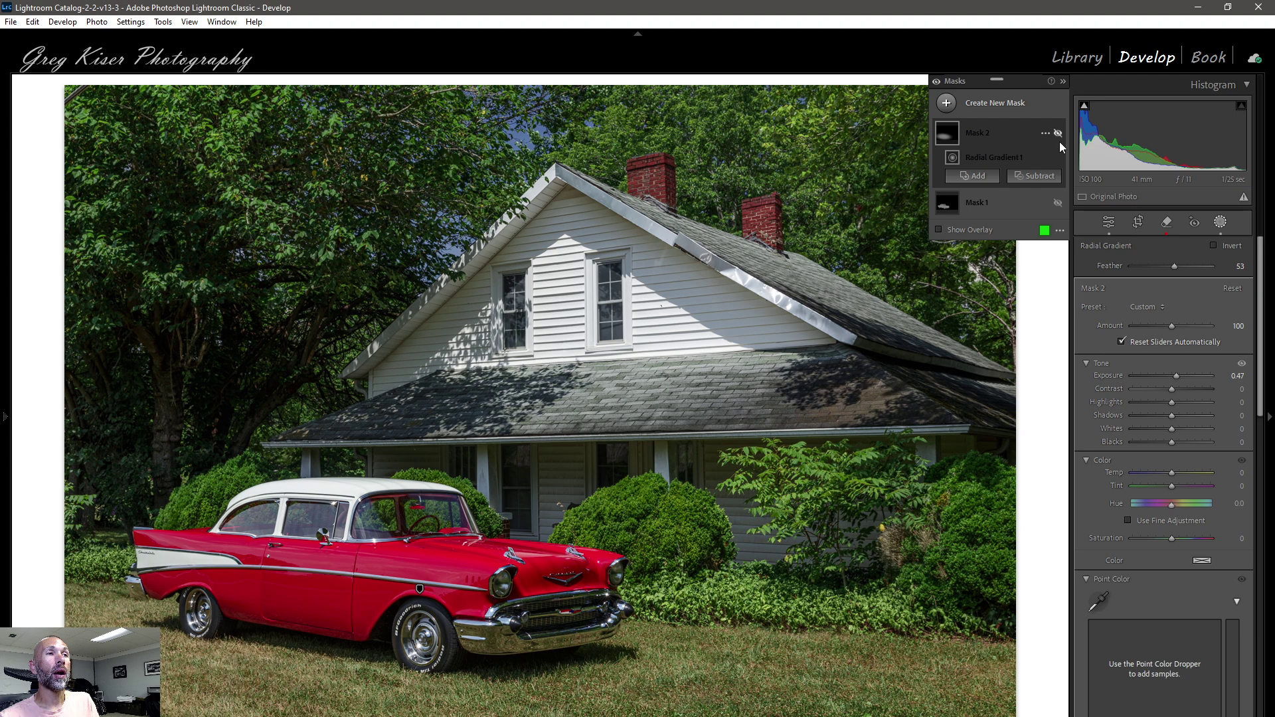
pyautogui.click(1055, 201)
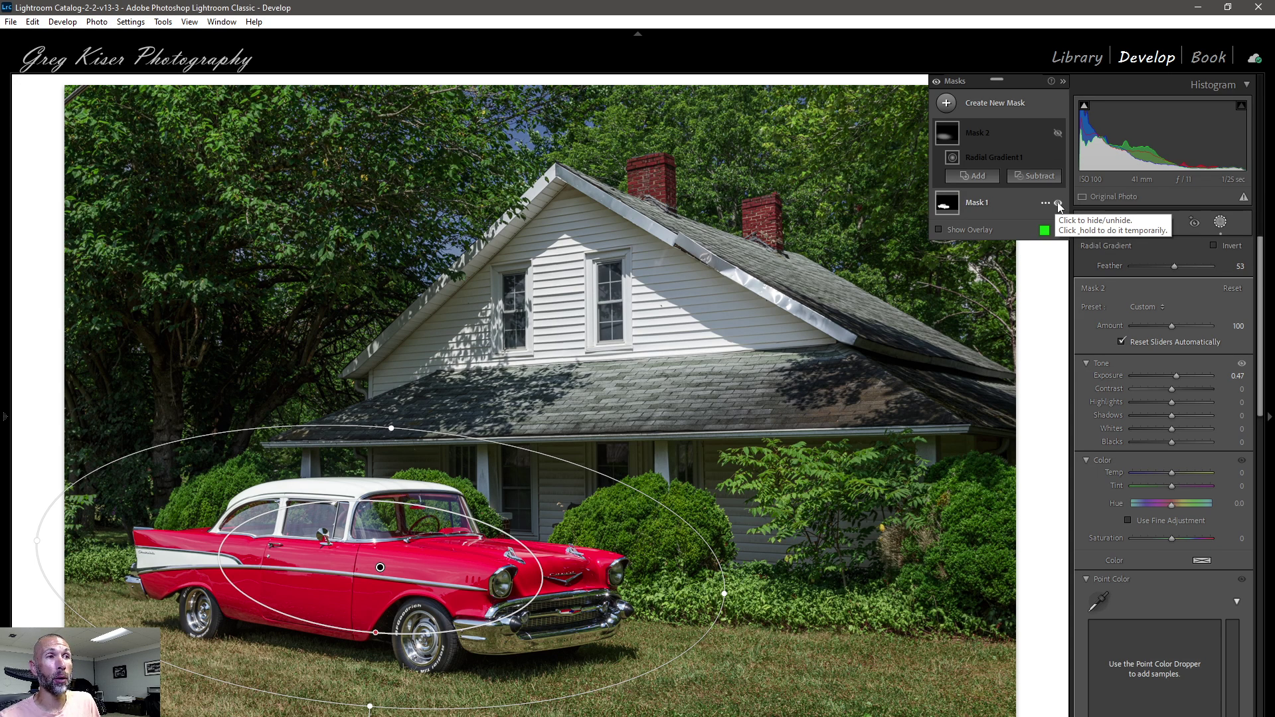
pyautogui.click(1059, 202)
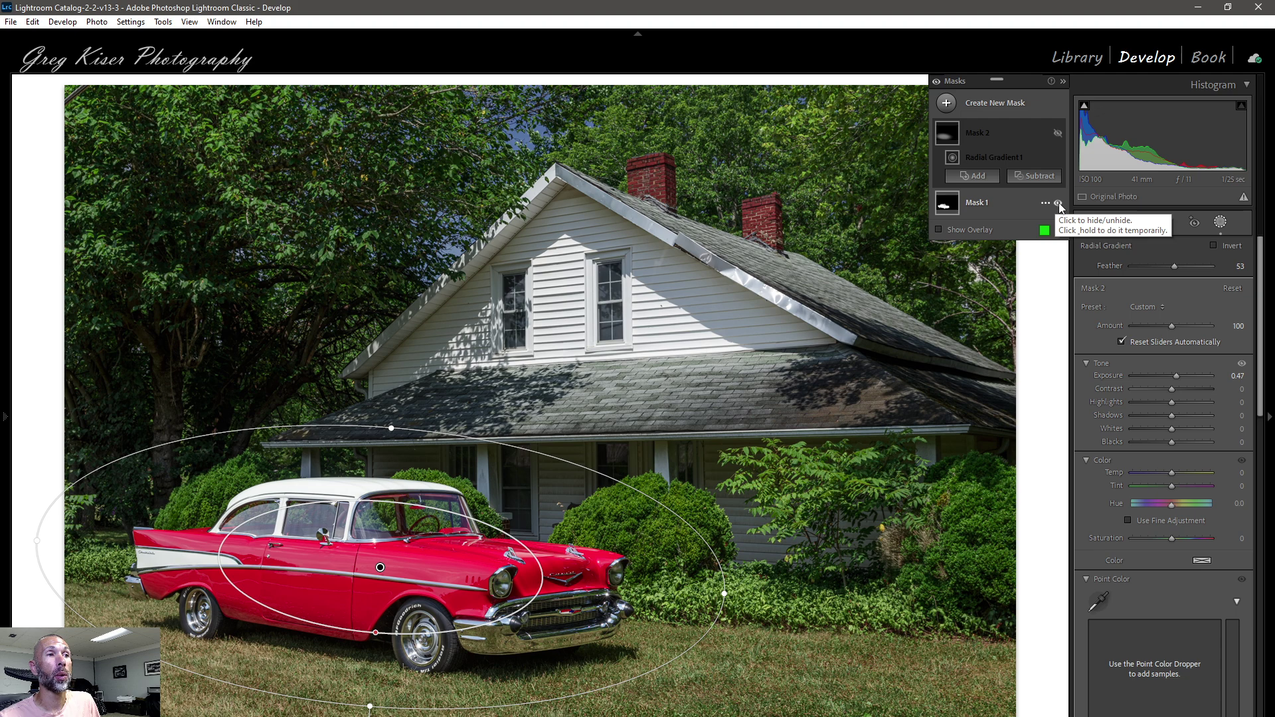
pyautogui.click(1059, 134)
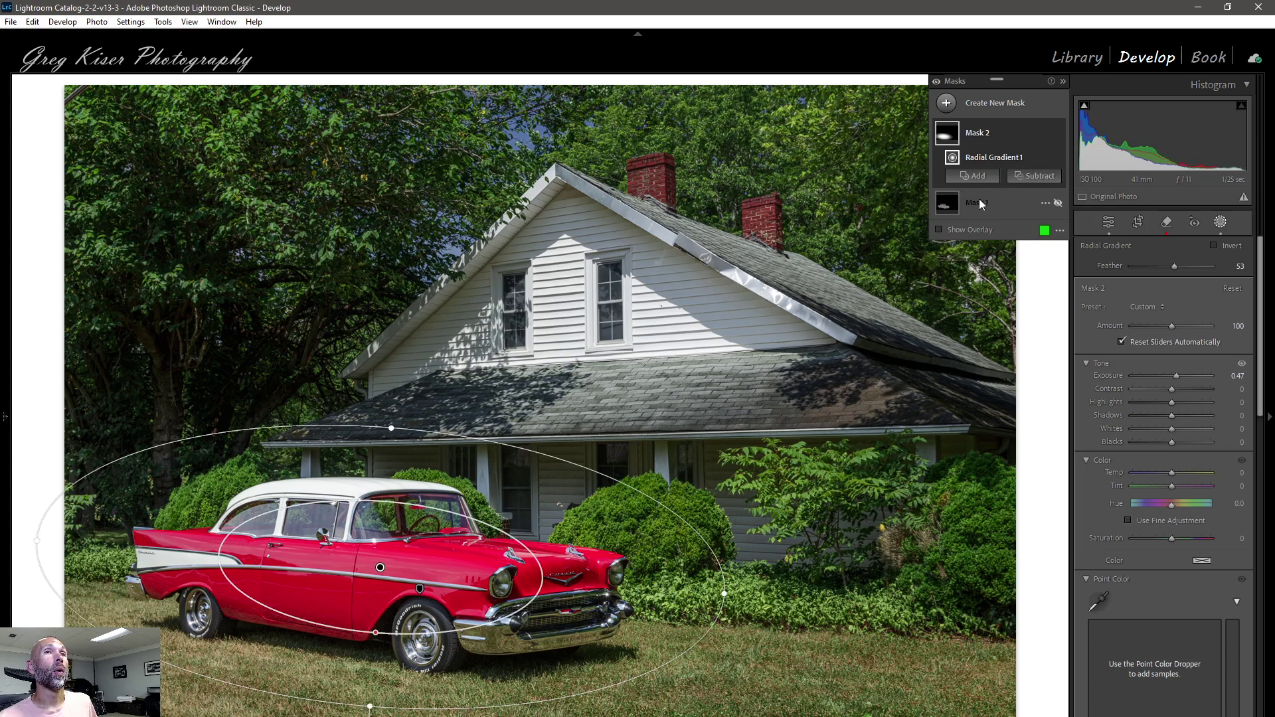
pyautogui.click(1059, 203)
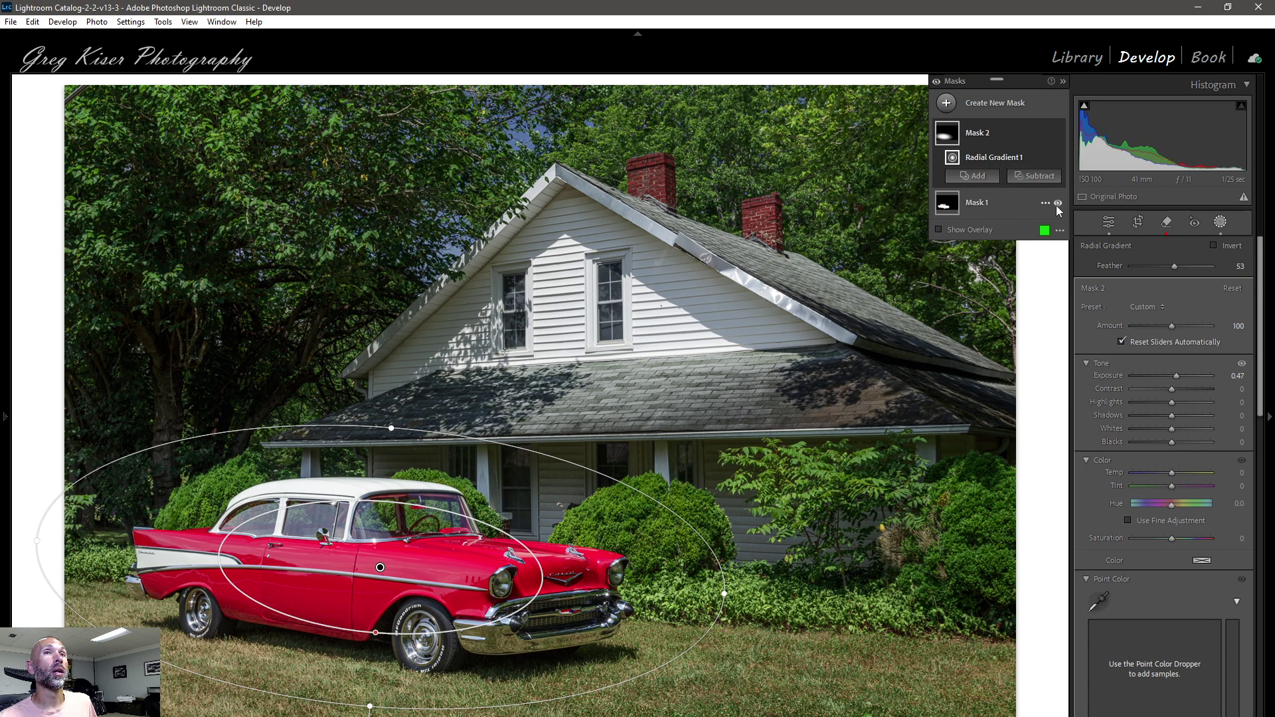
# - Set exposure to 0 and clarity to 14 on the car's subject mask, and compare the photo with all masks hidden and shown
pyautogui.click(974, 203)
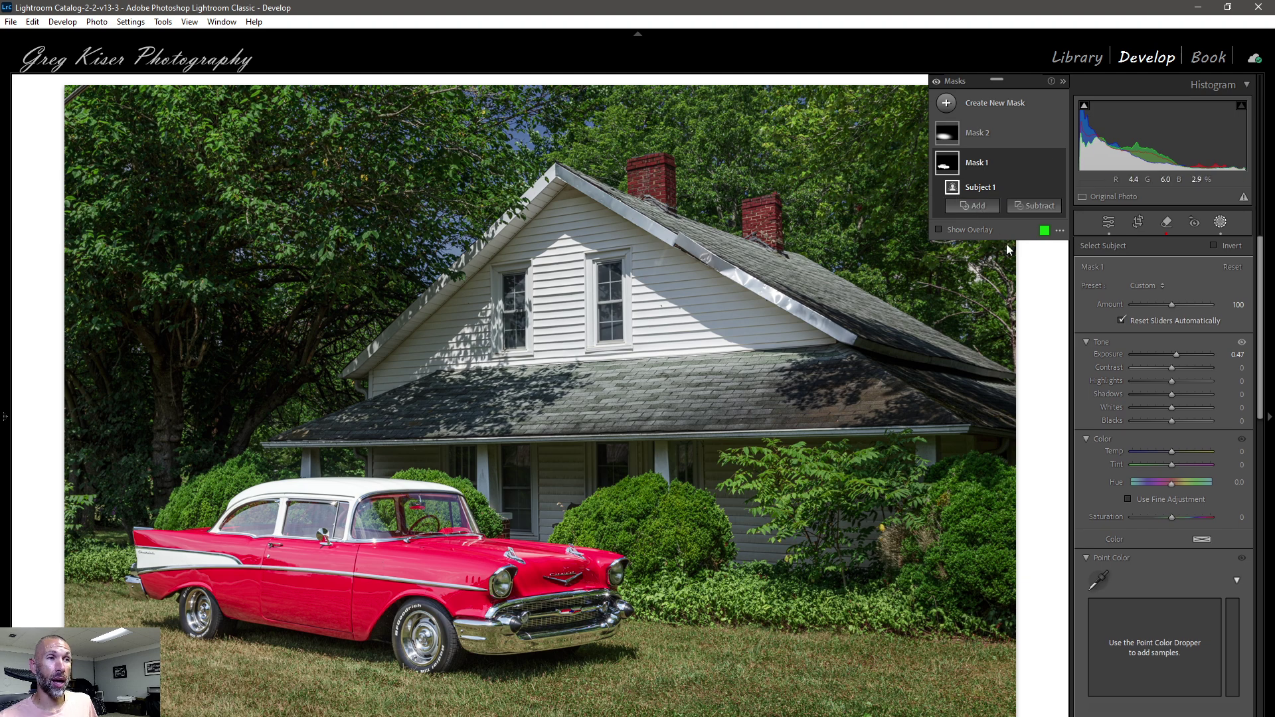
pyautogui.click(1174, 356)
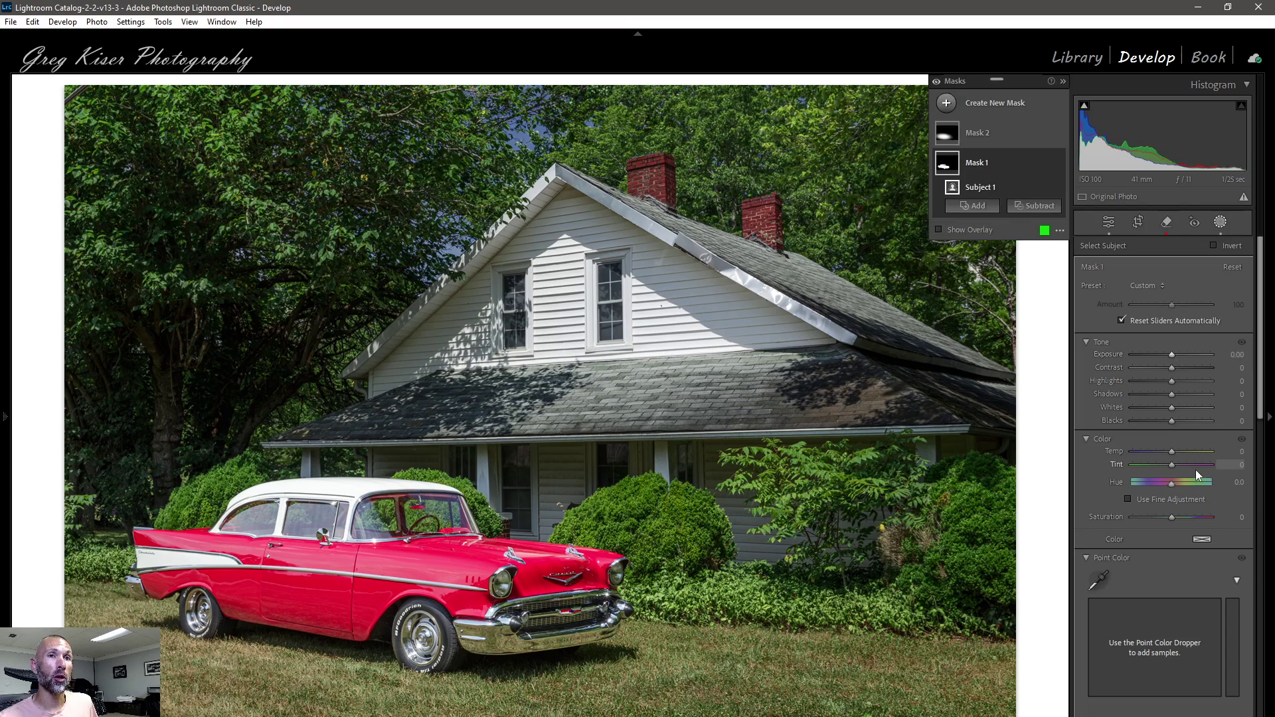
pyautogui.scroll(-6, 1197, 472)
pyautogui.scroll(-2, 1196, 472)
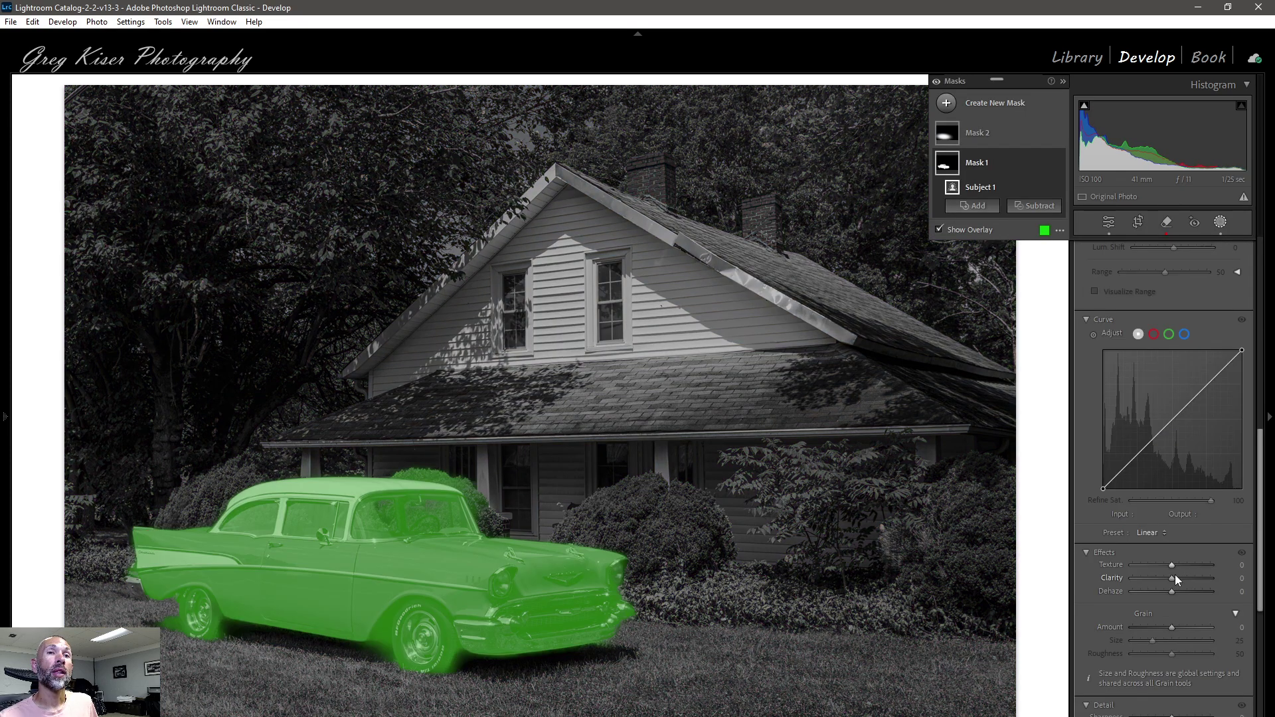
pyautogui.moveTo(1173, 580); pyautogui.dragTo(1174, 580)
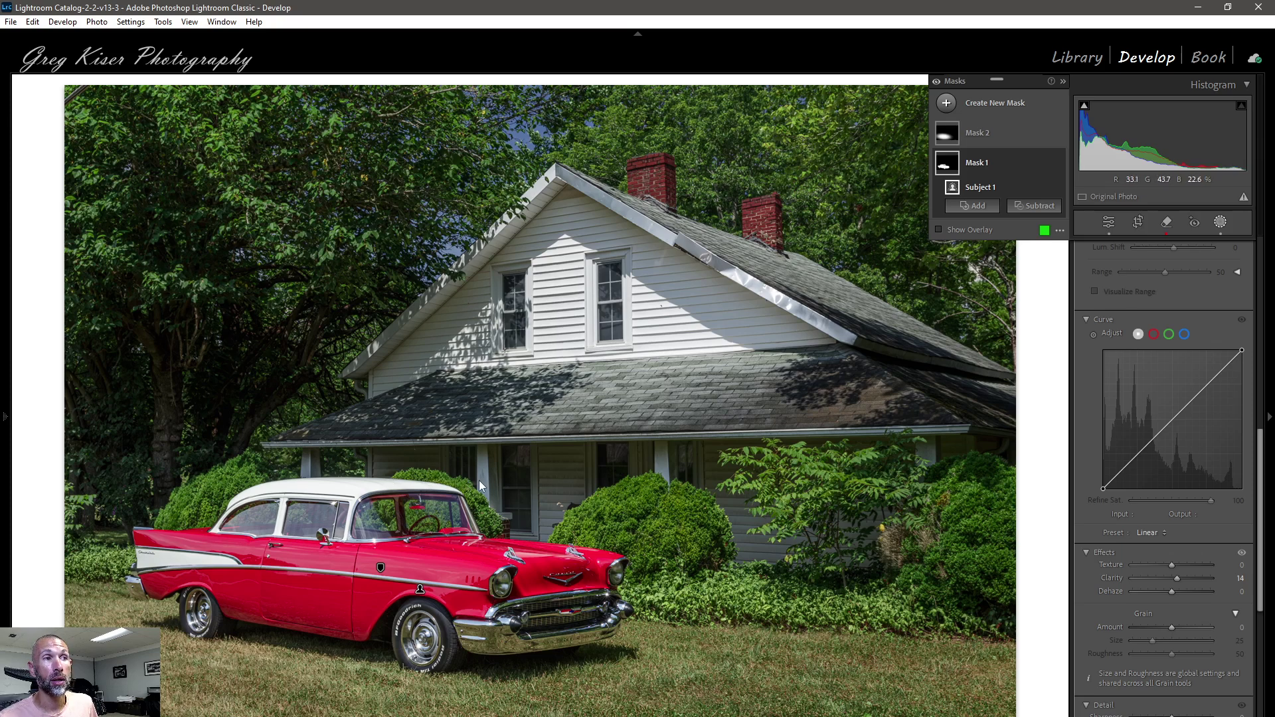
pyautogui.click(936, 84)
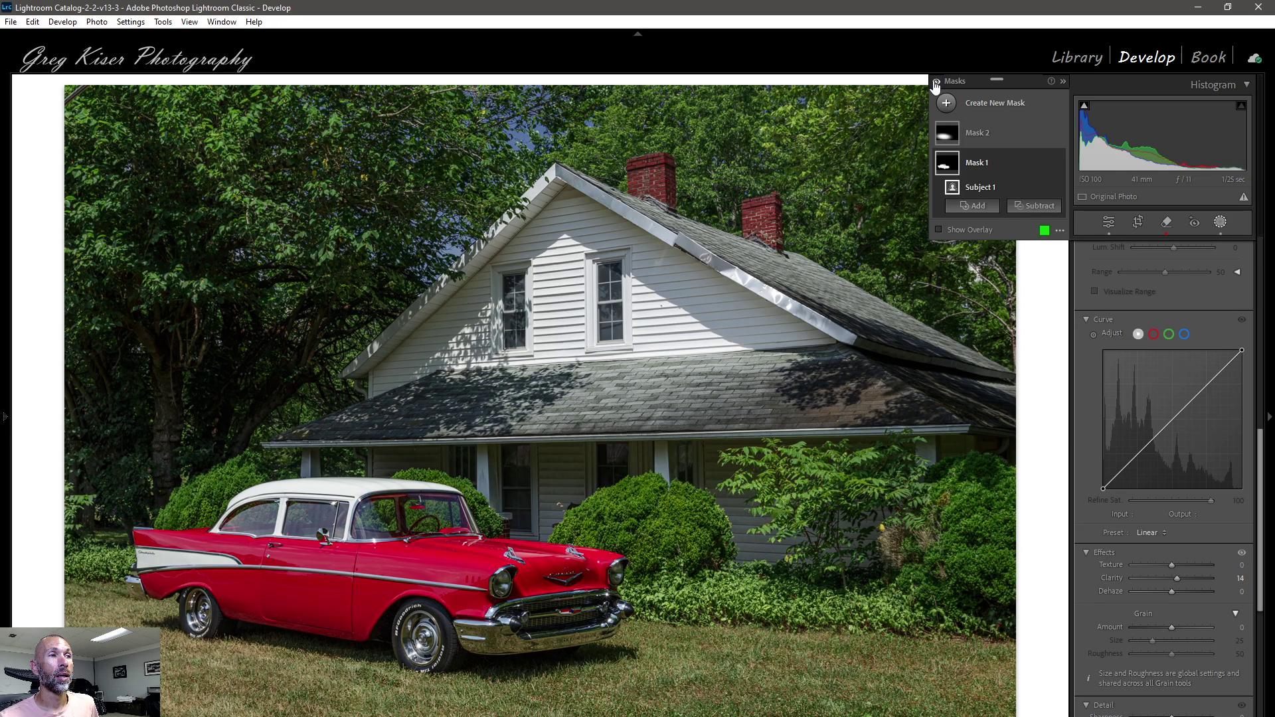
pyautogui.click(936, 85)
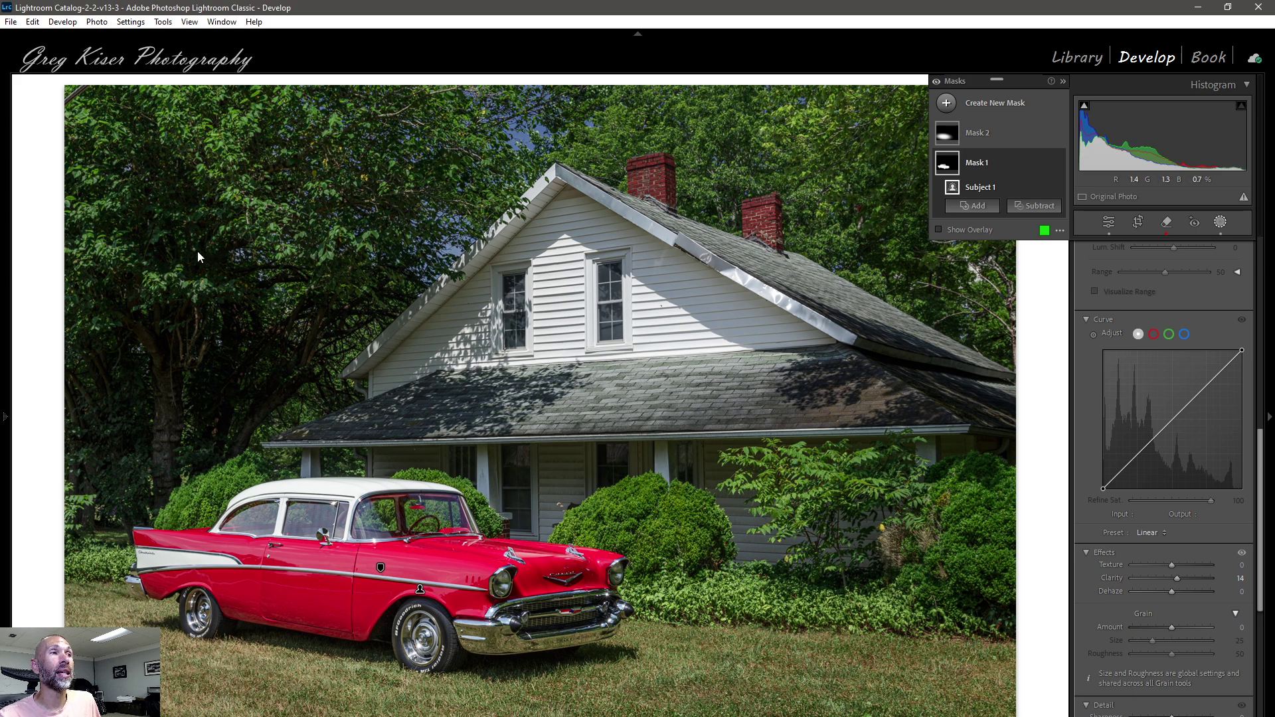
# - Add a tall radial gradient mask over the dark trees beside the house, fit and tilt it to cover them, and increase its feather slightly
pyautogui.click(1003, 106)
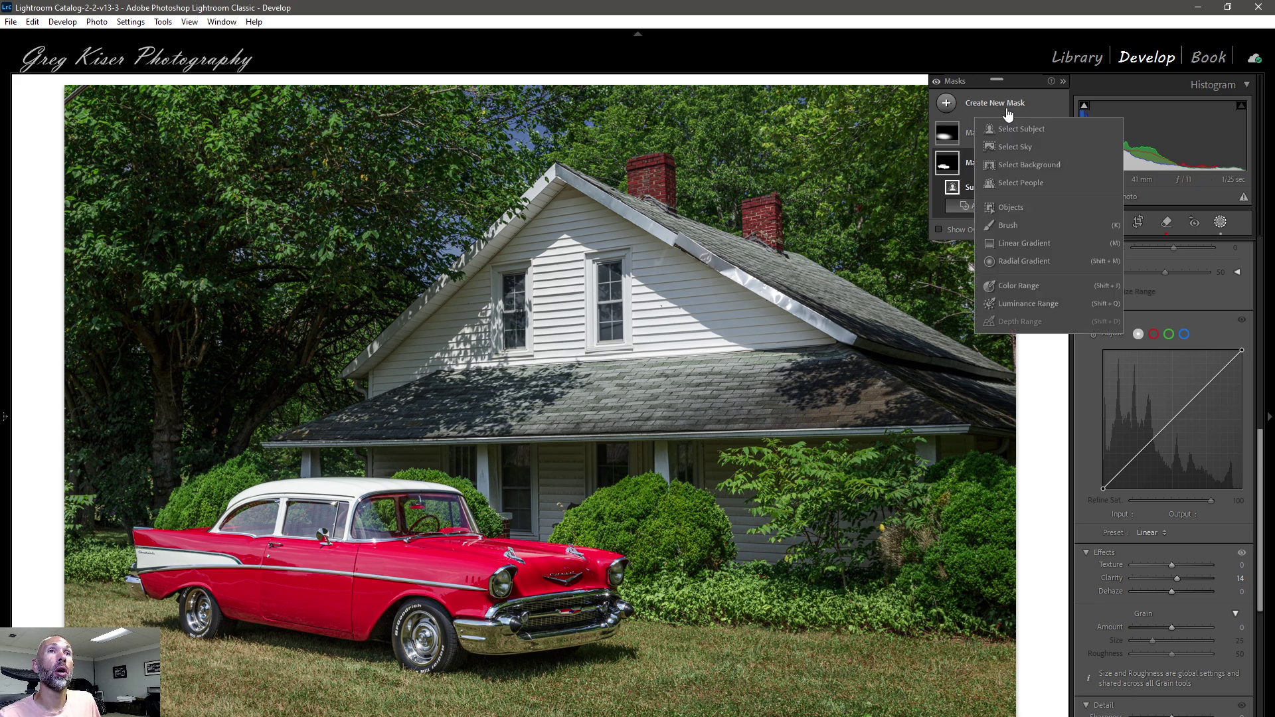
pyautogui.click(1014, 259)
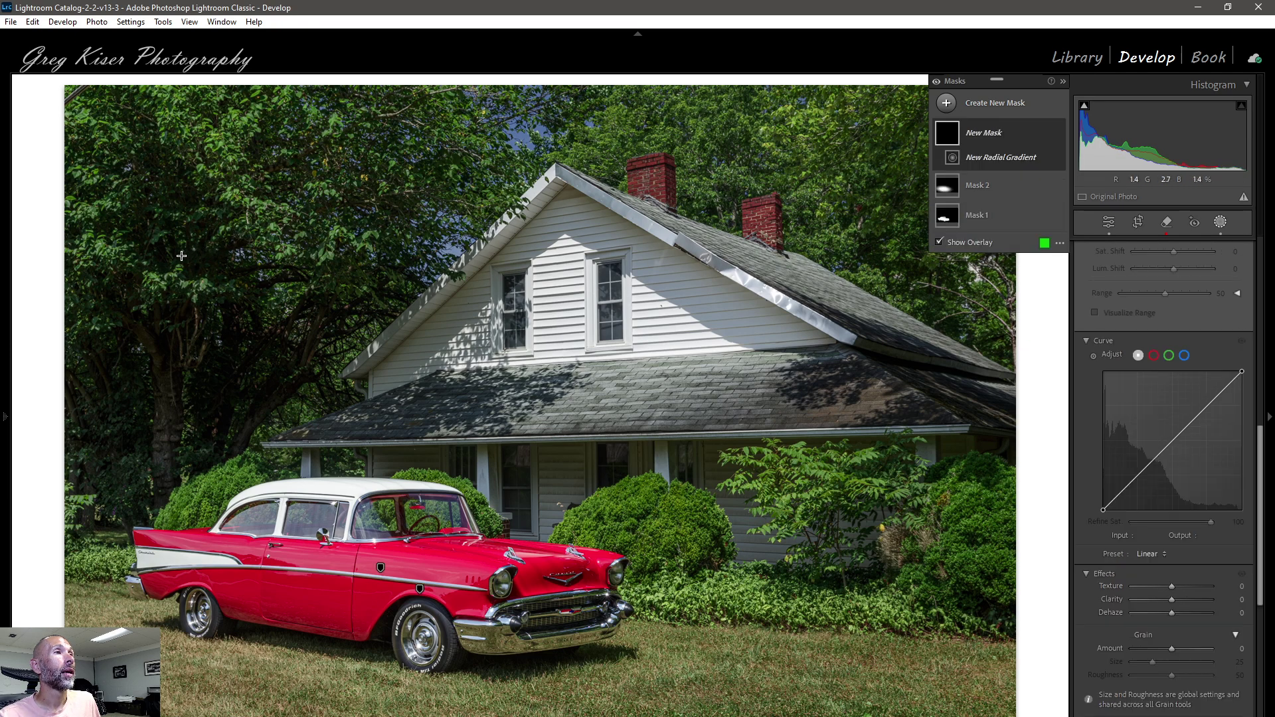
pyautogui.moveTo(182, 265); pyautogui.dragTo(278, 458)
pyautogui.moveTo(319, 542); pyautogui.dragTo(361, 588)
pyautogui.moveTo(300, 537); pyautogui.dragTo(225, 591)
pyautogui.moveTo(202, 308); pyautogui.dragTo(236, 306)
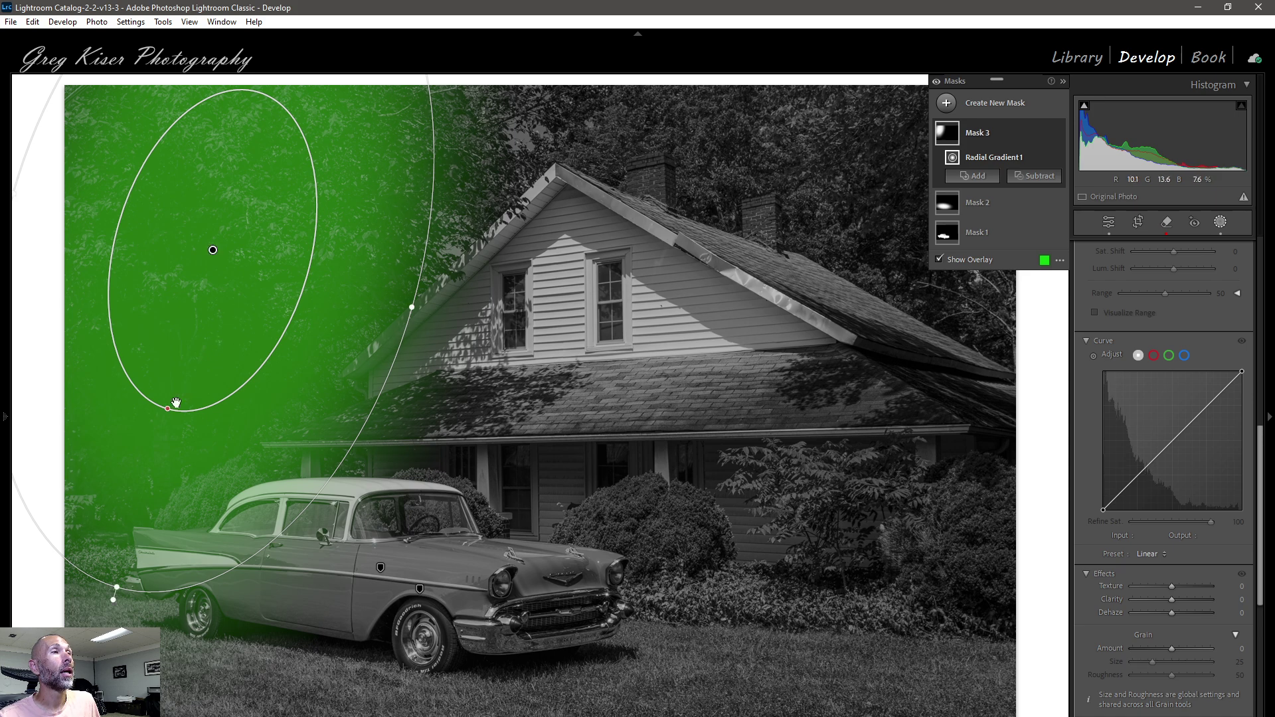
pyautogui.moveTo(166, 406); pyautogui.dragTo(172, 396)
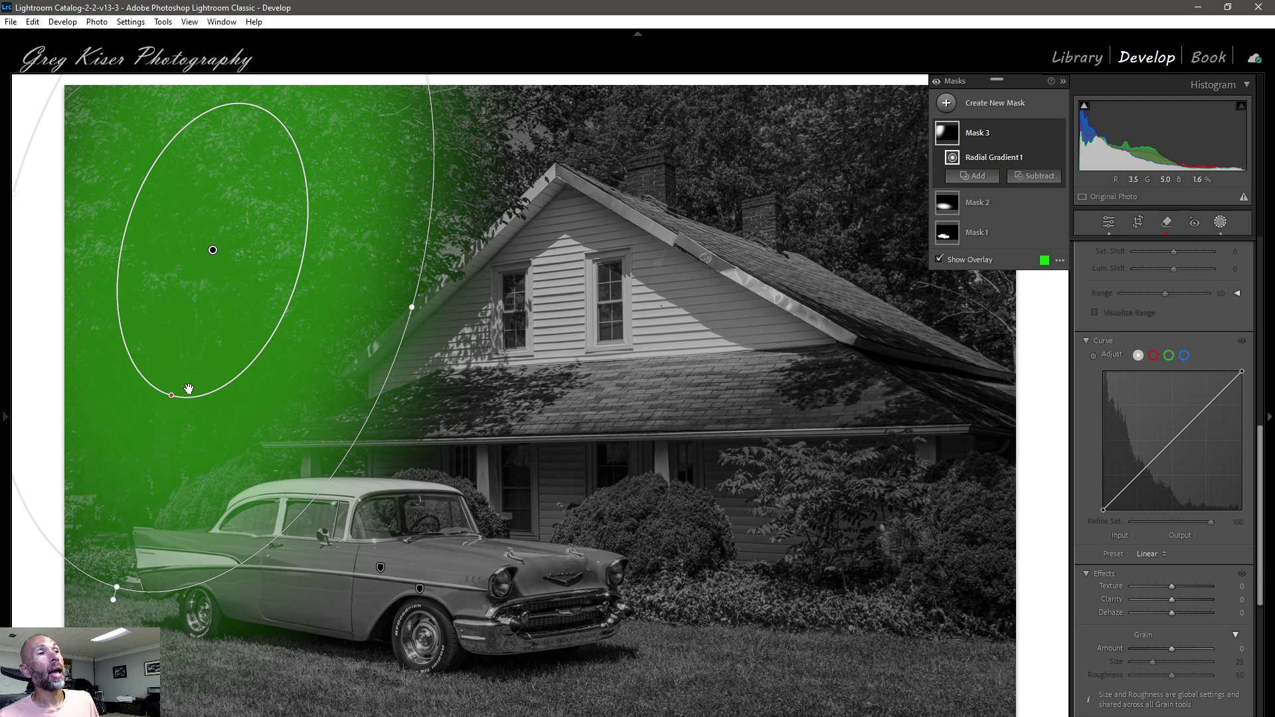
# - Subtract the subject from the trees' radial gradient mask and set the mask's shadows to 49 and exposure to 0.07
pyautogui.click(1037, 178)
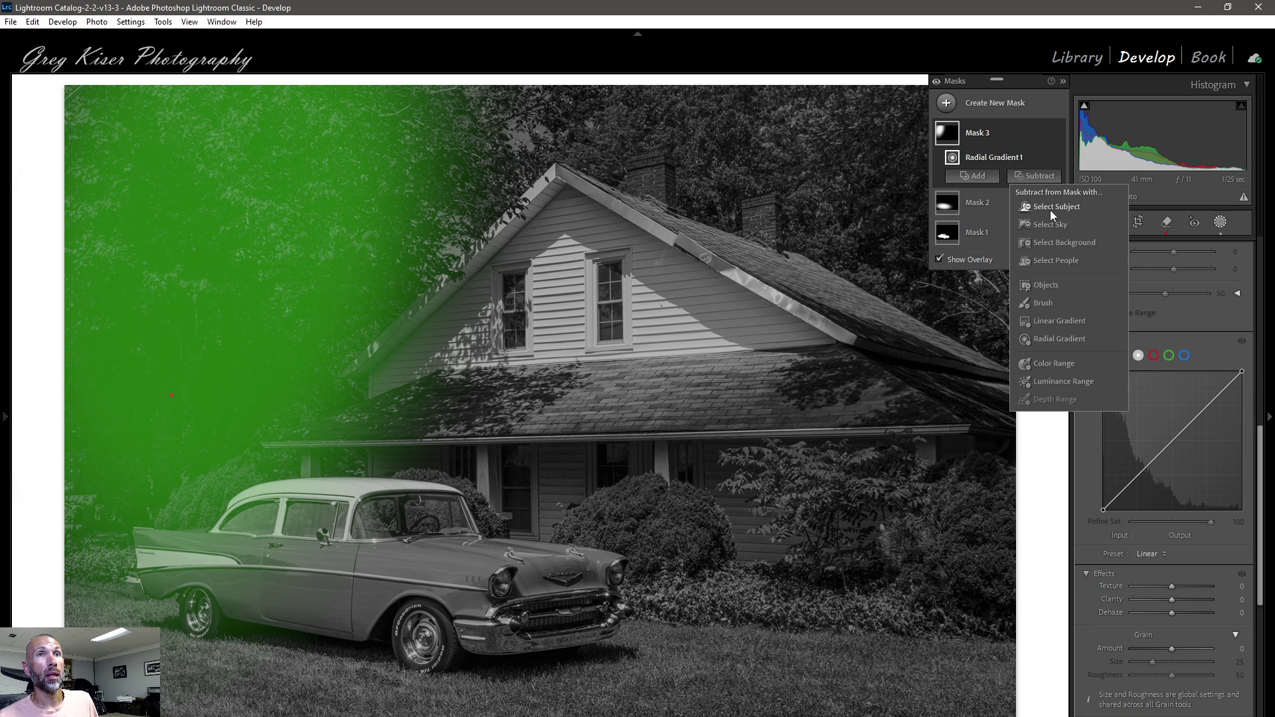
pyautogui.click(1050, 209)
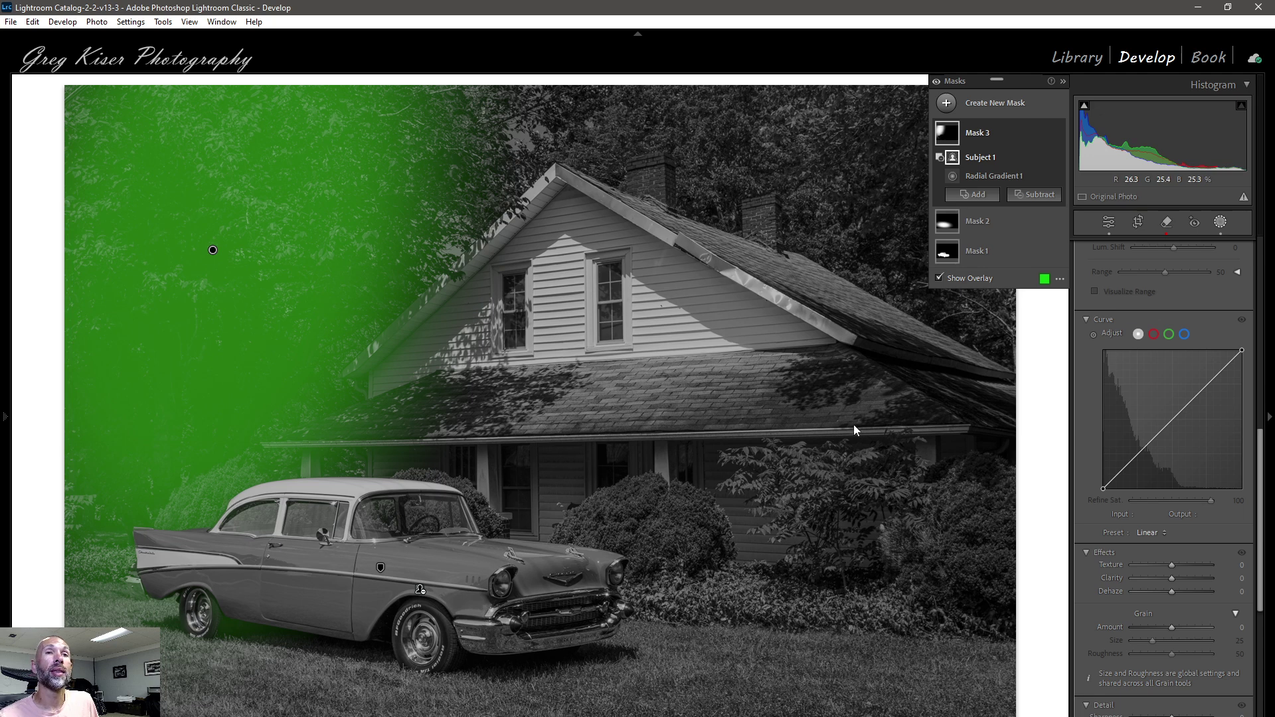
pyautogui.scroll(10, 1205, 310)
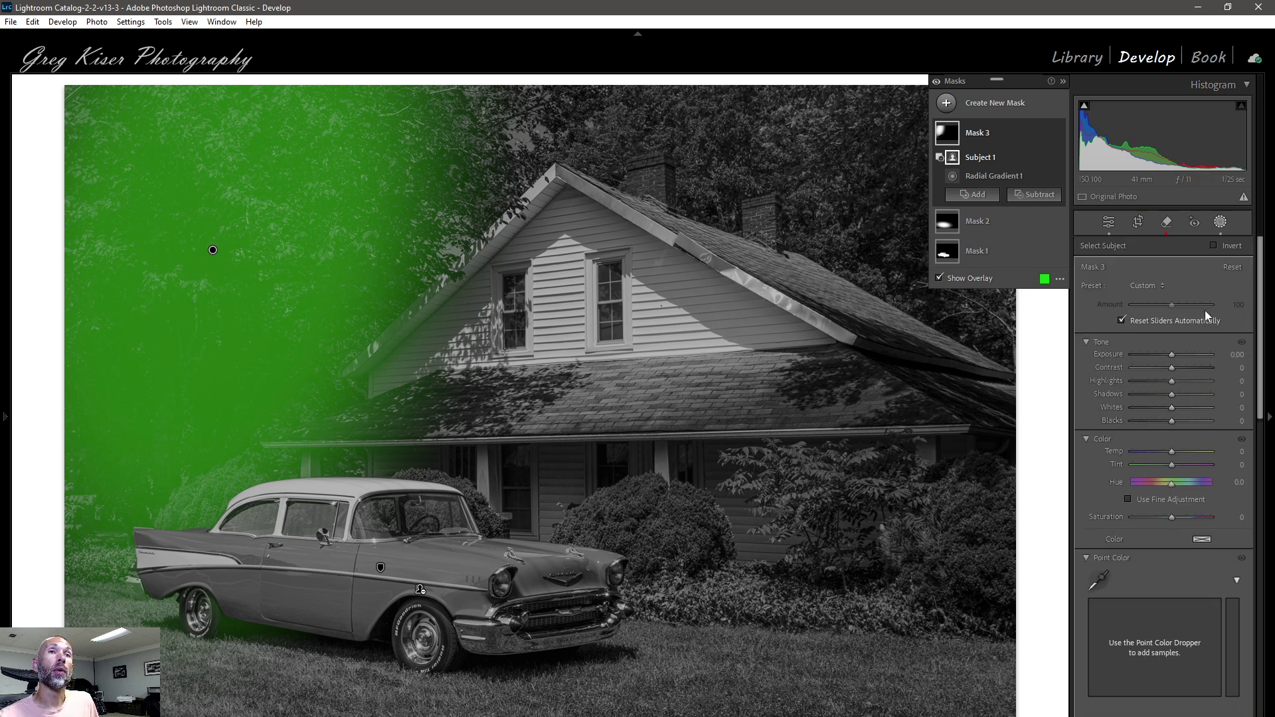
pyautogui.click(1170, 395)
pyautogui.moveTo(1170, 393); pyautogui.dragTo(1189, 392)
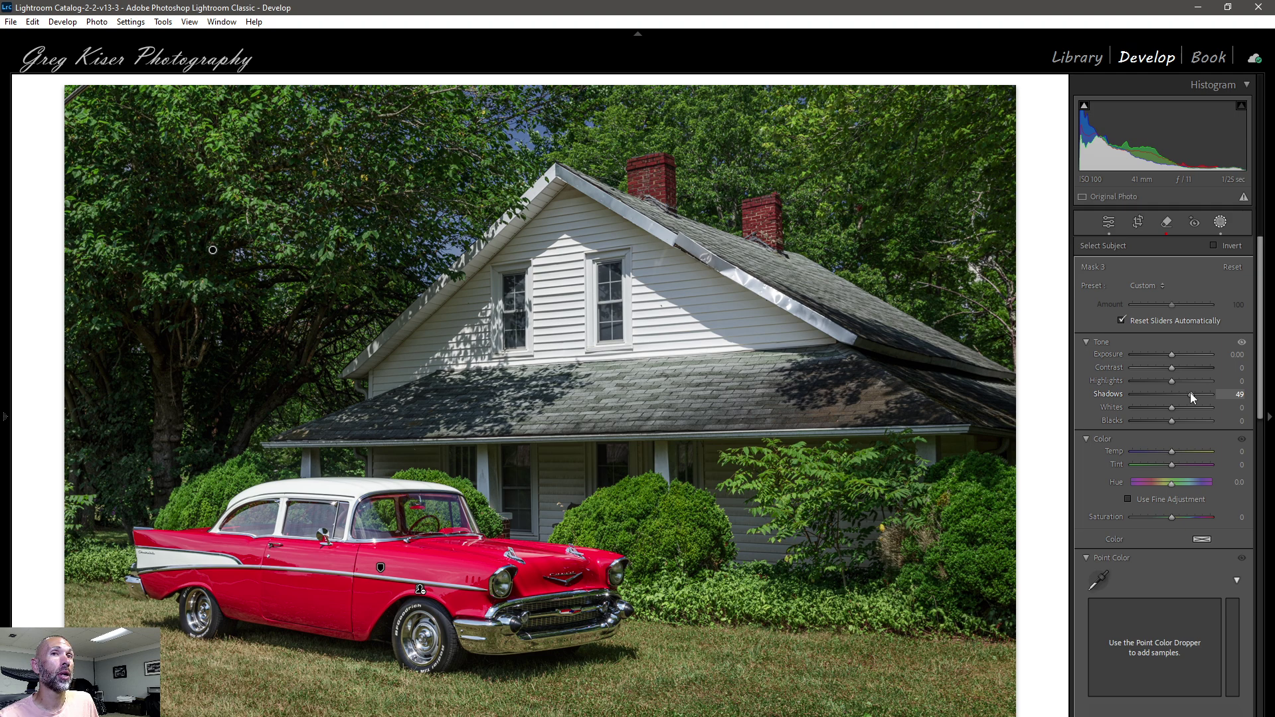
pyautogui.moveTo(1190, 393); pyautogui.dragTo(1173, 355)
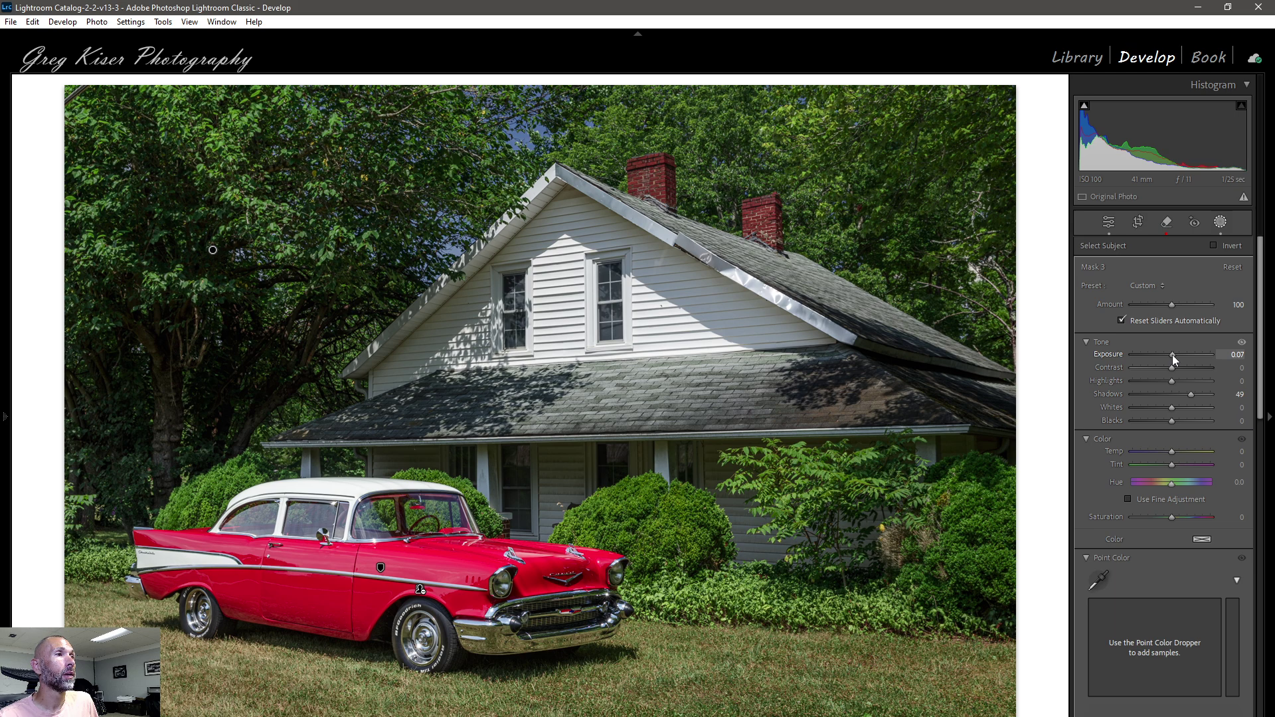
pyautogui.moveTo(1172, 355); pyautogui.dragTo(1172, 365)
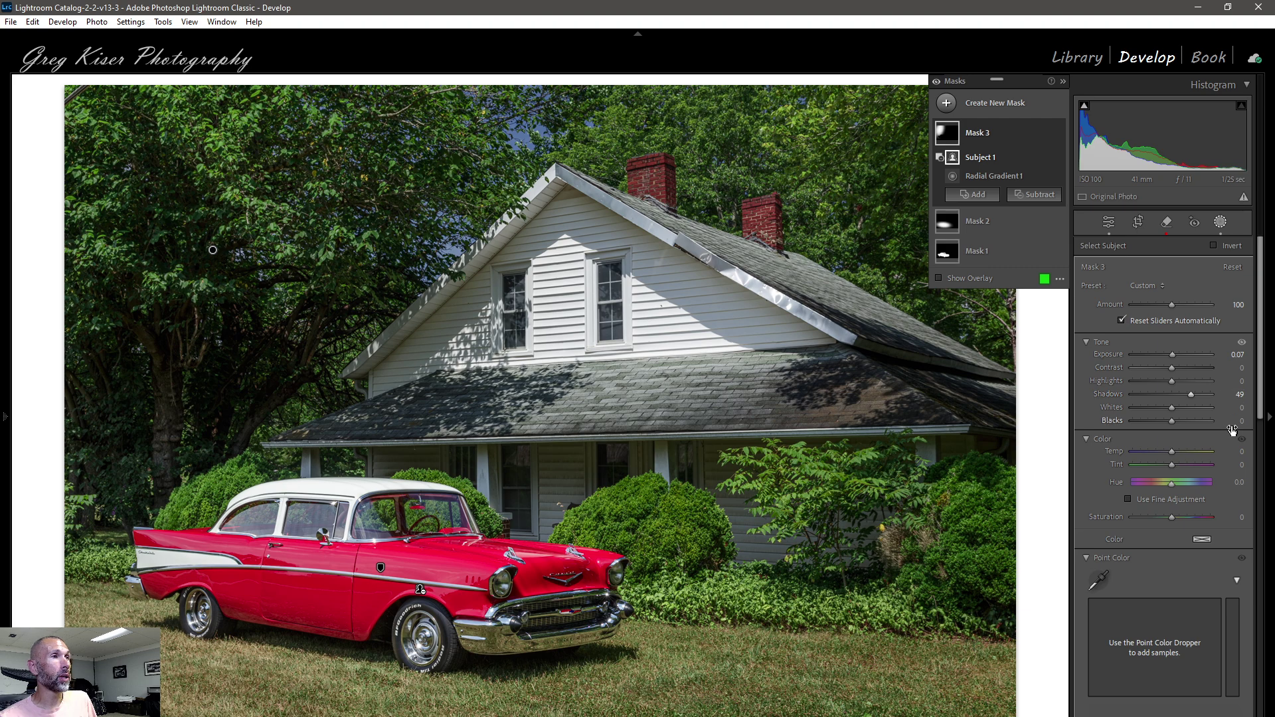
# - Set the texture of the trees' mask to 22 and compare the photo with that mask hidden and shown
pyautogui.scroll(-10, 1188, 539)
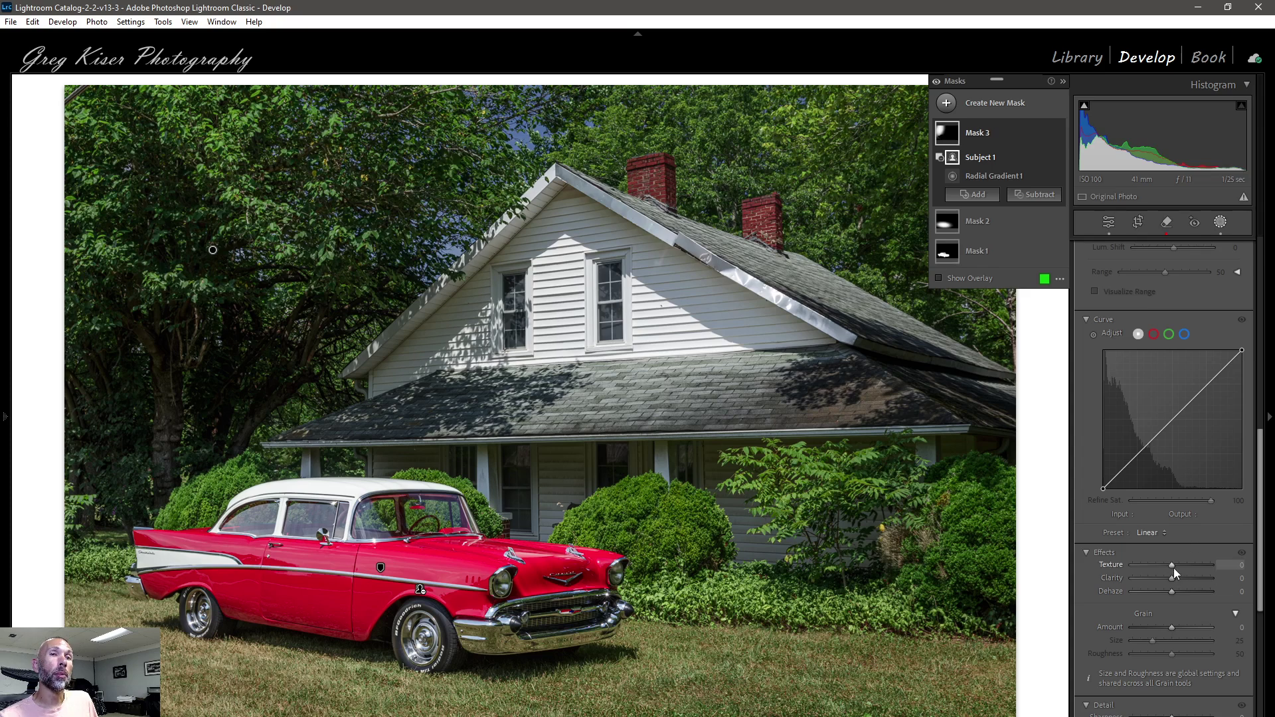
pyautogui.moveTo(1170, 566); pyautogui.dragTo(1178, 564)
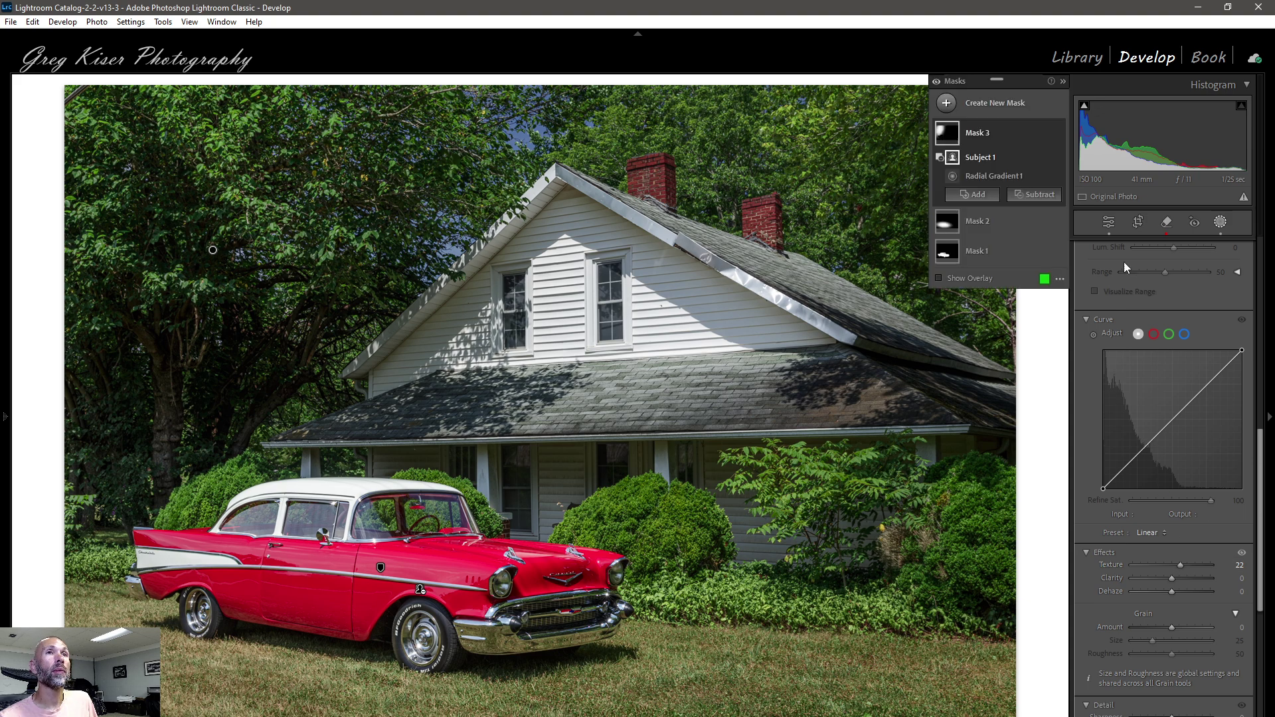
pyautogui.moveTo(1057, 134)
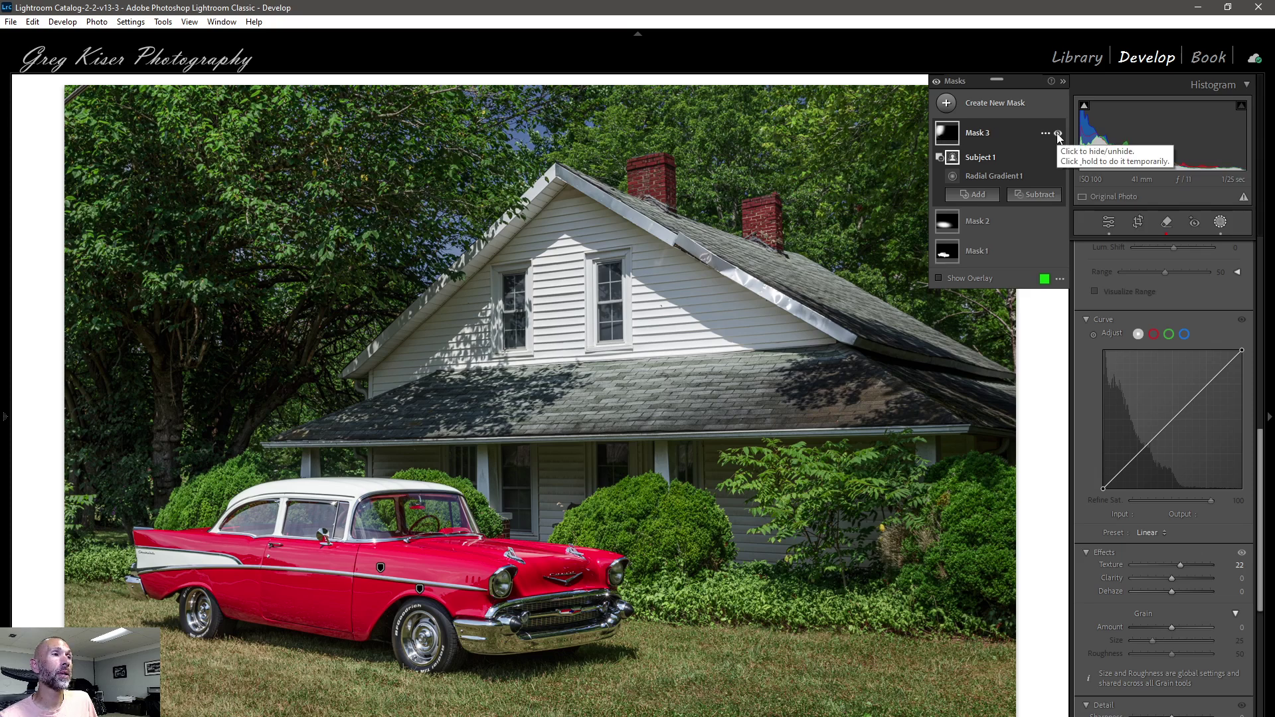
pyautogui.click(1057, 133)
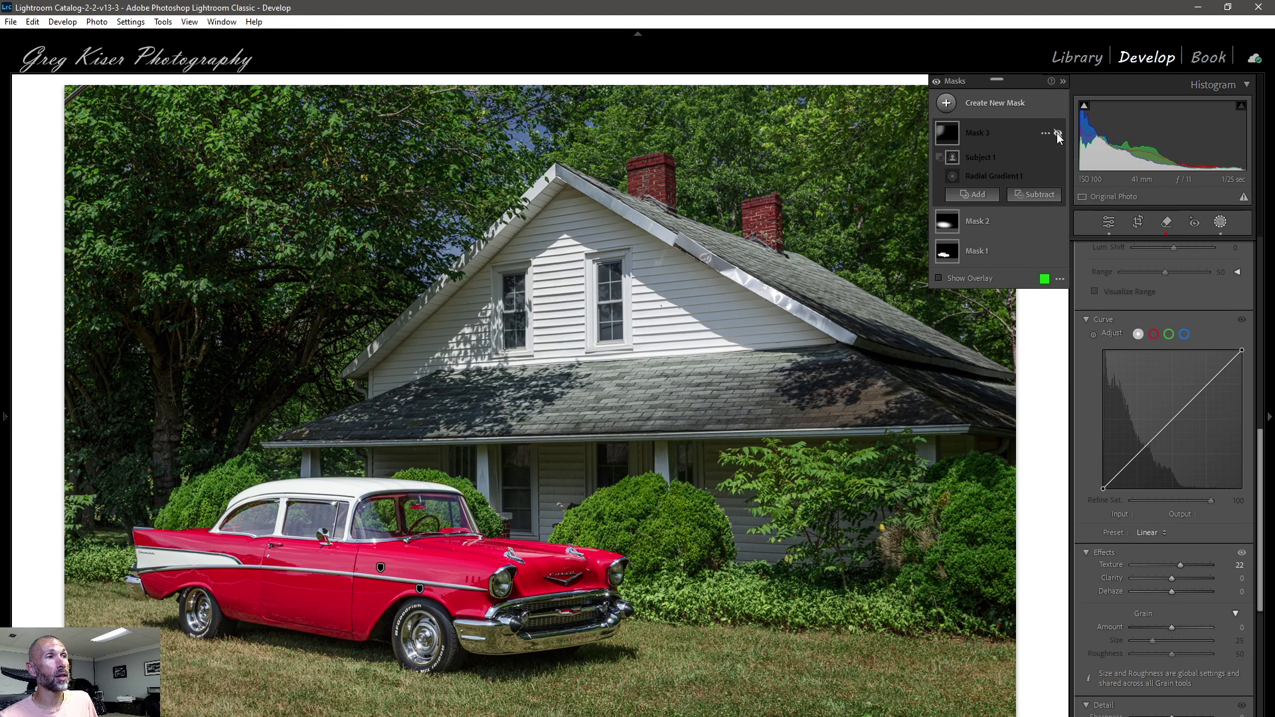
pyautogui.click(1057, 134)
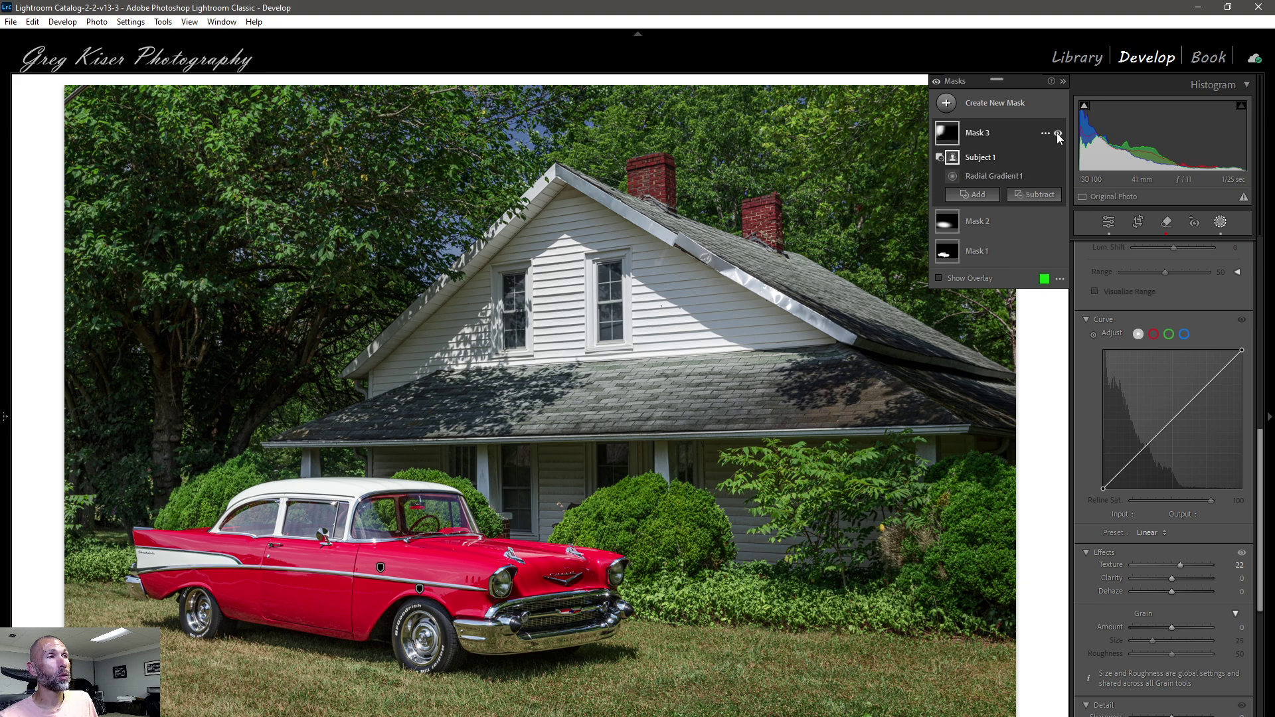
pyautogui.click(1057, 134)
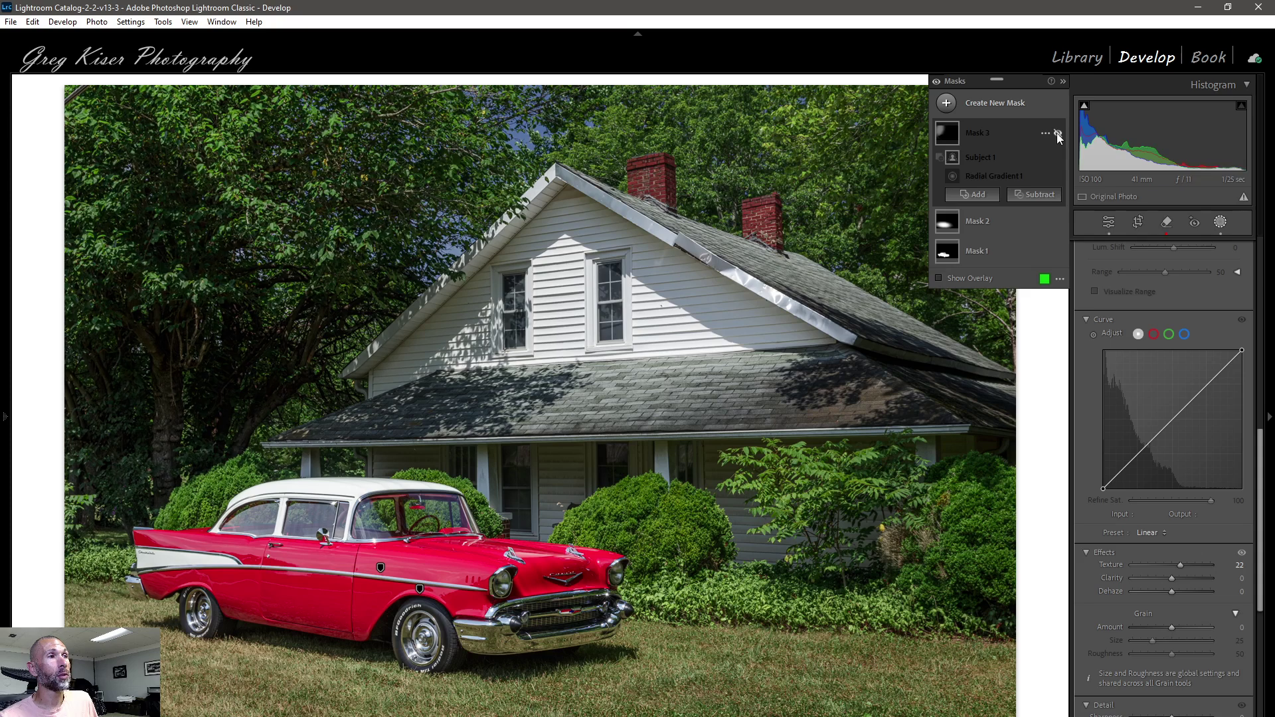
pyautogui.click(1057, 133)
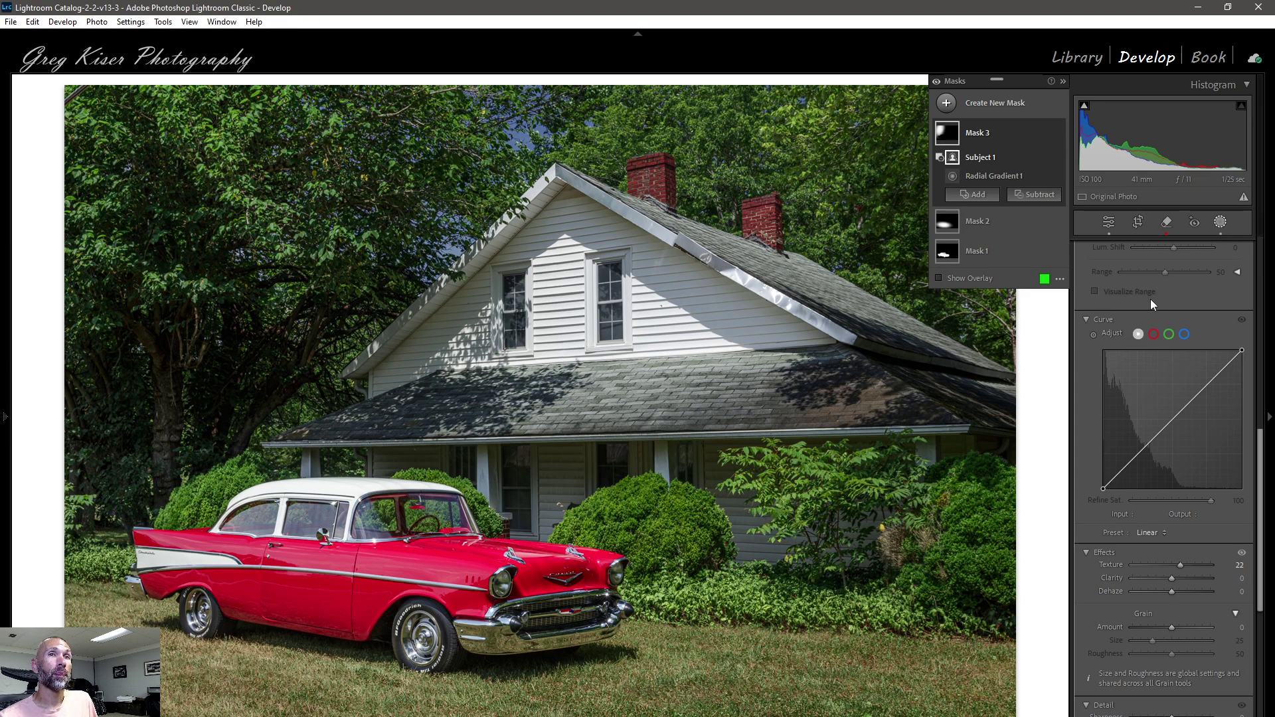
# - Lift the trees' shadows by sampling a dark area with the curve's targeted adjustment and raising the curve point at input 30
pyautogui.click(1093, 332)
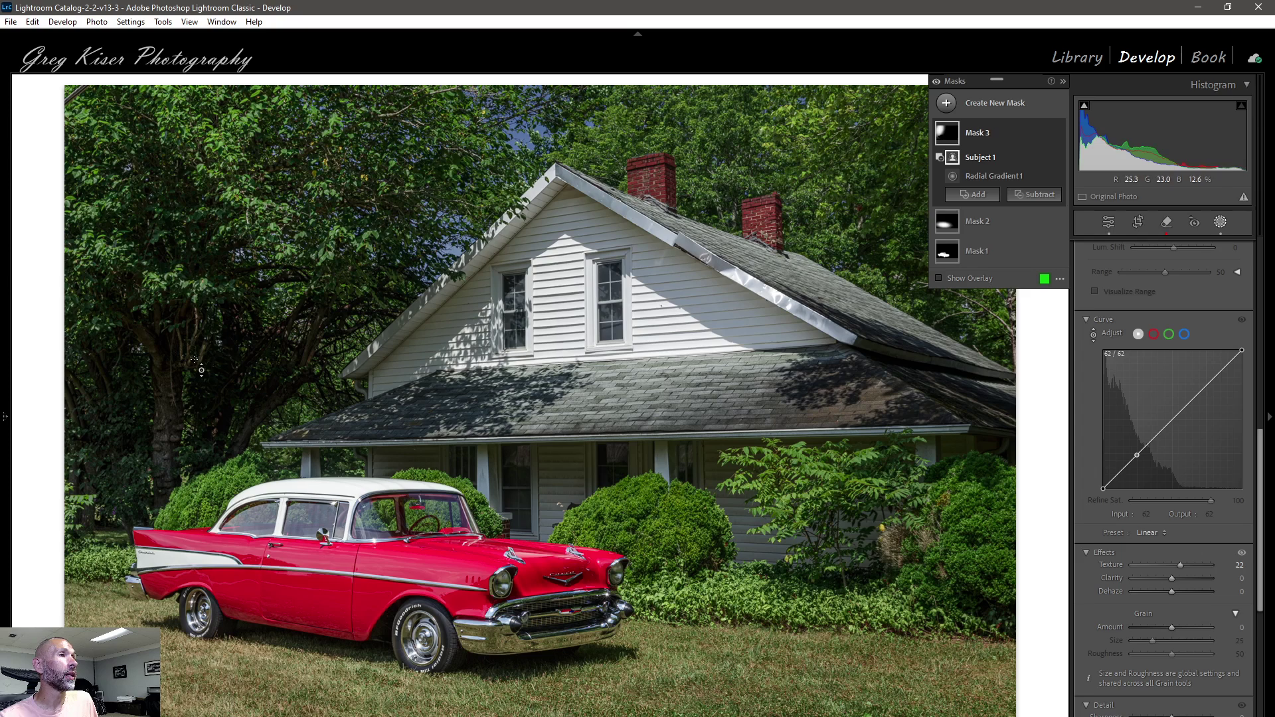
pyautogui.click(157, 362)
pyautogui.press('Up')
pyautogui.press('Up')
pyautogui.press('Up')
pyautogui.press('Up')
pyautogui.press('Up')
pyautogui.press('Up')
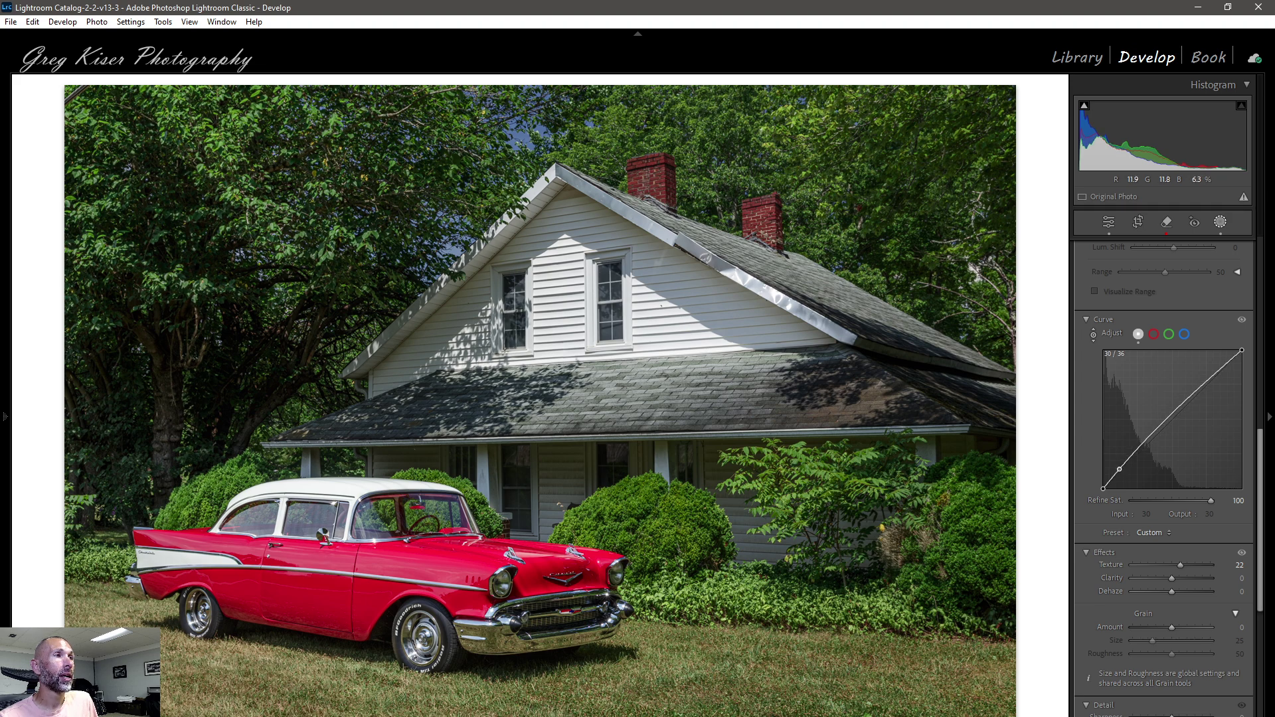
pyautogui.press('Up')
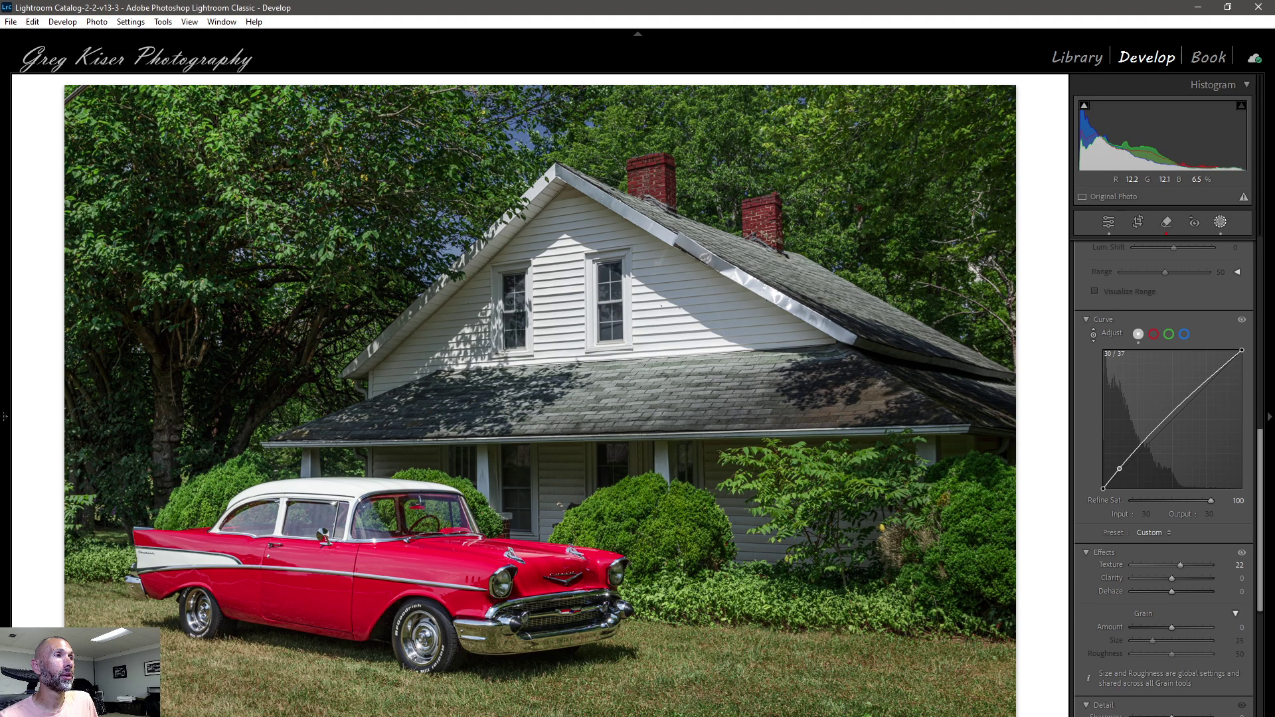
pyautogui.press('Up')
pyautogui.moveTo(1144, 436); pyautogui.dragTo(1144, 434)
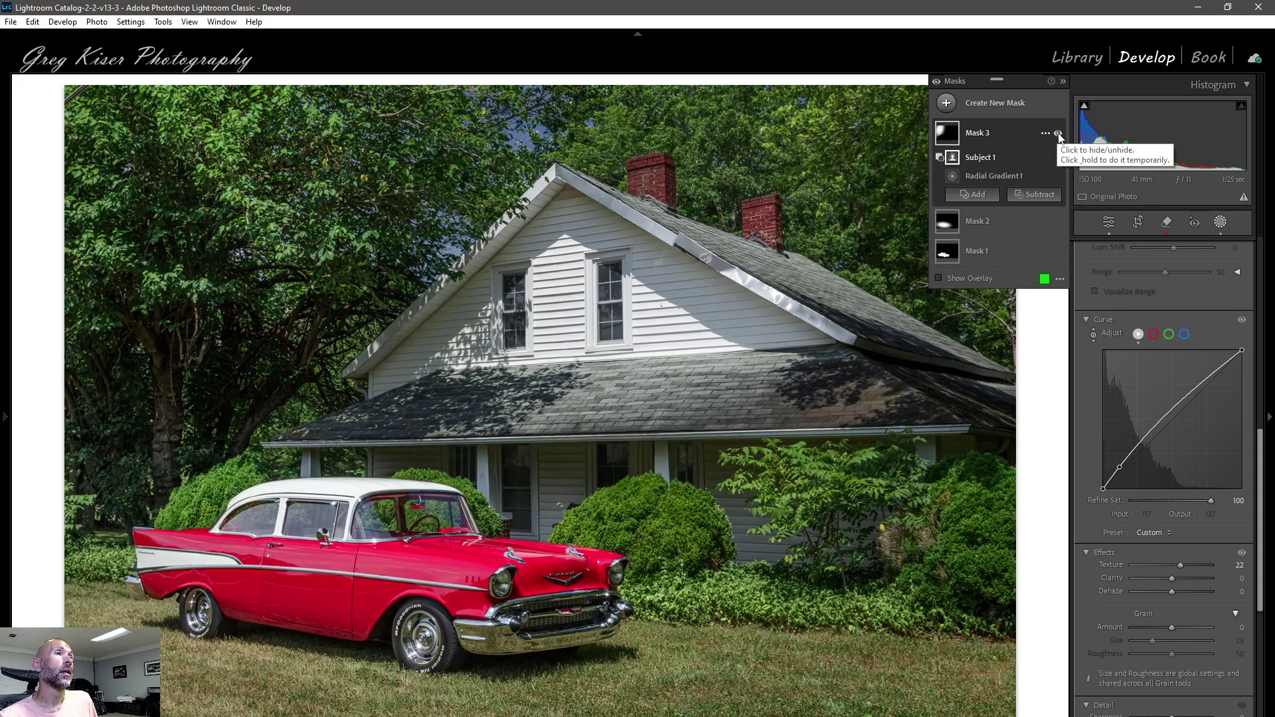
# - Check the curve change on the trees by hiding and reshowing Mask 3
pyautogui.click(1058, 133)
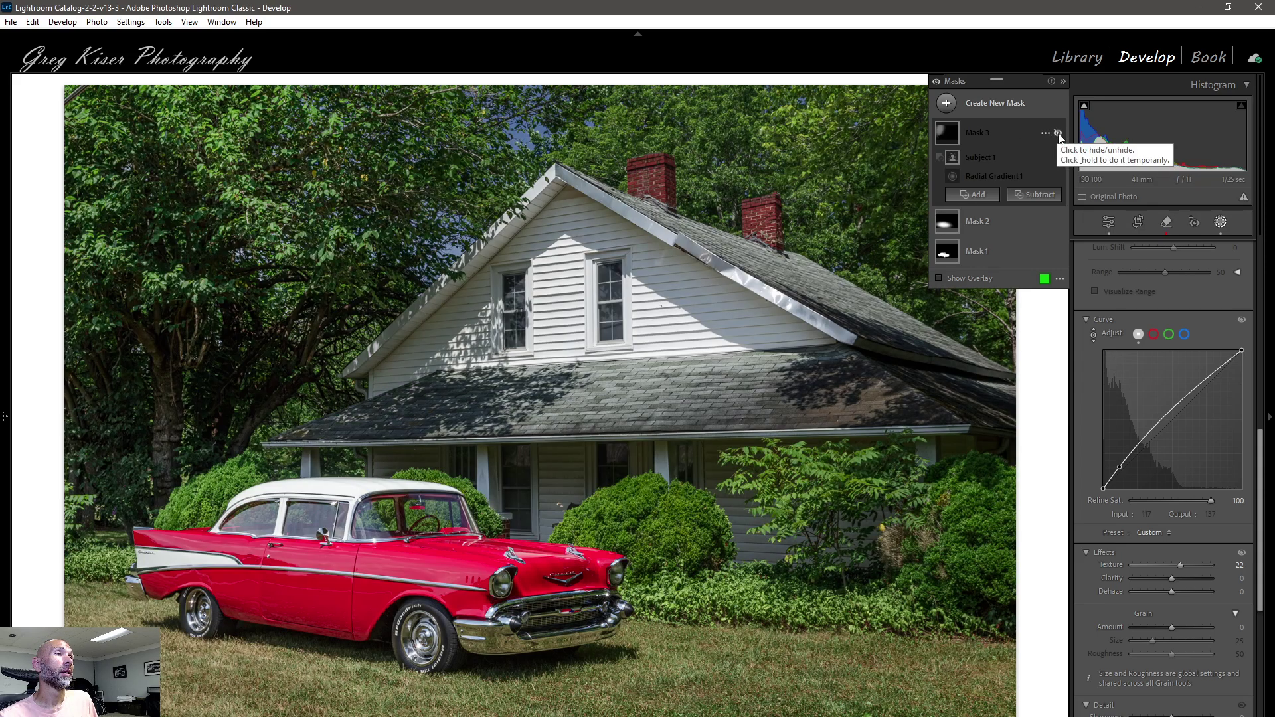
pyautogui.click(1057, 133)
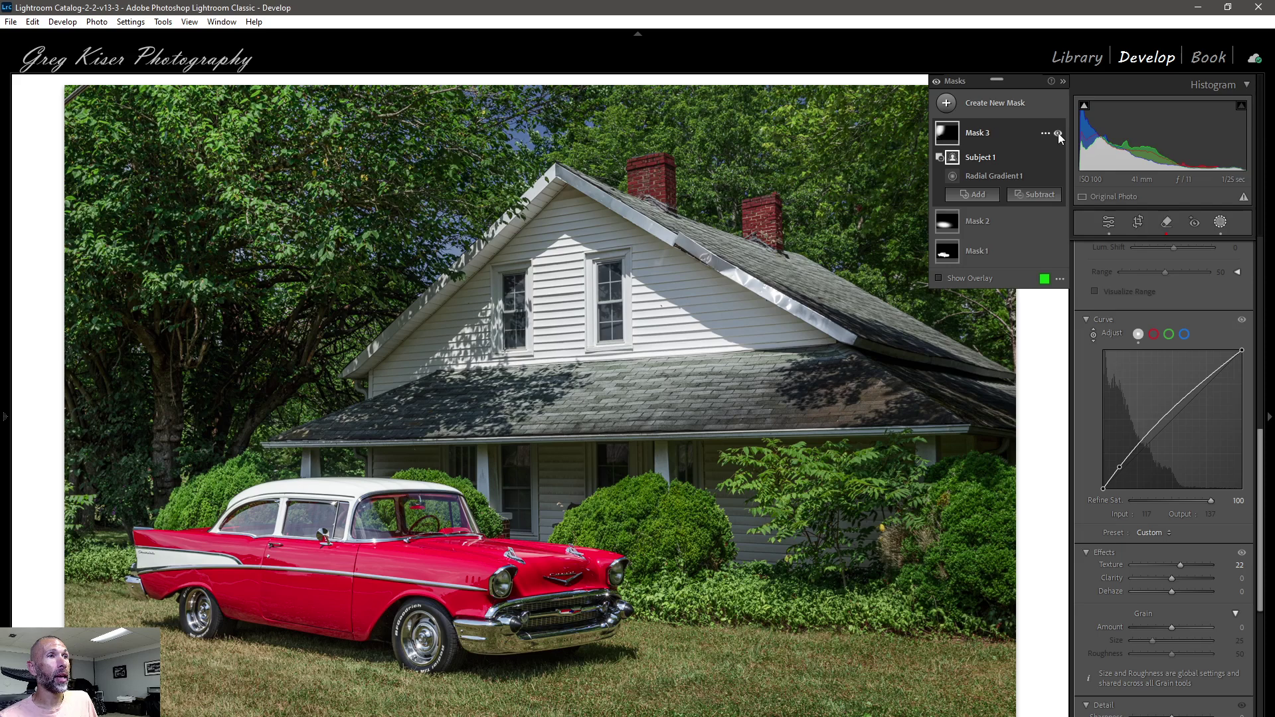
pyautogui.moveTo(624, 269)
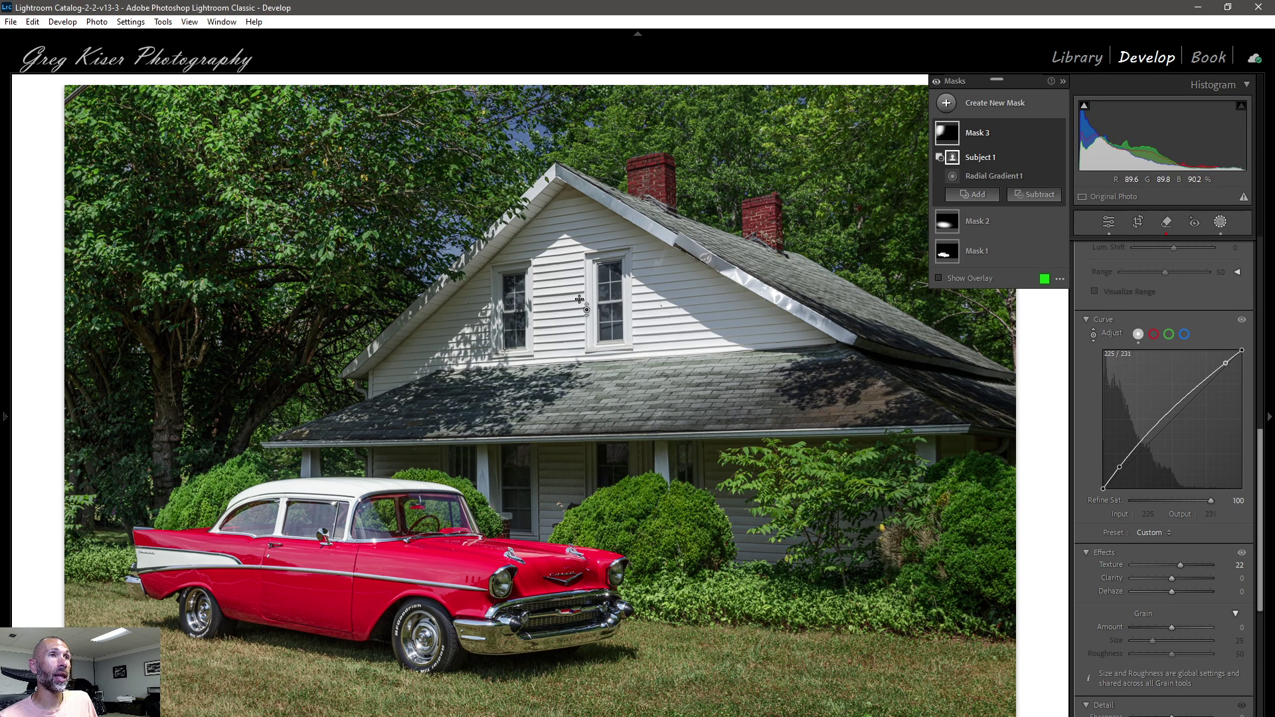
# - Create a new radial gradient mask as a wide oval over the house's gable and roof, shifting it slightly toward the roof's far side
pyautogui.click(1003, 107)
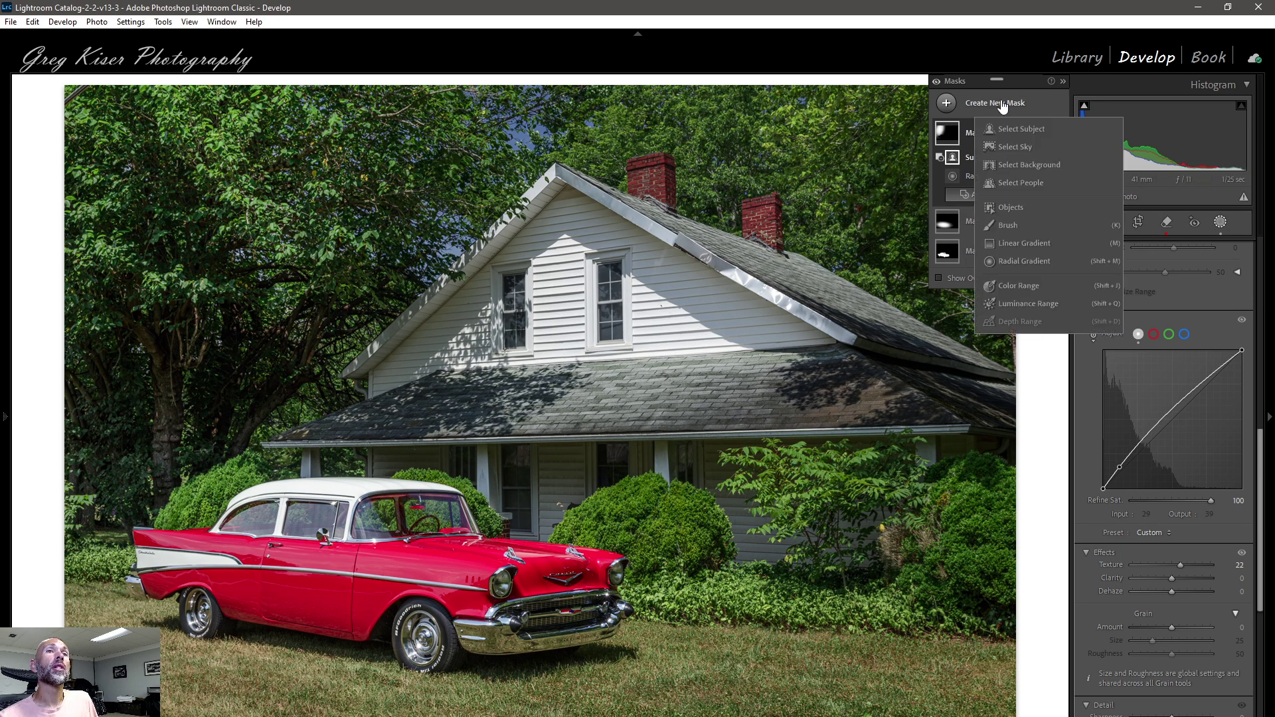
pyautogui.click(1022, 261)
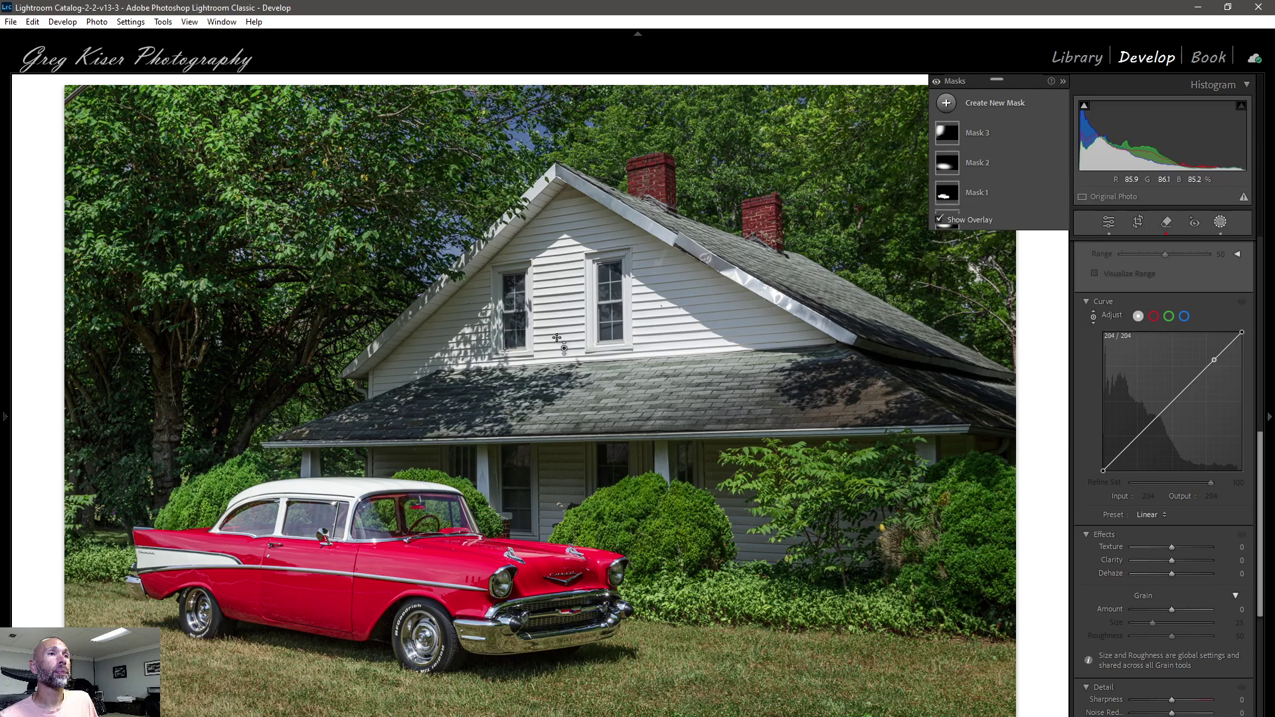
pyautogui.moveTo(554, 332); pyautogui.dragTo(939, 515)
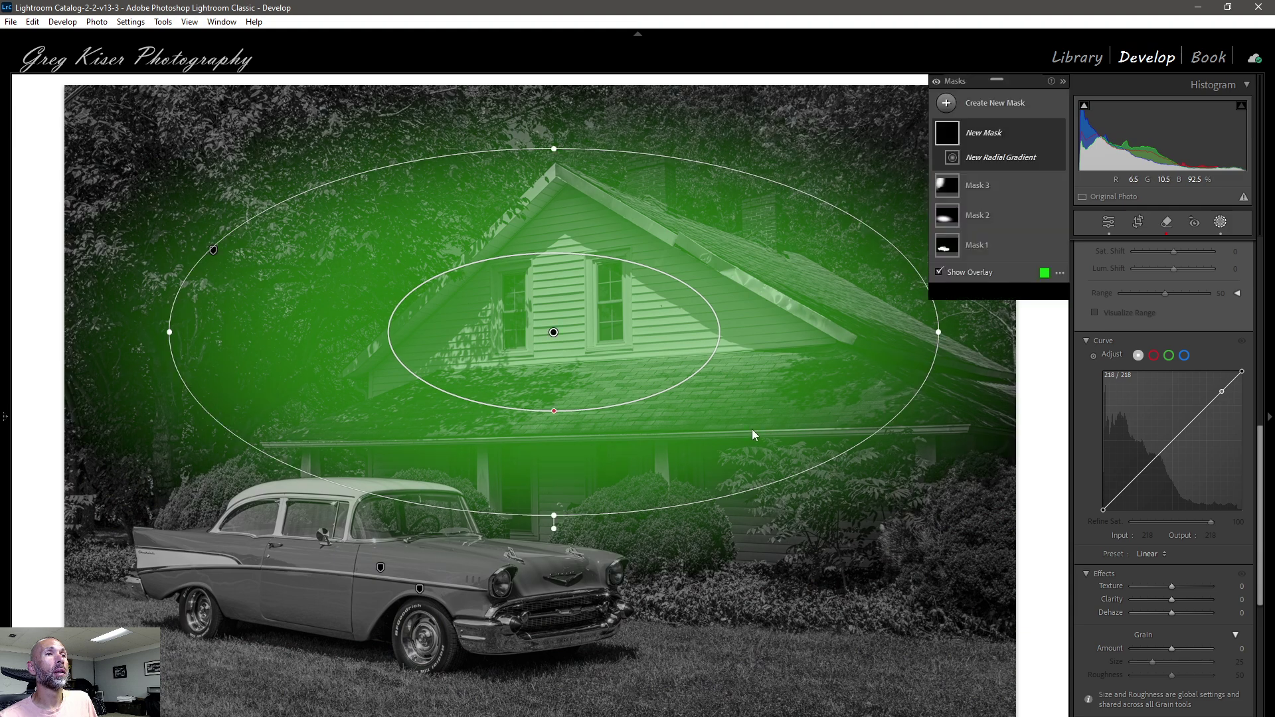
pyautogui.moveTo(723, 412); pyautogui.dragTo(751, 404)
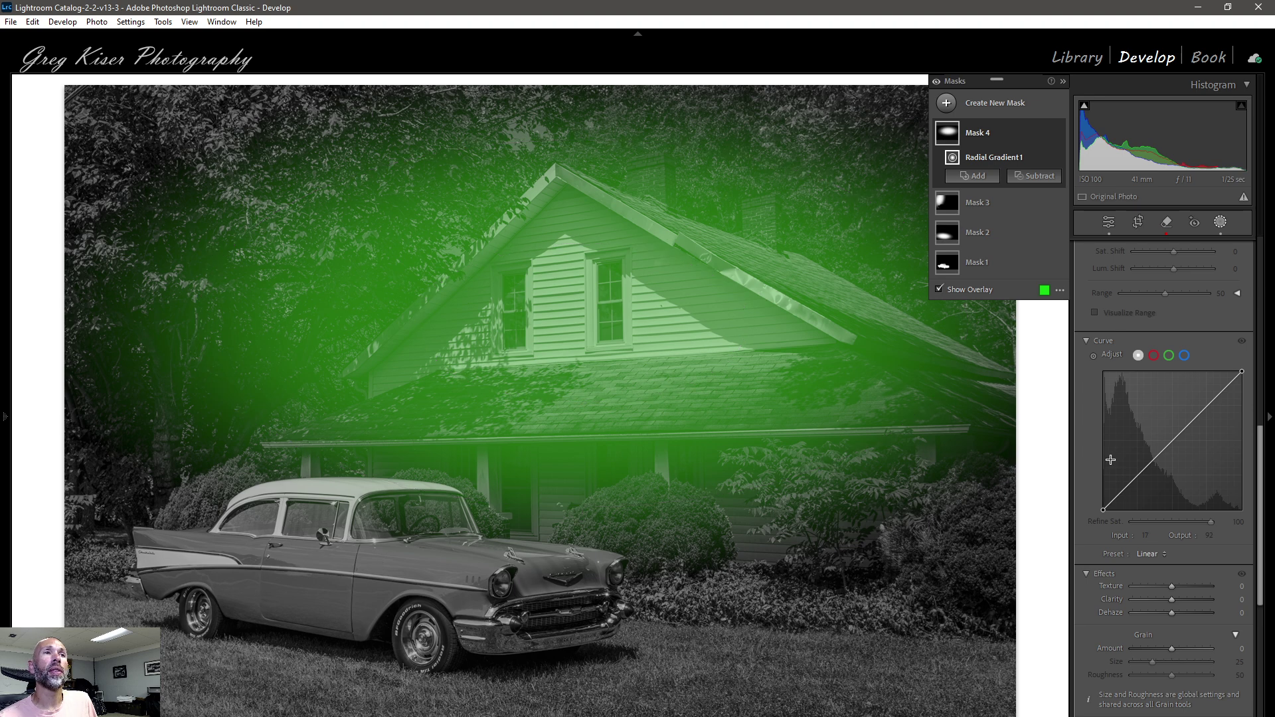
# - Use the curve's targeted adjustment to brighten the white siding and darken the porch roof, lowering the curve point at input 121 to 118
pyautogui.click(1093, 354)
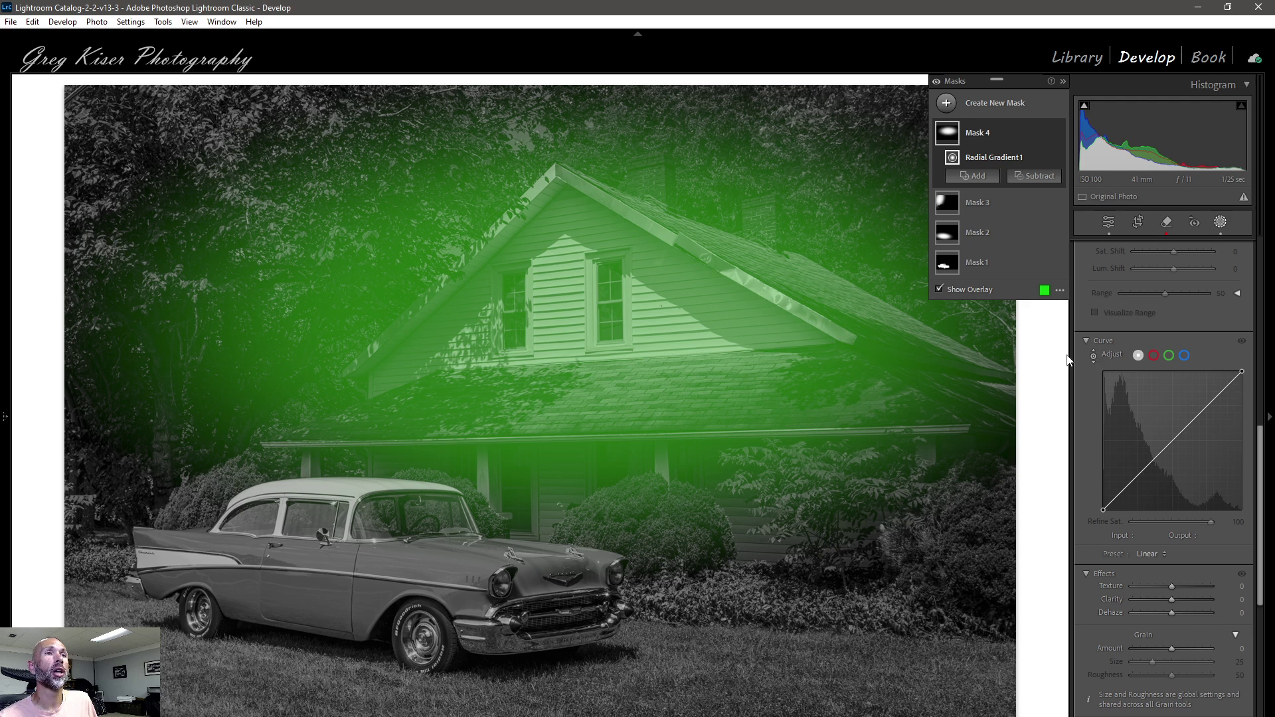
pyautogui.click(627, 319)
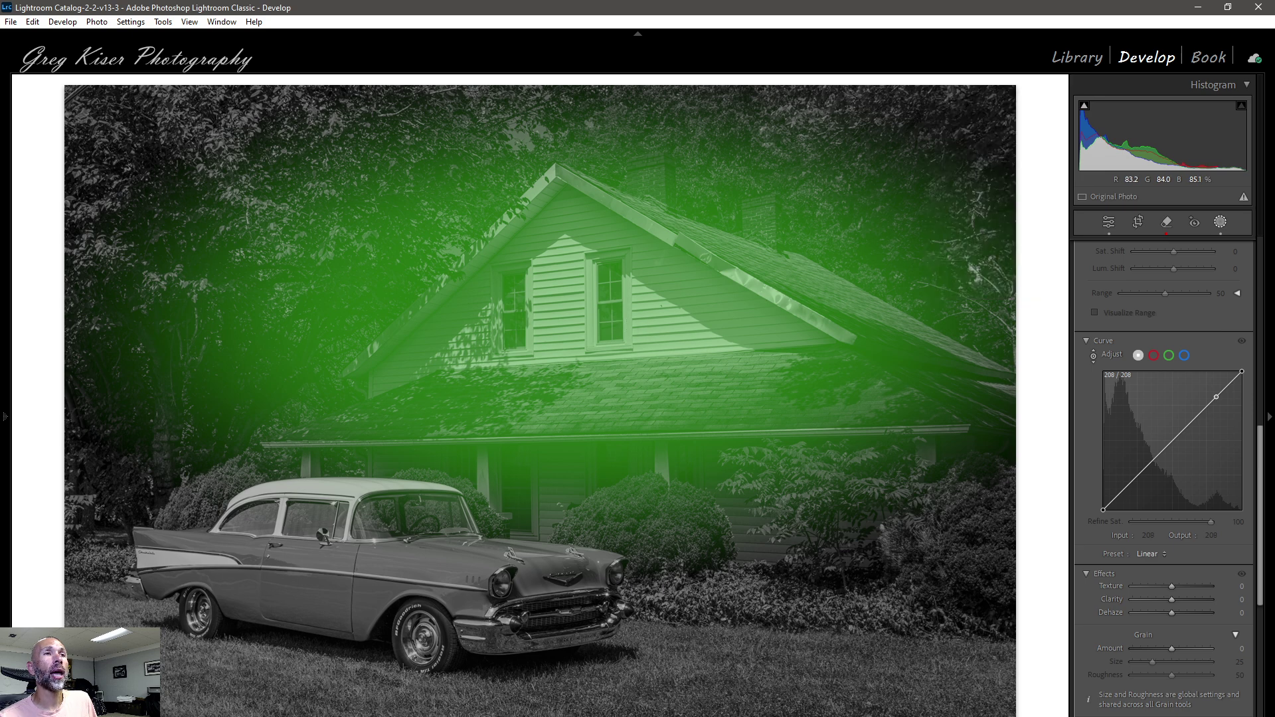
pyautogui.moveTo(627, 319); pyautogui.dragTo(627, 310)
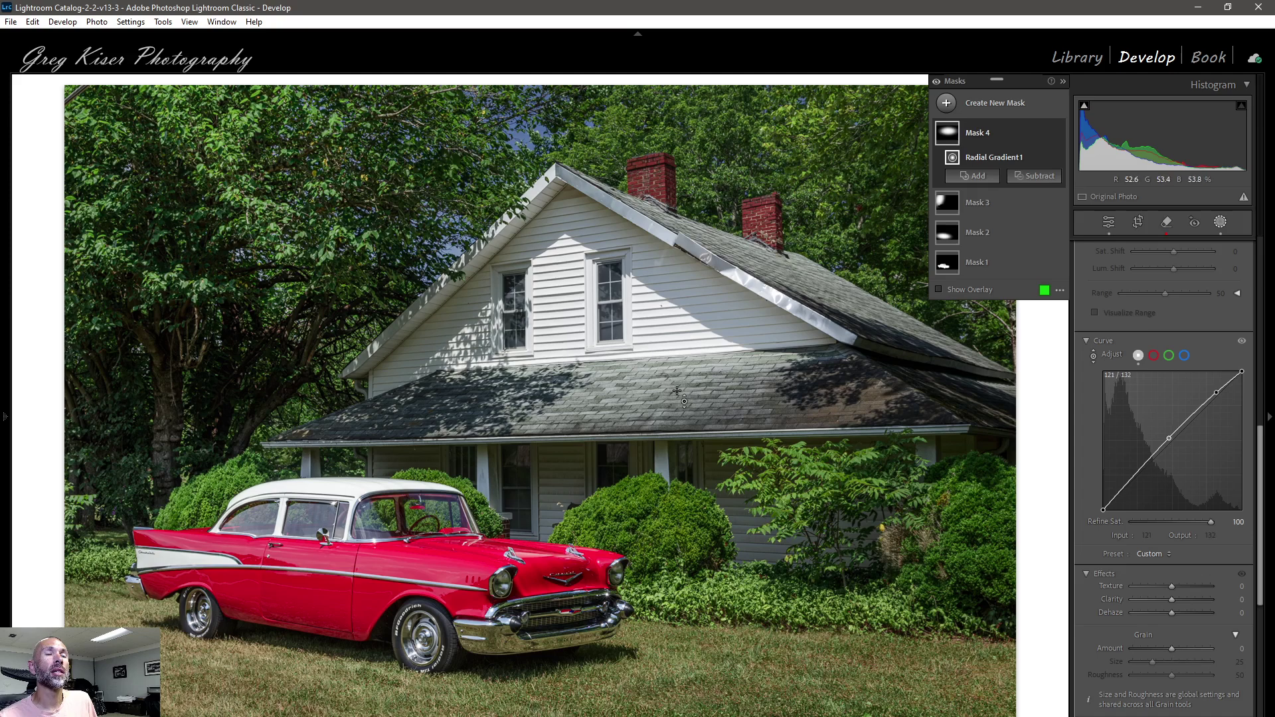
pyautogui.moveTo(677, 391); pyautogui.dragTo(677, 409)
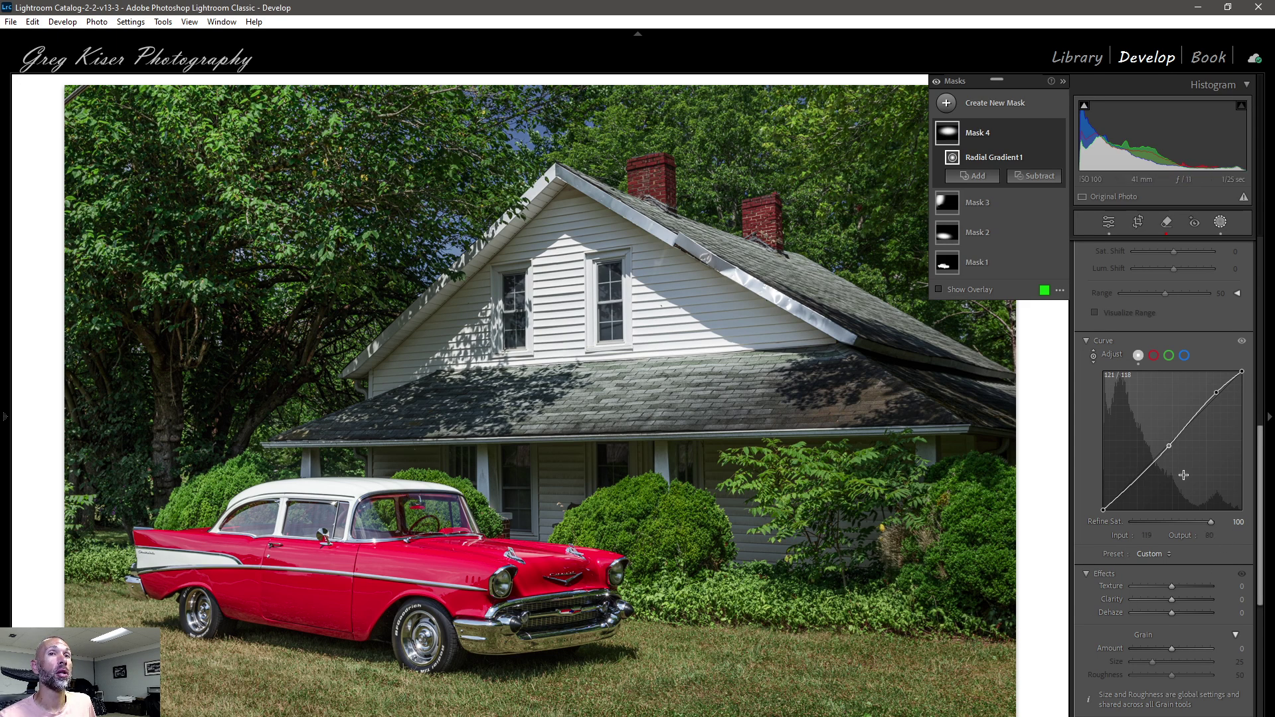
# - Compare the house with Mask 4 hidden and shown
pyautogui.moveTo(1056, 131)
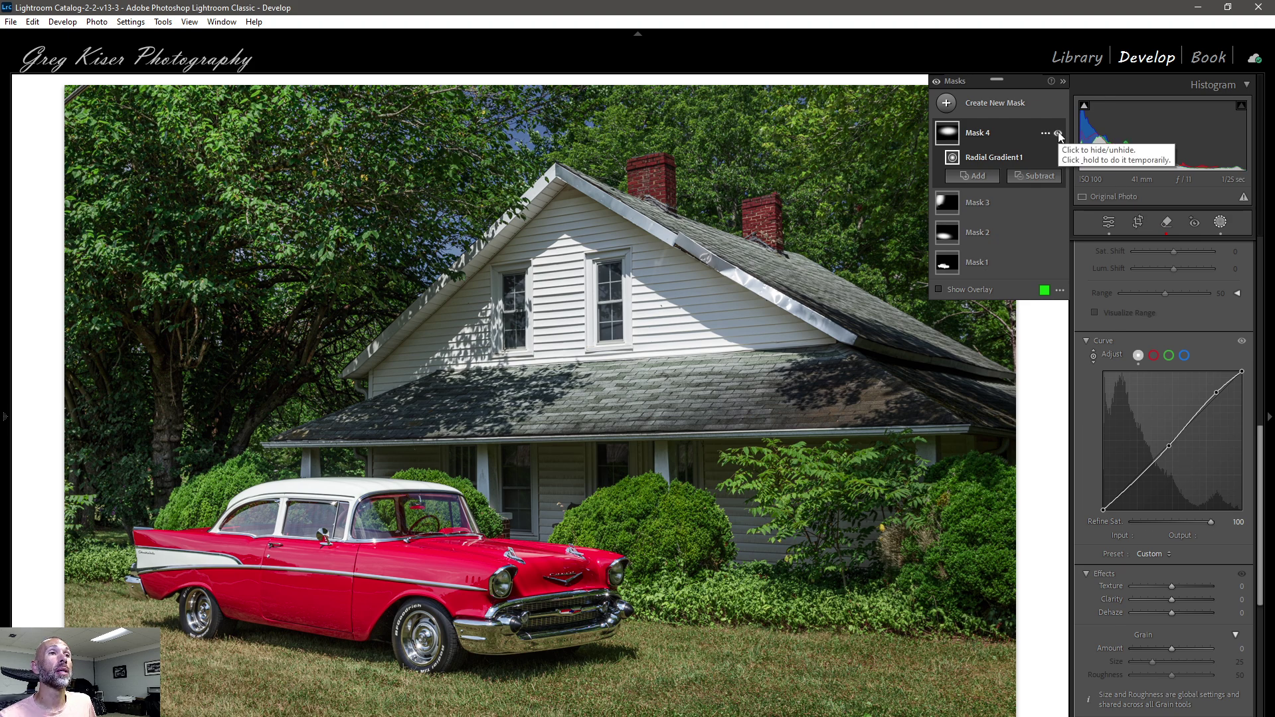
pyautogui.click(1058, 134)
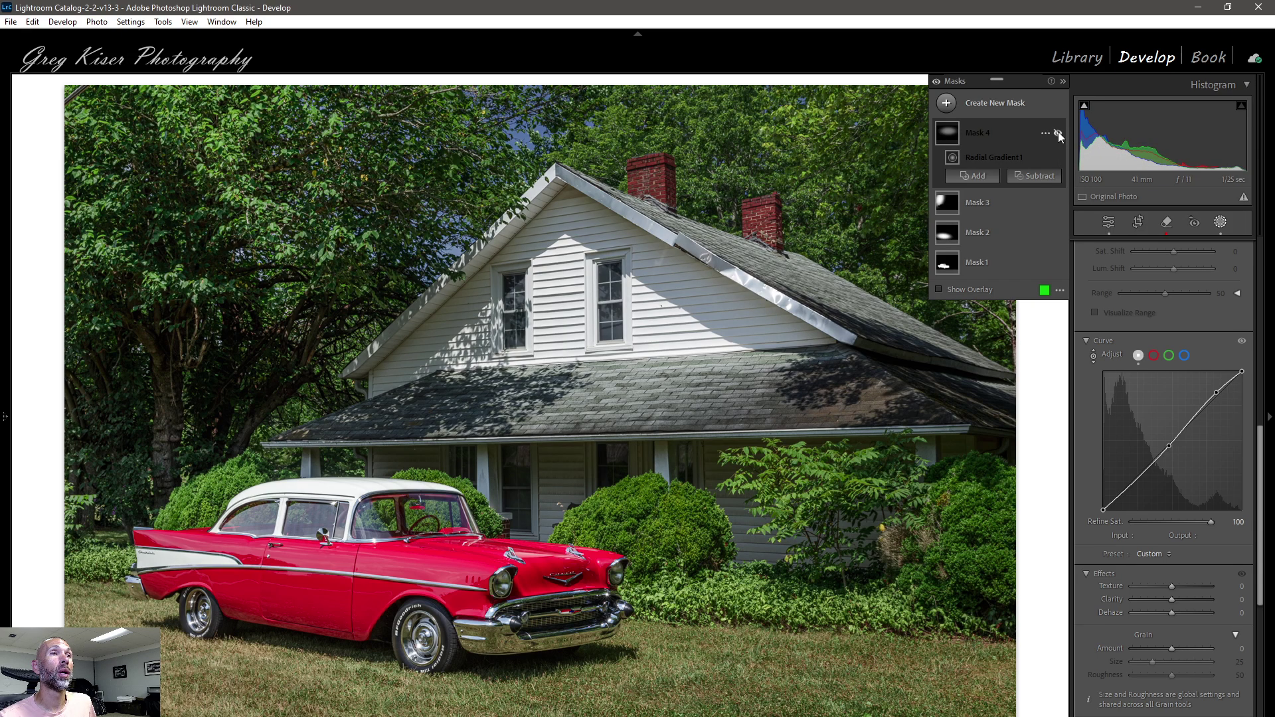
pyautogui.click(1058, 134)
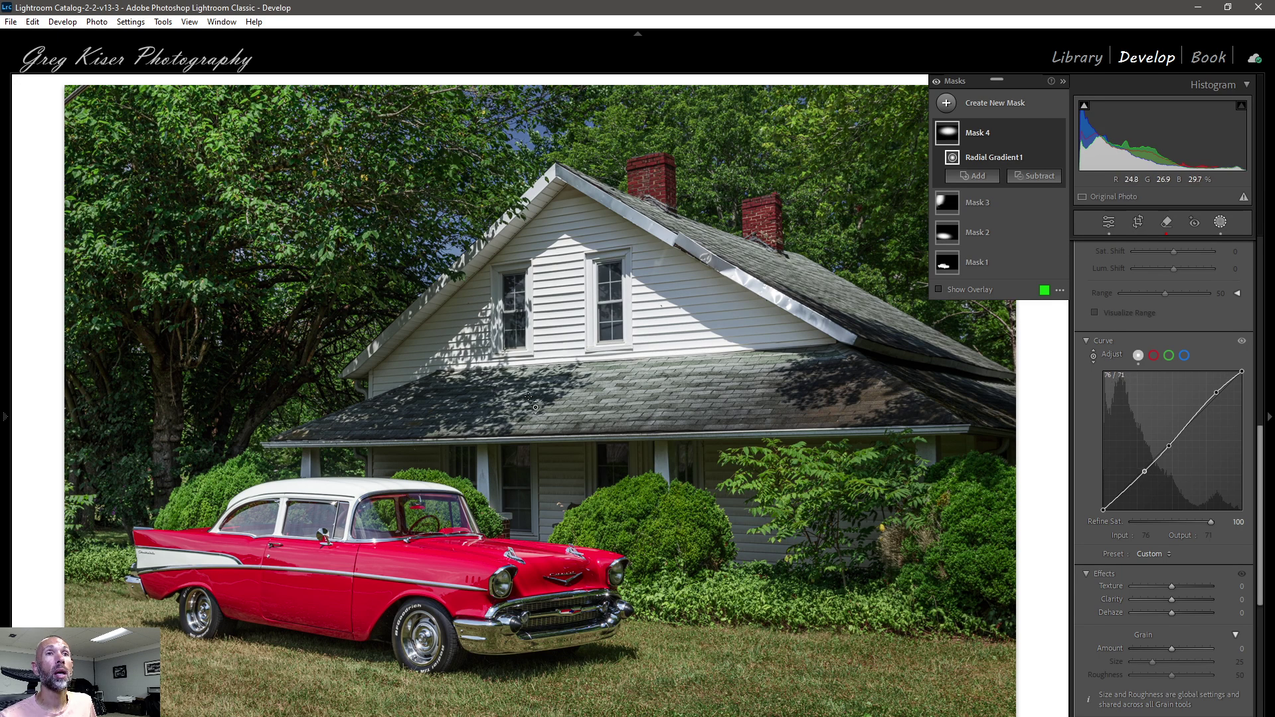
# - Set the contrast of the house's mask to 15 and reduce the radial gradient's feather by enlarging its inner oval
pyautogui.scroll(6, 1184, 481)
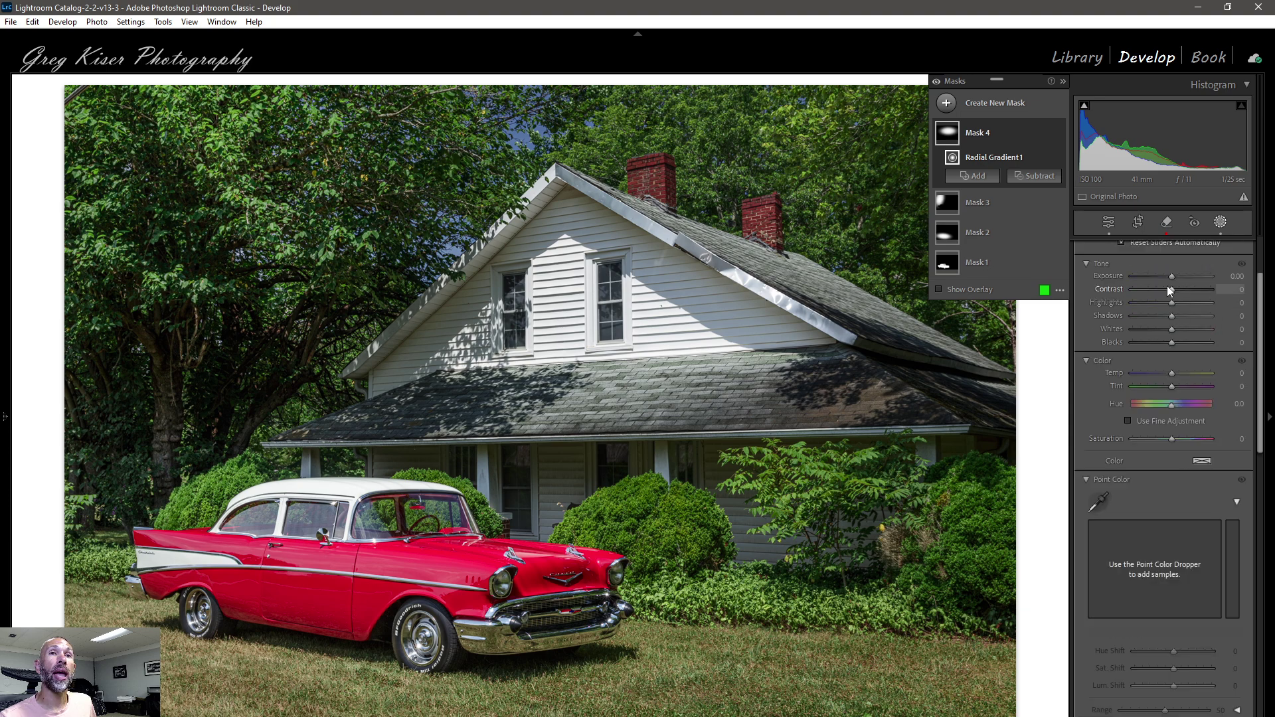
pyautogui.click(1170, 289)
pyautogui.moveTo(1170, 289); pyautogui.dragTo(1173, 288)
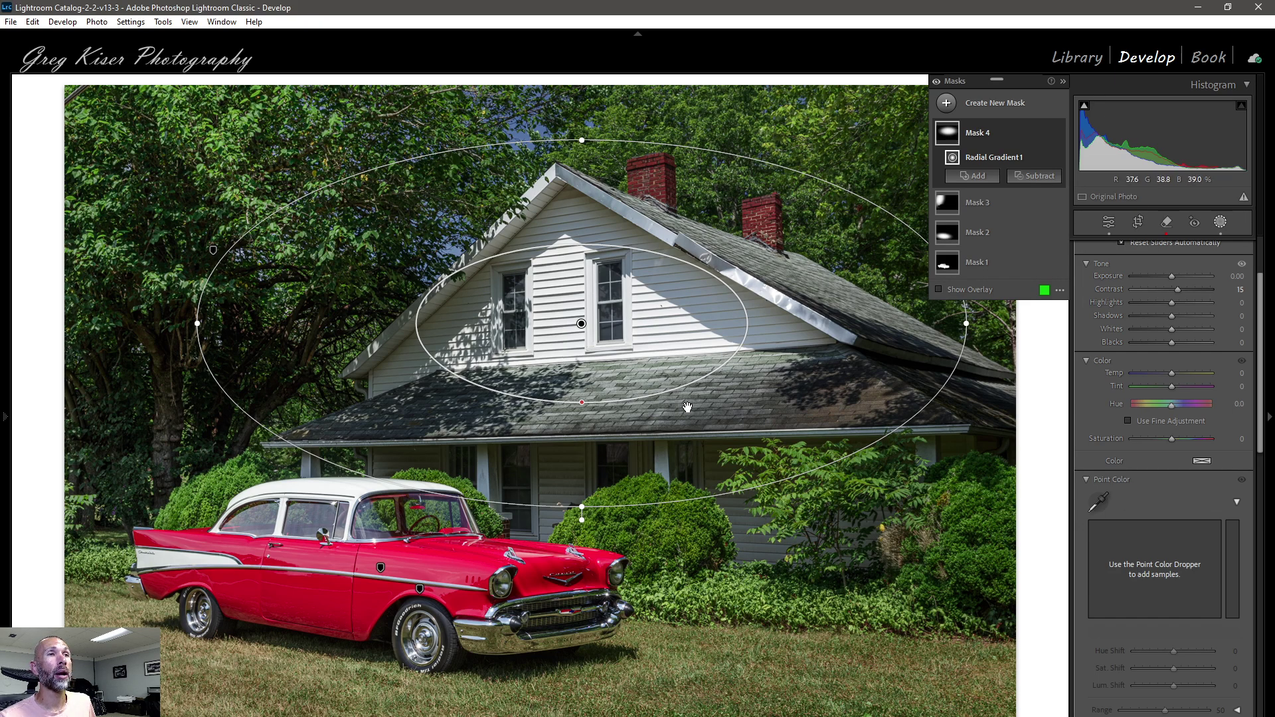
pyautogui.moveTo(581, 402); pyautogui.dragTo(585, 421)
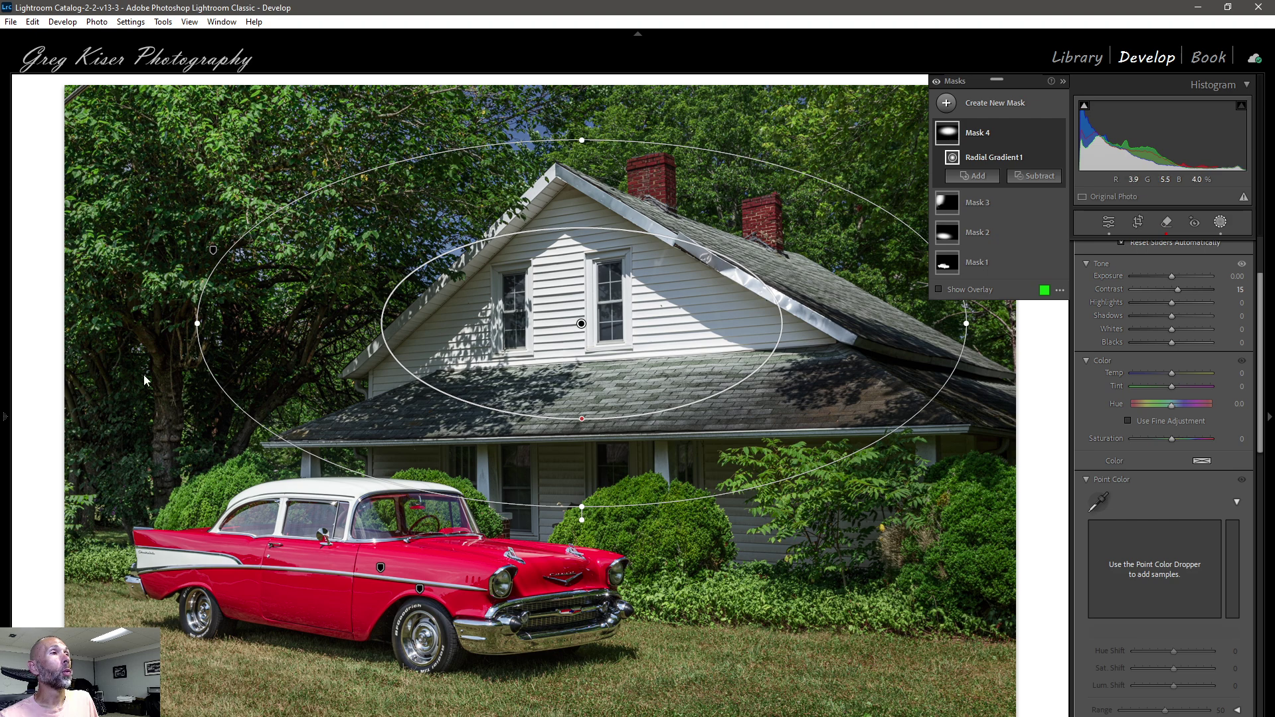
# - Create a new radial gradient mask centred on the car's left headlight in the photo, working at 100% magnification
pyautogui.moveTo(2, 422)
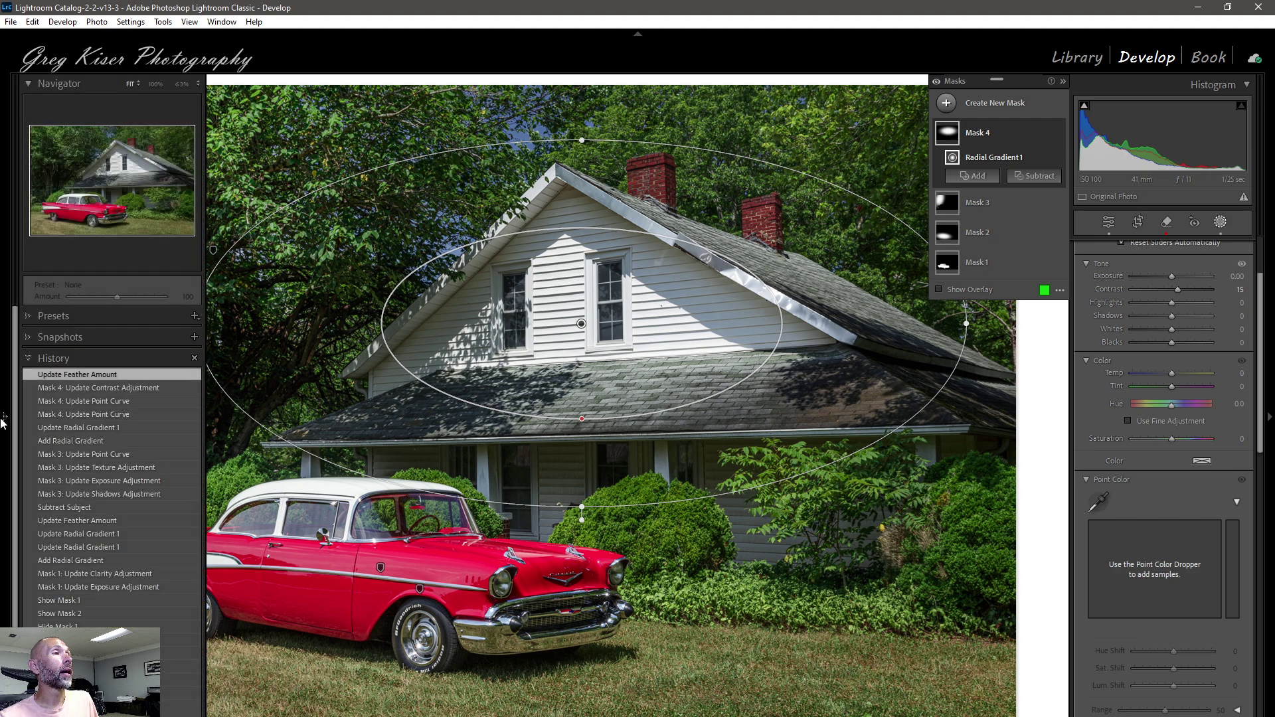
pyautogui.click(156, 85)
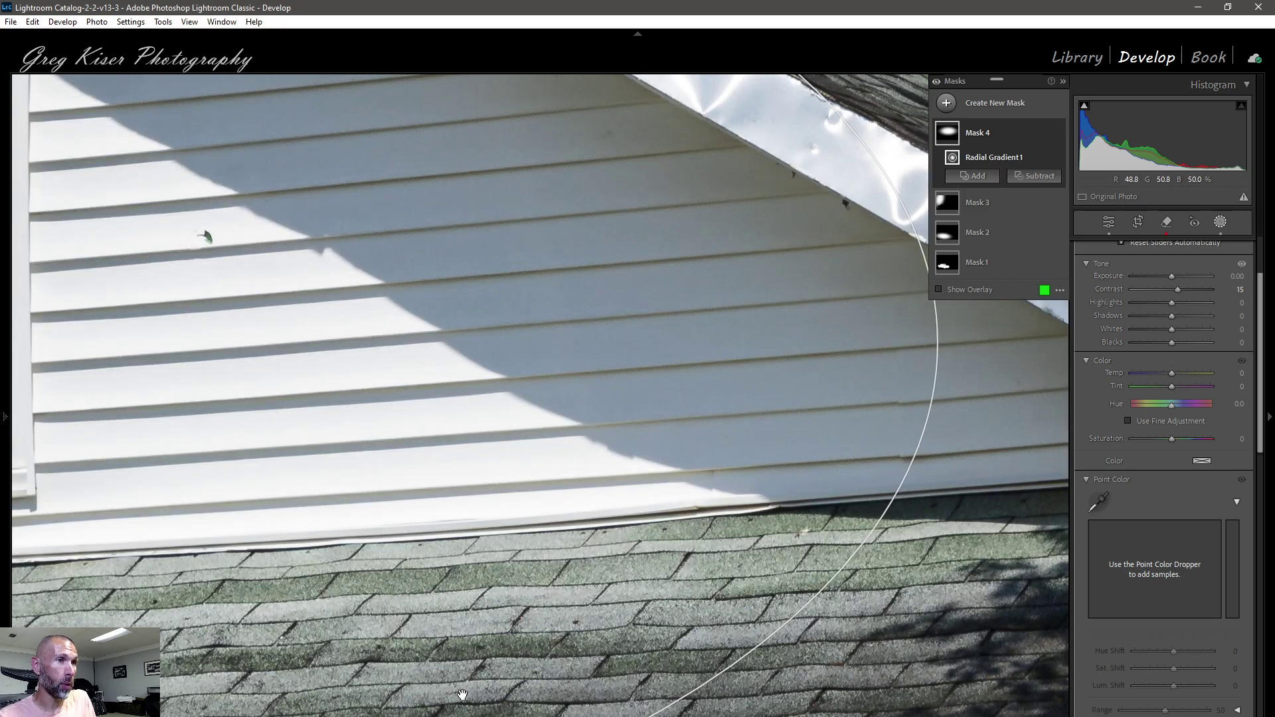
pyautogui.scroll(-10, 451, 705)
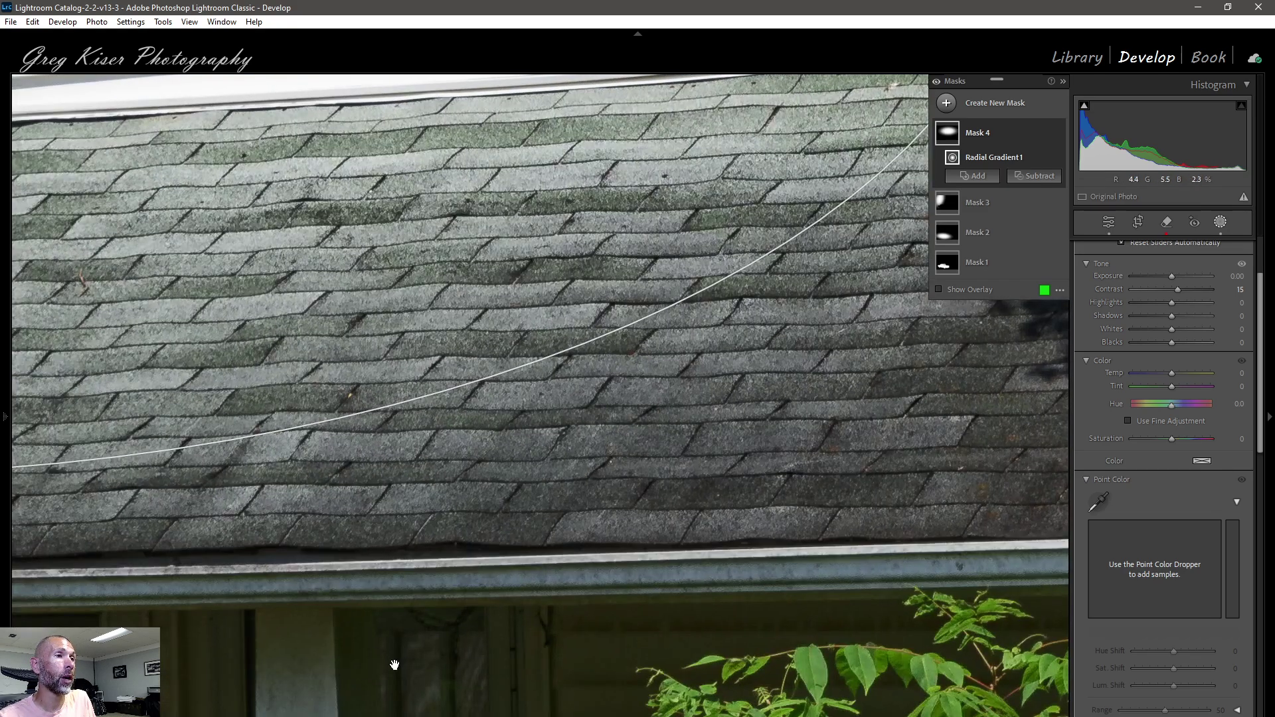
pyautogui.click(395, 664)
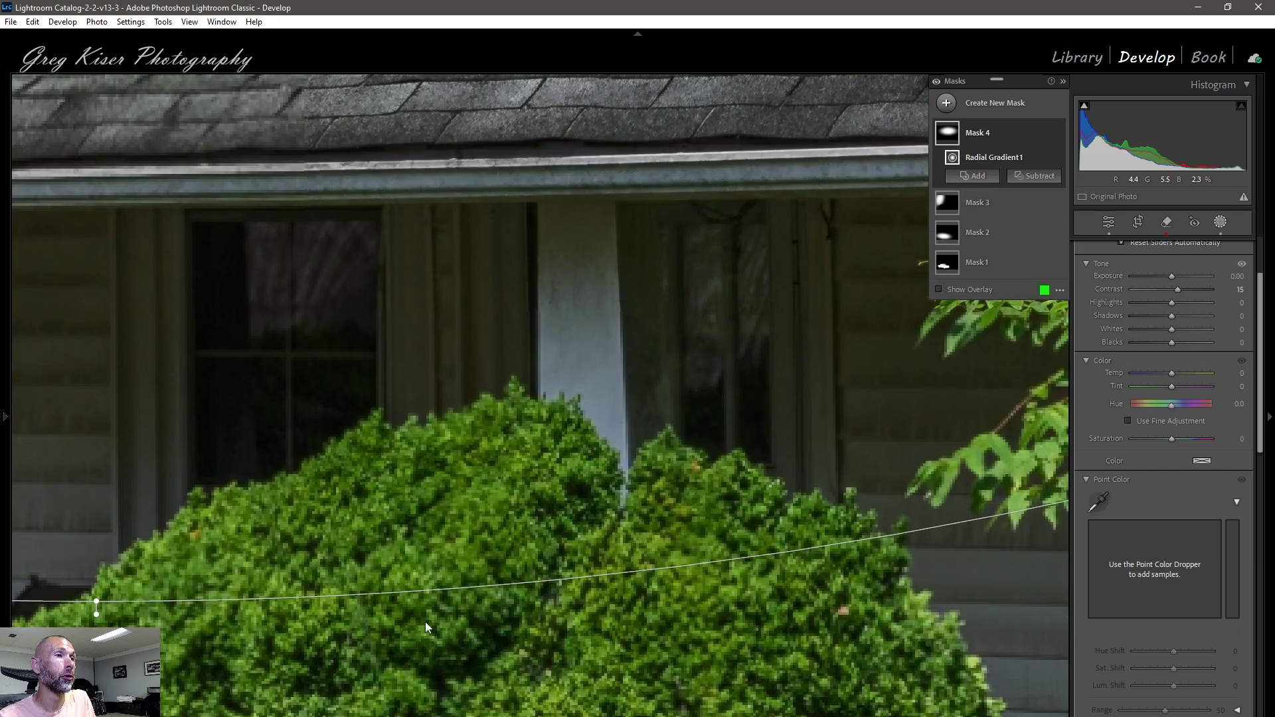
pyautogui.click(607, 266)
pyautogui.moveTo(556, 545); pyautogui.dragTo(842, 364)
pyautogui.moveTo(466, 543); pyautogui.dragTo(514, 500)
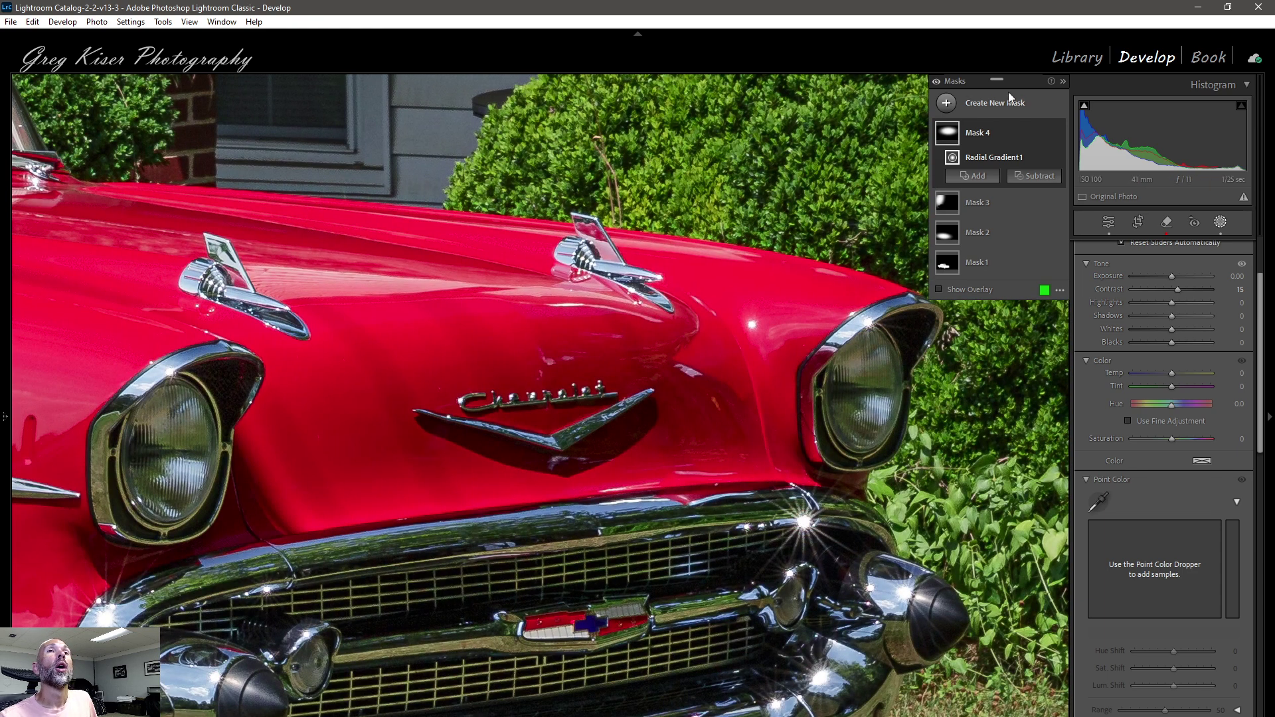
pyautogui.click(992, 106)
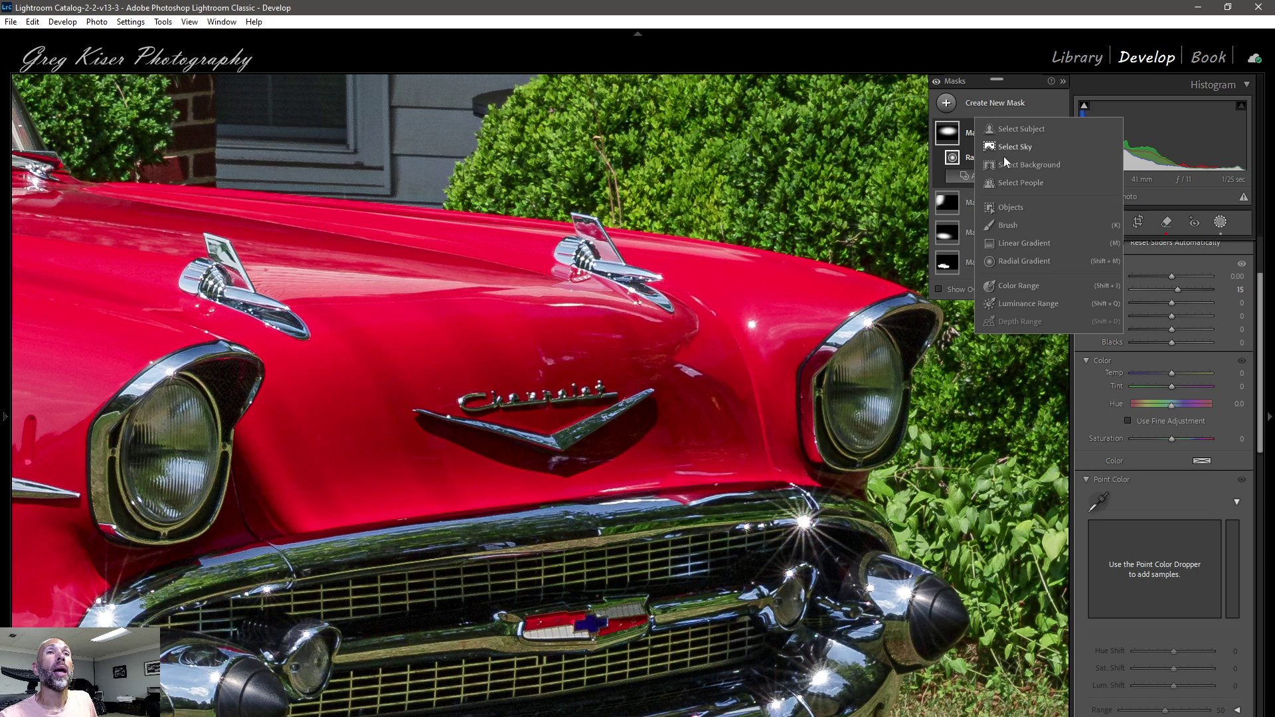
pyautogui.click(1023, 261)
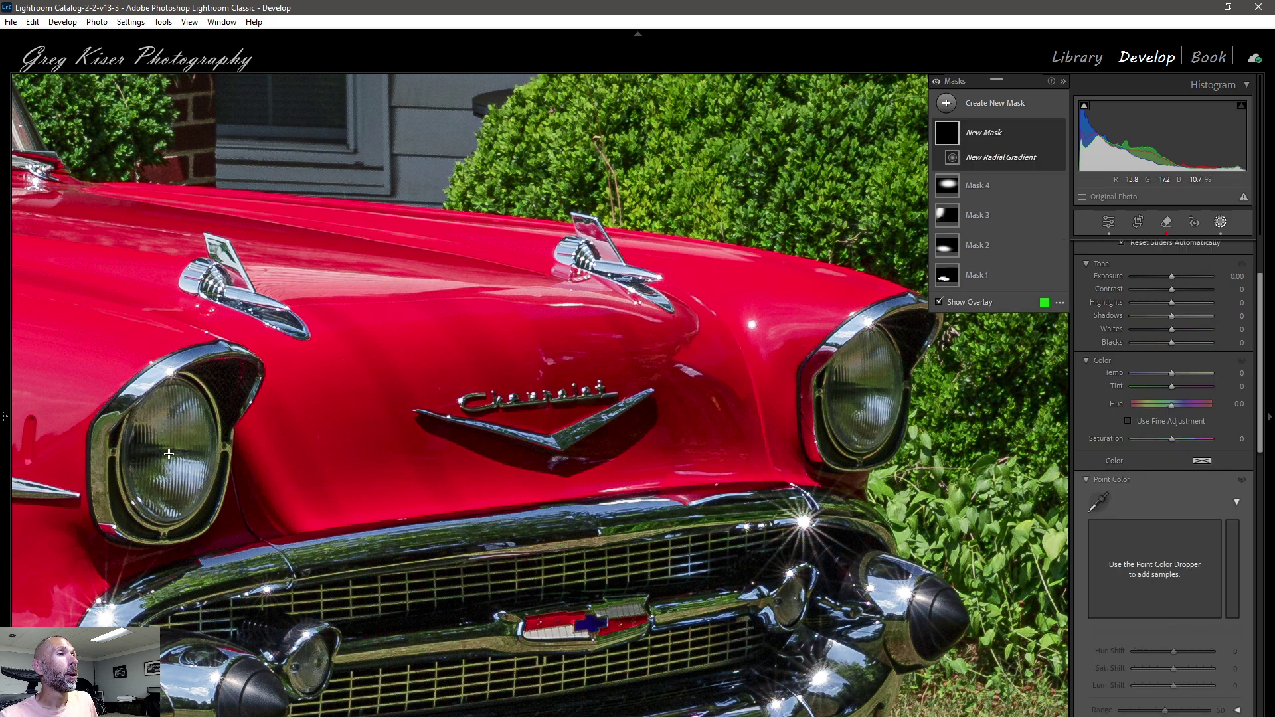
pyautogui.moveTo(167, 455)
pyautogui.mouseDown()
pyautogui.moveTo(218, 529)
pyautogui.moveTo(172, 474)
pyautogui.mouseUp()
# - Rotate the radial gradient to match the tilt of the headlight lens and tighten its feather to 26
pyautogui.moveTo(162, 525); pyautogui.dragTo(201, 508)
pyautogui.moveTo(164, 493); pyautogui.dragTo(162, 512)
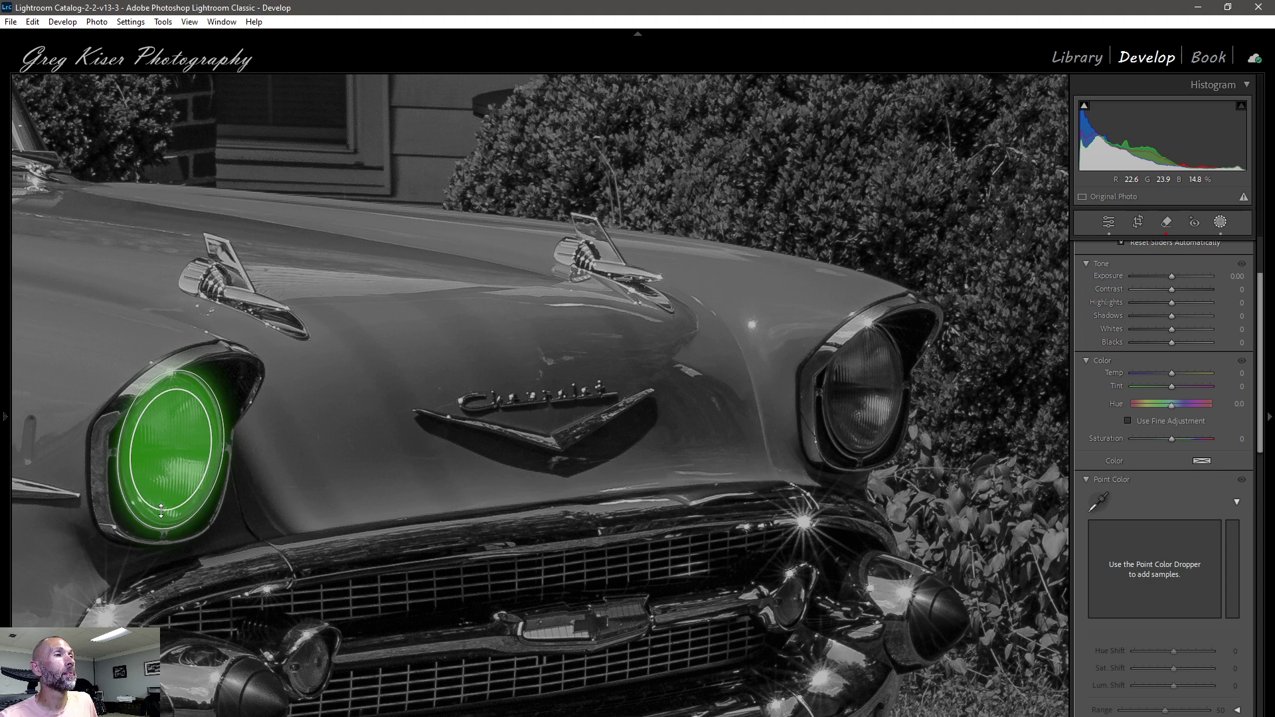
pyautogui.moveTo(162, 510); pyautogui.dragTo(160, 509)
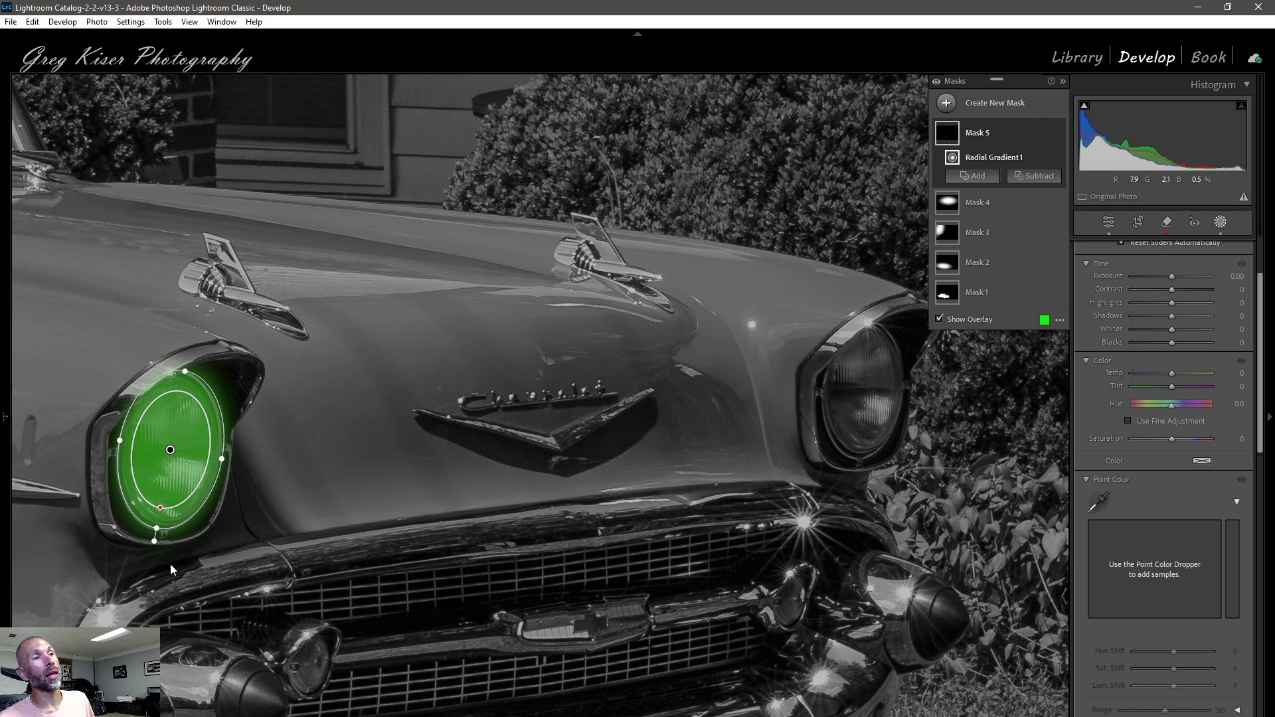
# - Set the headlight mask's exposure to 0.68 and highlights to 24
pyautogui.scroll(2, 1194, 361)
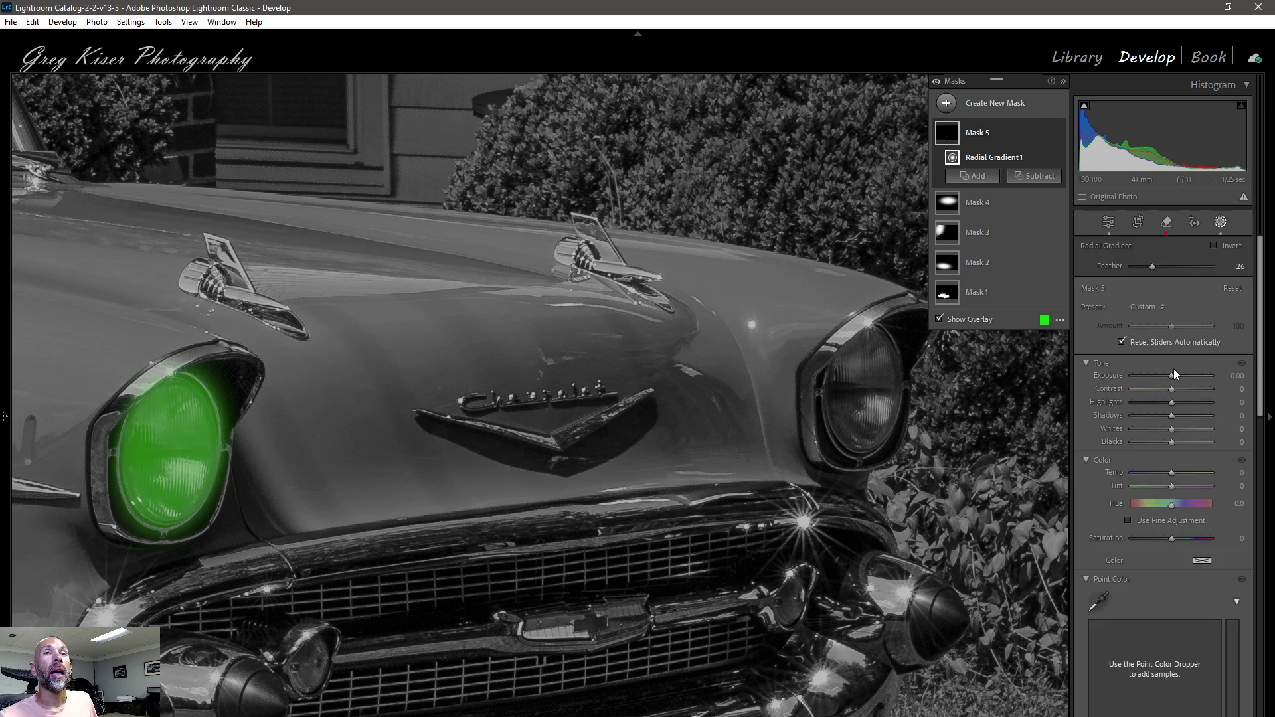
pyautogui.moveTo(1170, 377); pyautogui.dragTo(1173, 377)
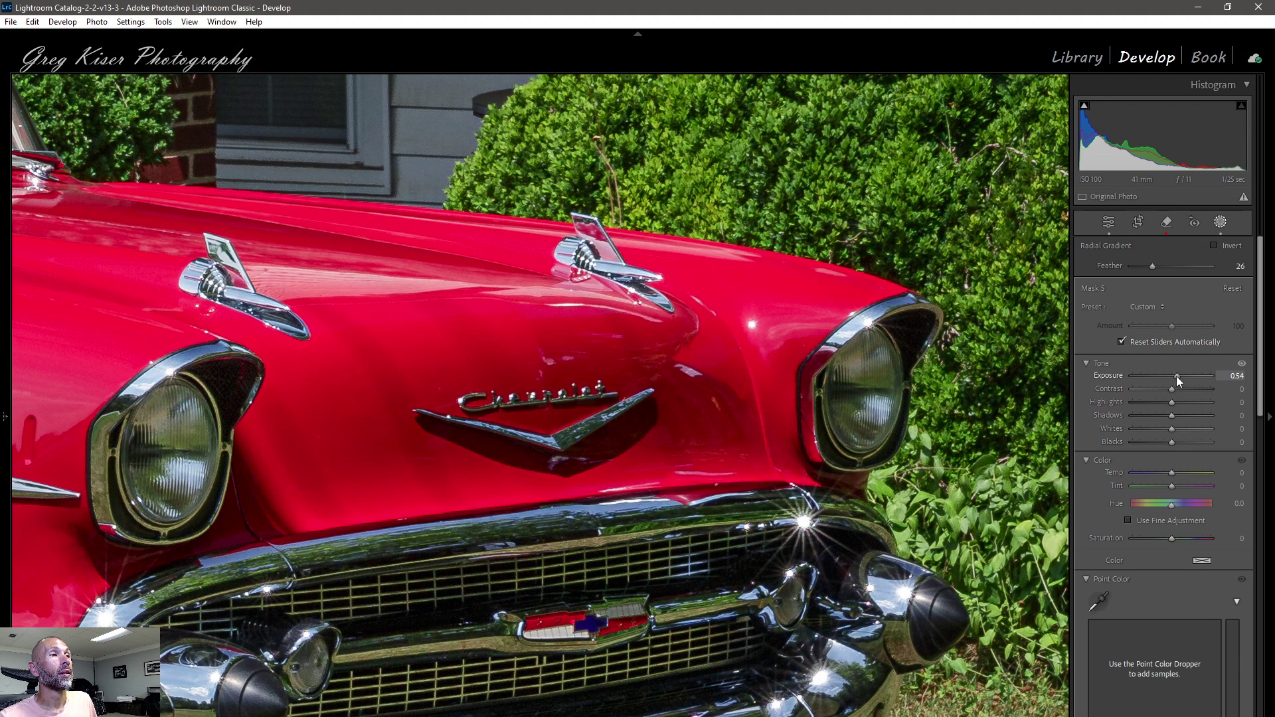
pyautogui.moveTo(1178, 375); pyautogui.dragTo(1173, 401)
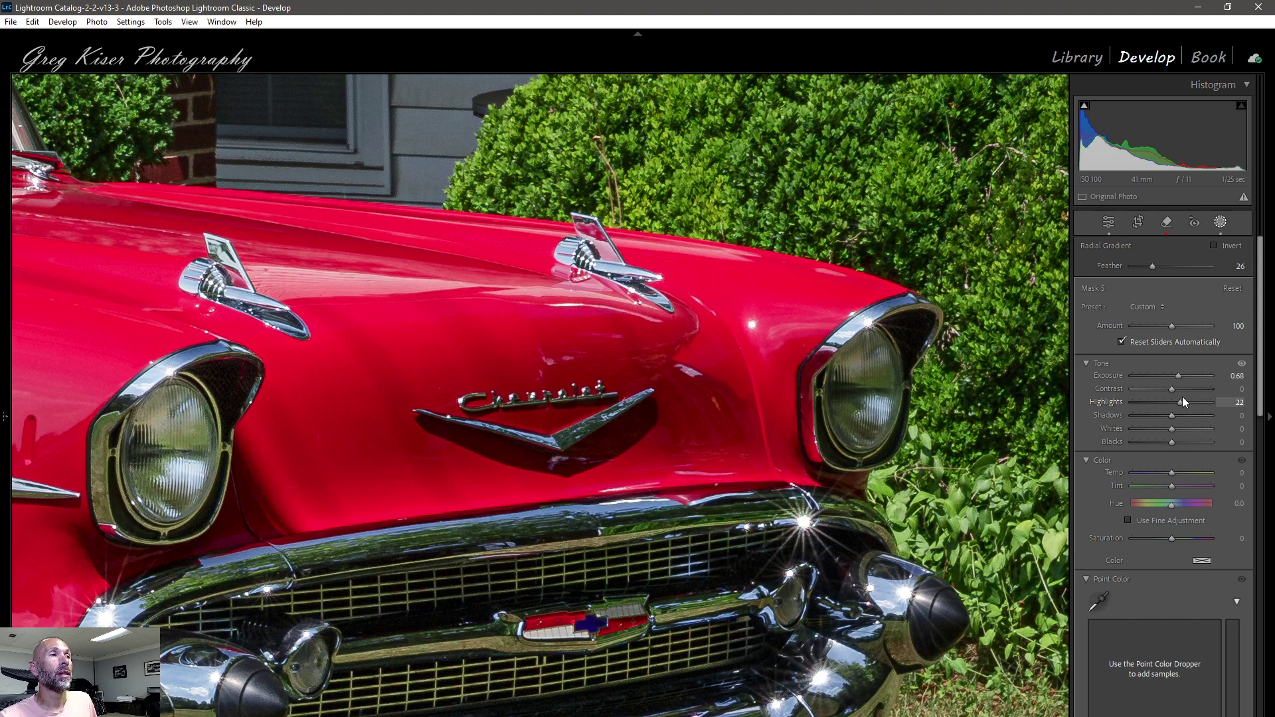
pyautogui.moveTo(1183, 397); pyautogui.dragTo(1182, 398)
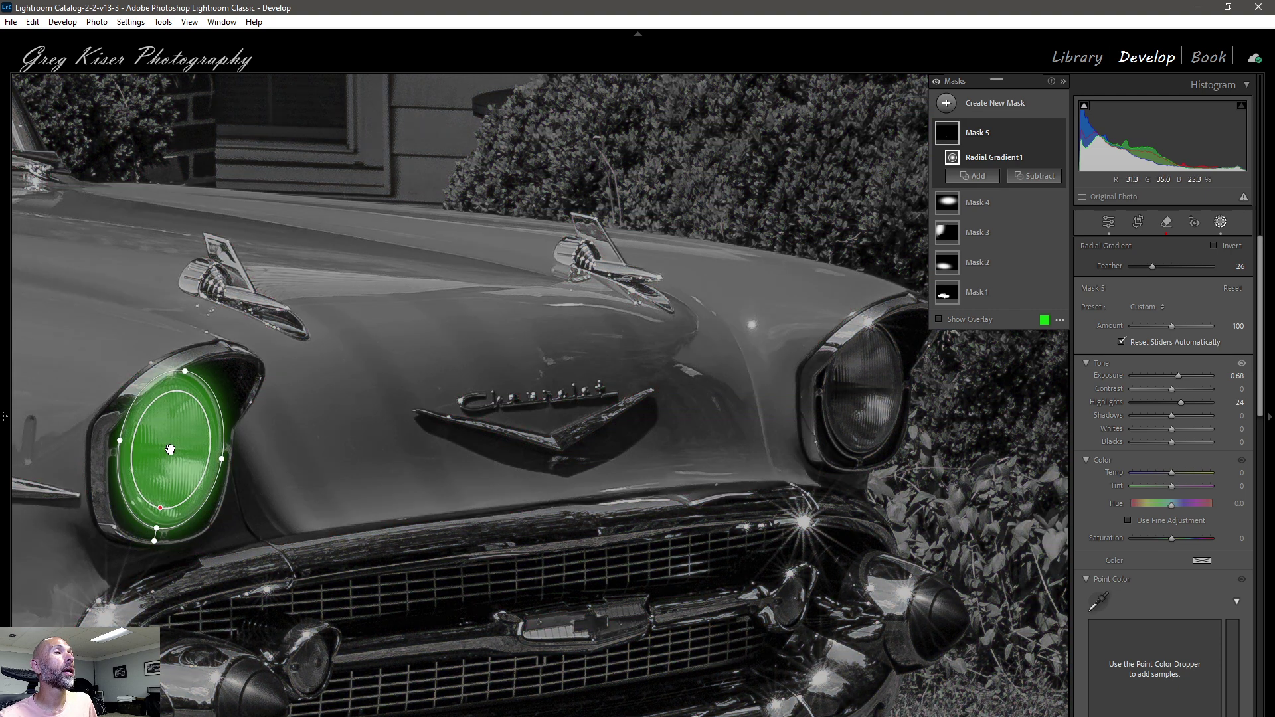
# - Duplicate the headlight's radial gradient within the same mask, move the copy onto the other headlight and shrink it to fit the lens
pyautogui.rightClick(170, 450)
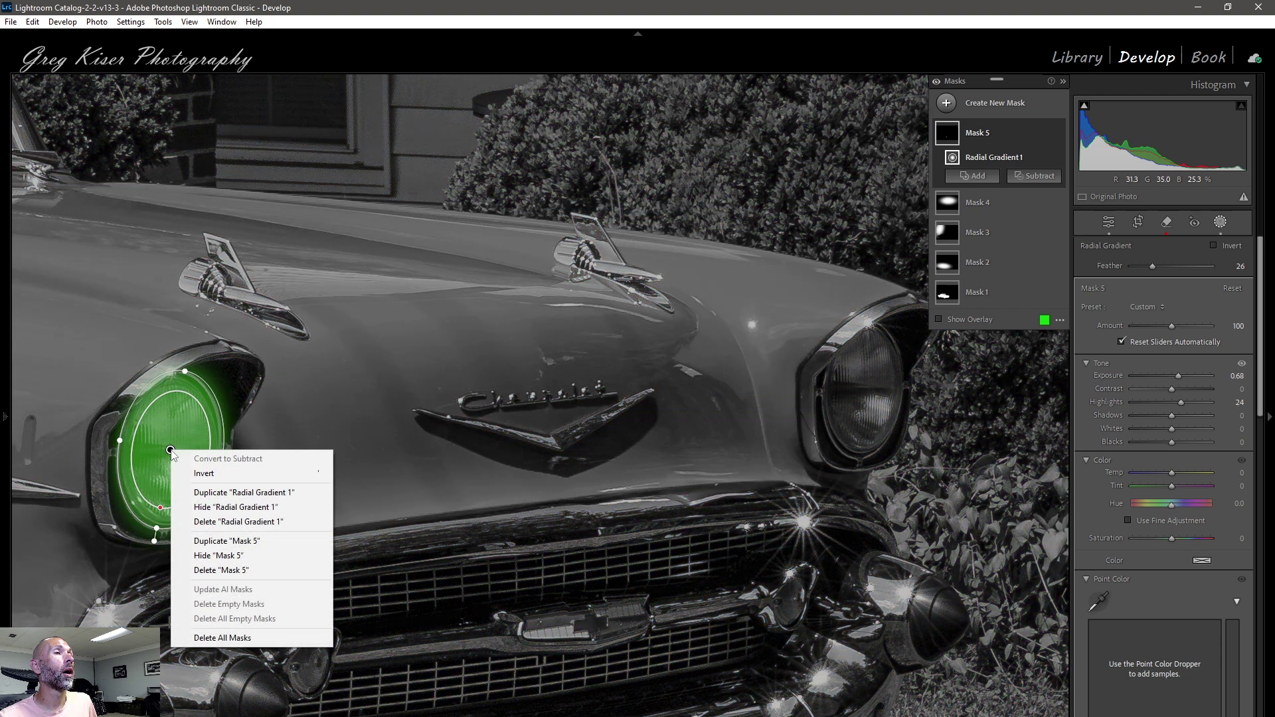
pyautogui.click(222, 493)
pyautogui.moveTo(170, 450); pyautogui.dragTo(230, 490)
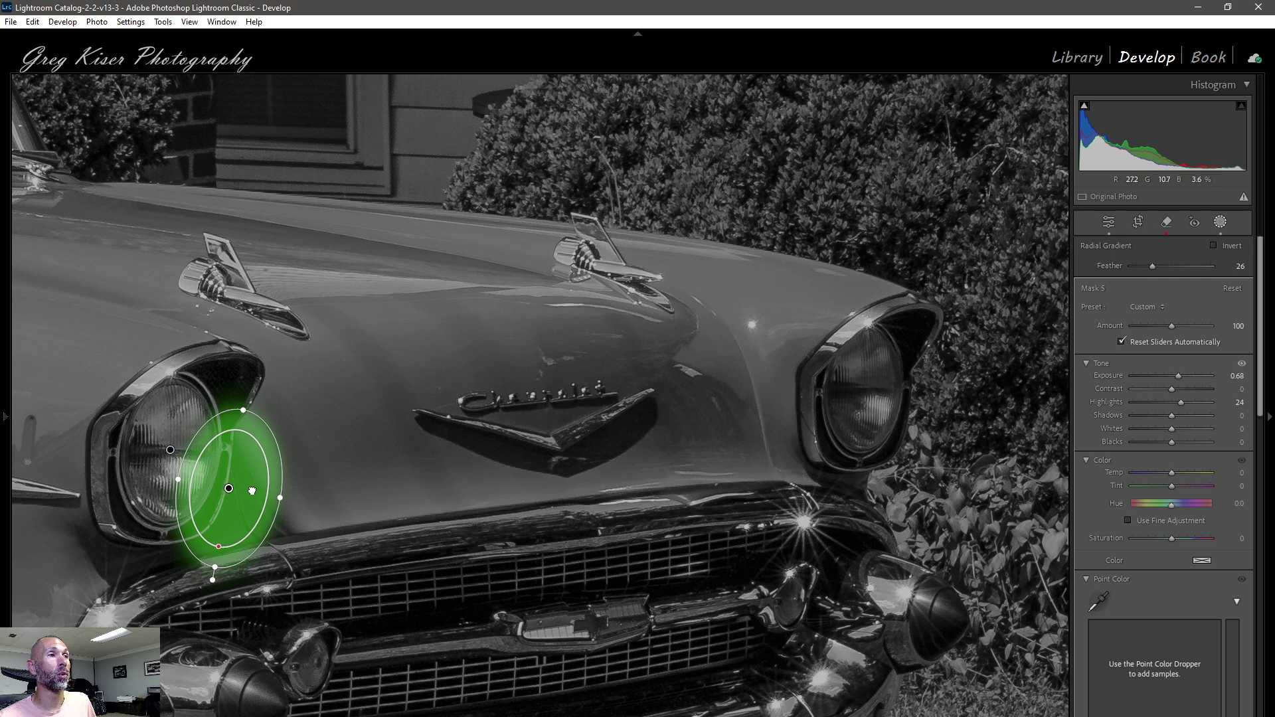
pyautogui.moveTo(230, 490); pyautogui.dragTo(862, 394)
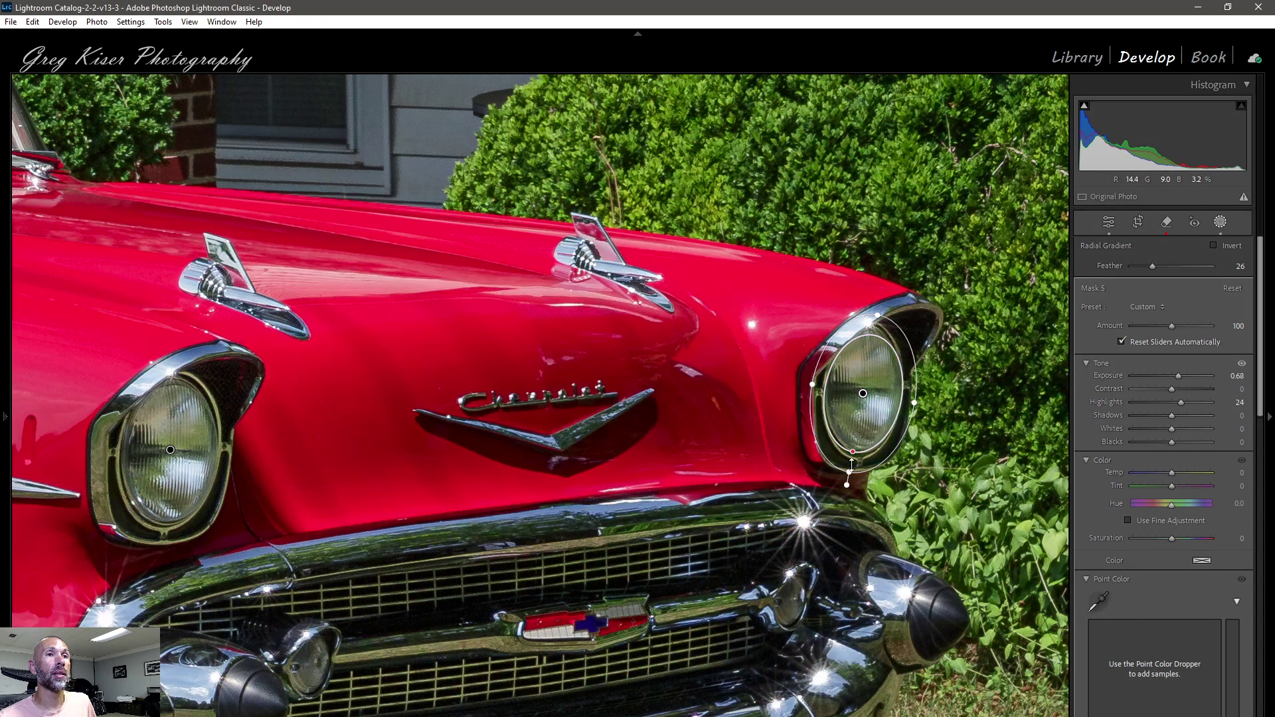
pyautogui.moveTo(851, 465); pyautogui.dragTo(851, 457)
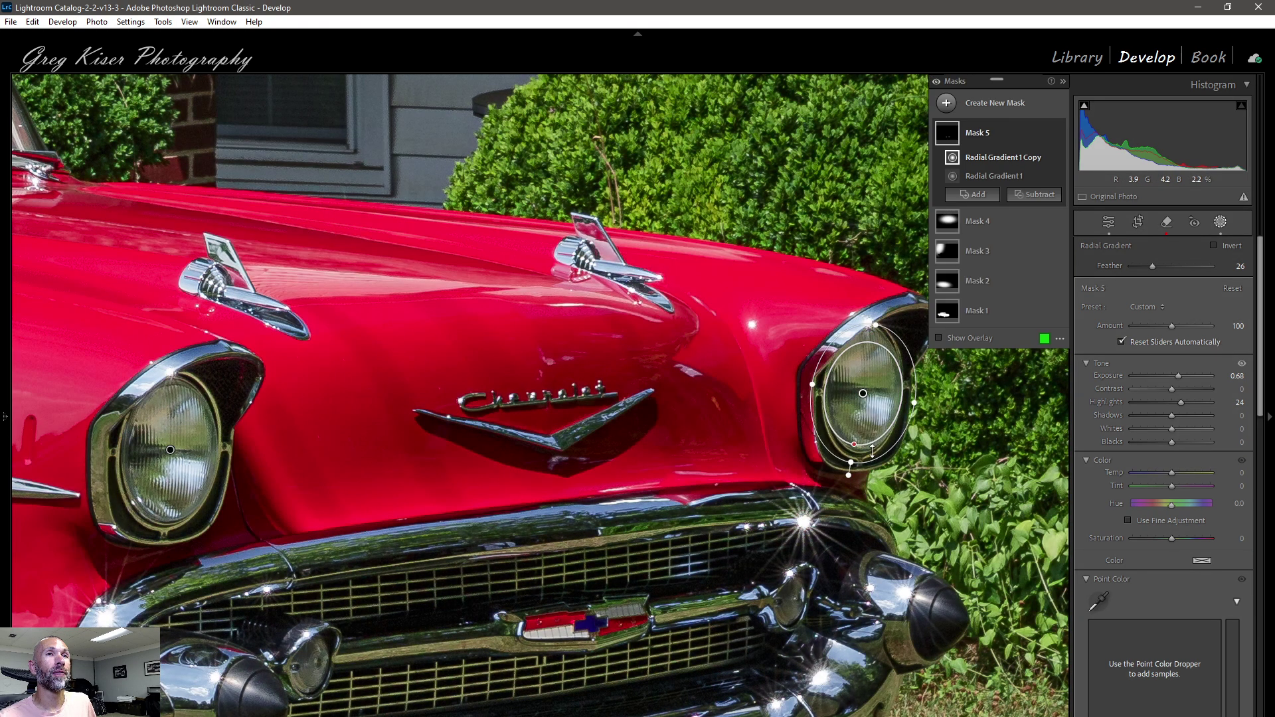
pyautogui.moveTo(909, 403); pyautogui.dragTo(863, 420)
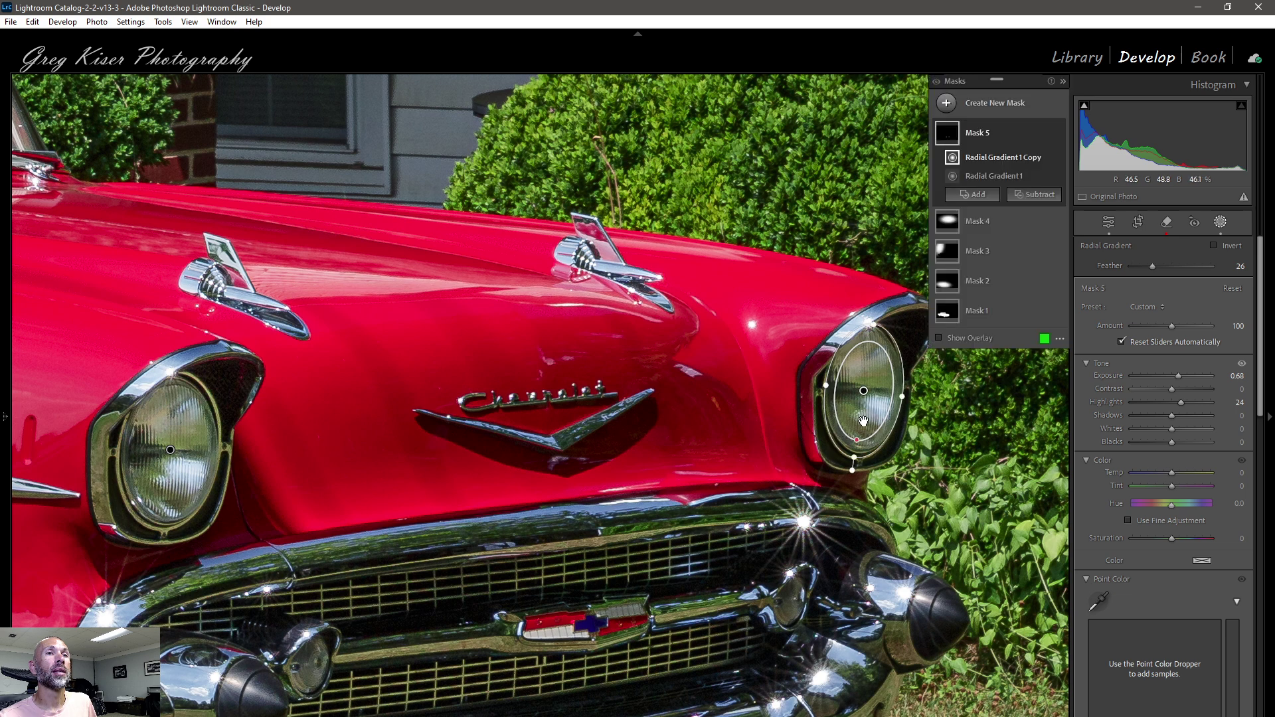
# - Compare both headlights with Mask 5 hidden and shown
pyautogui.moveTo(1056, 132)
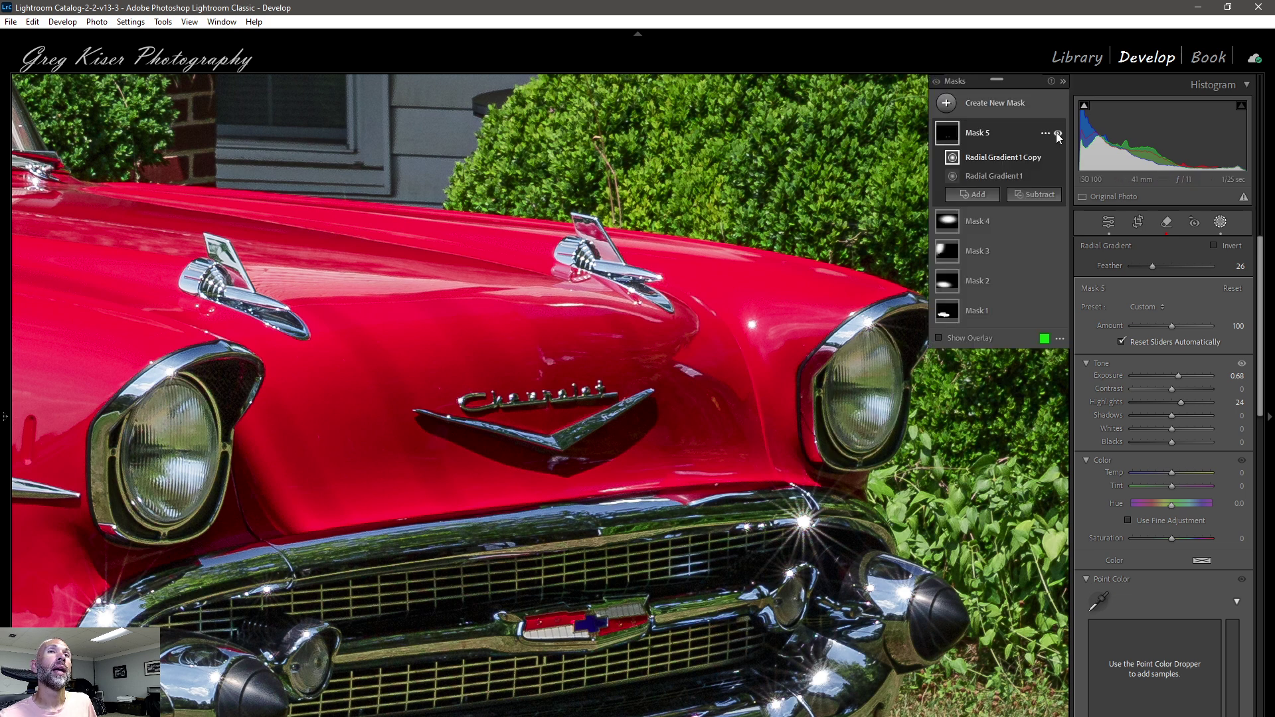
pyautogui.click(1059, 133)
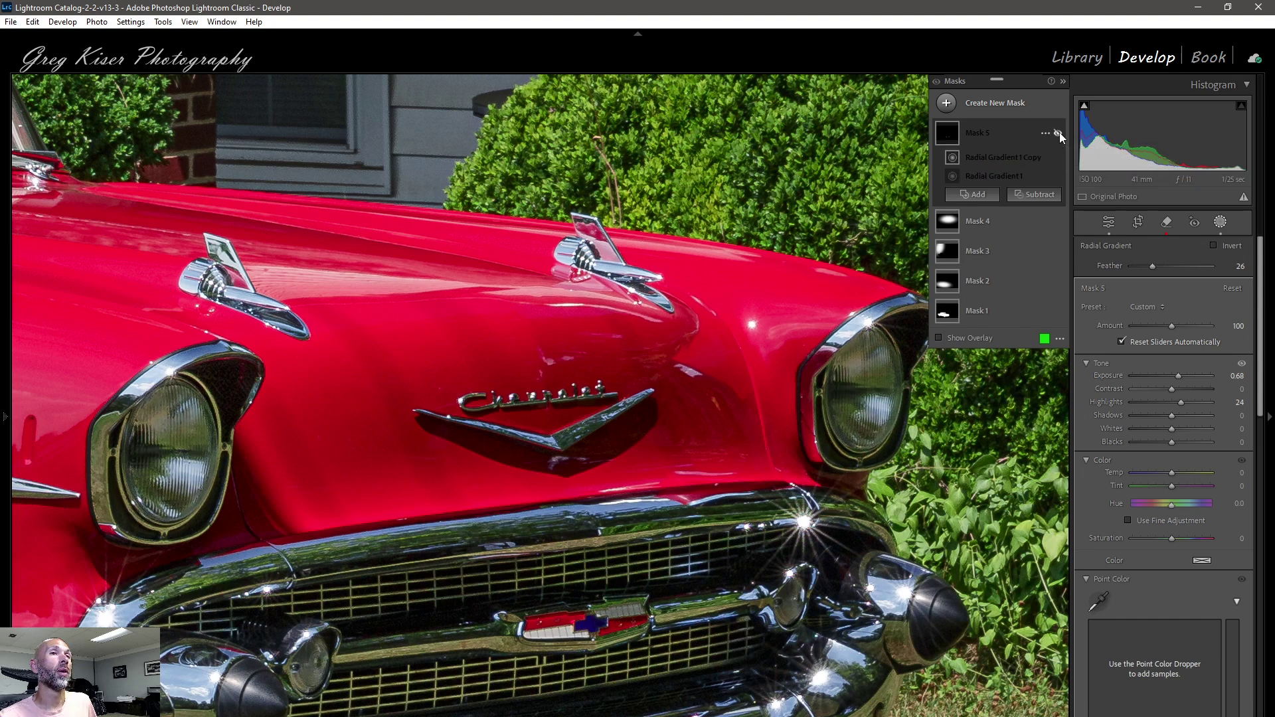
pyautogui.click(1058, 133)
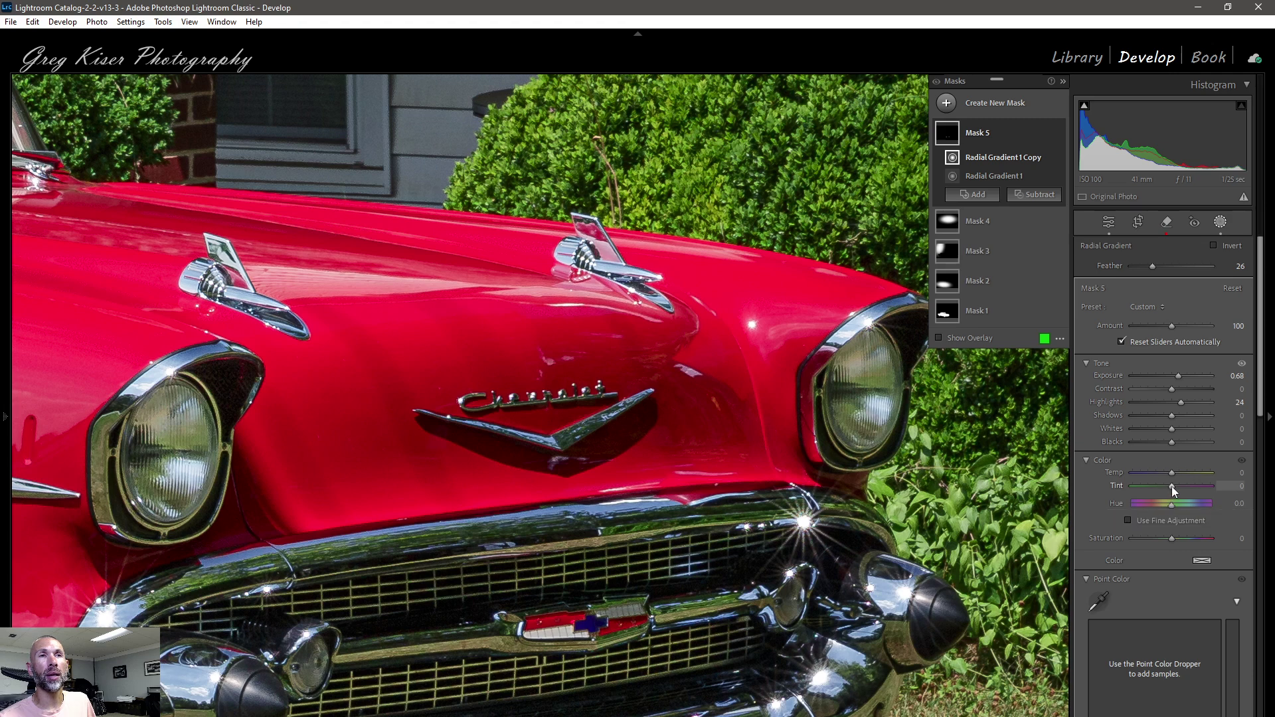
# - Set the headlight mask's tint to 14 and compare the headlights with the mask hidden and shown
pyautogui.moveTo(1172, 486); pyautogui.dragTo(1173, 486)
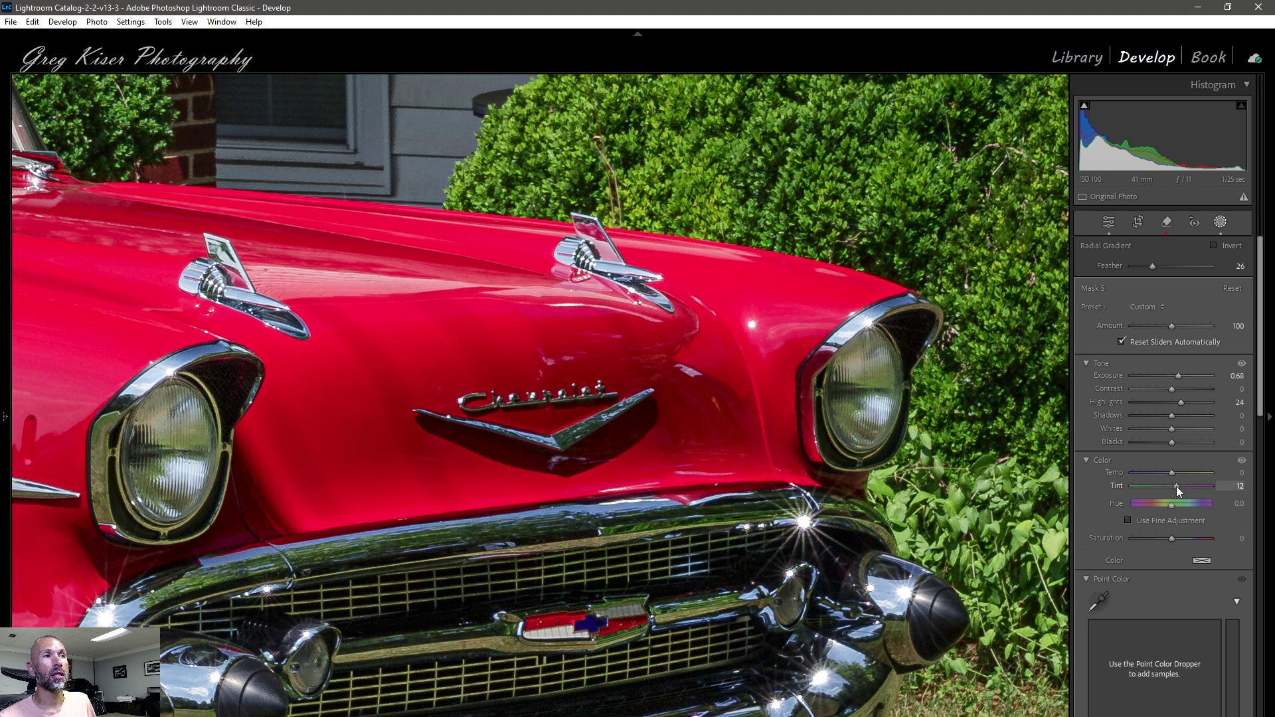
pyautogui.moveTo(1177, 486); pyautogui.dragTo(1176, 486)
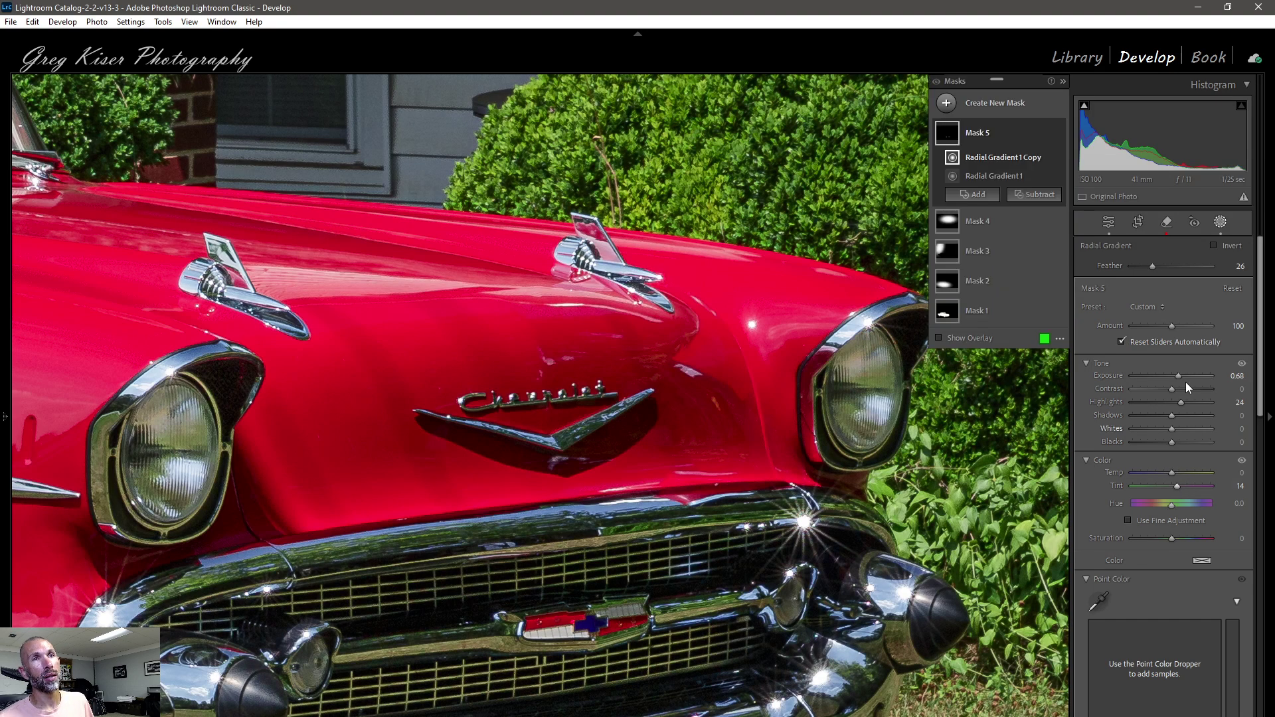
pyautogui.click(1057, 133)
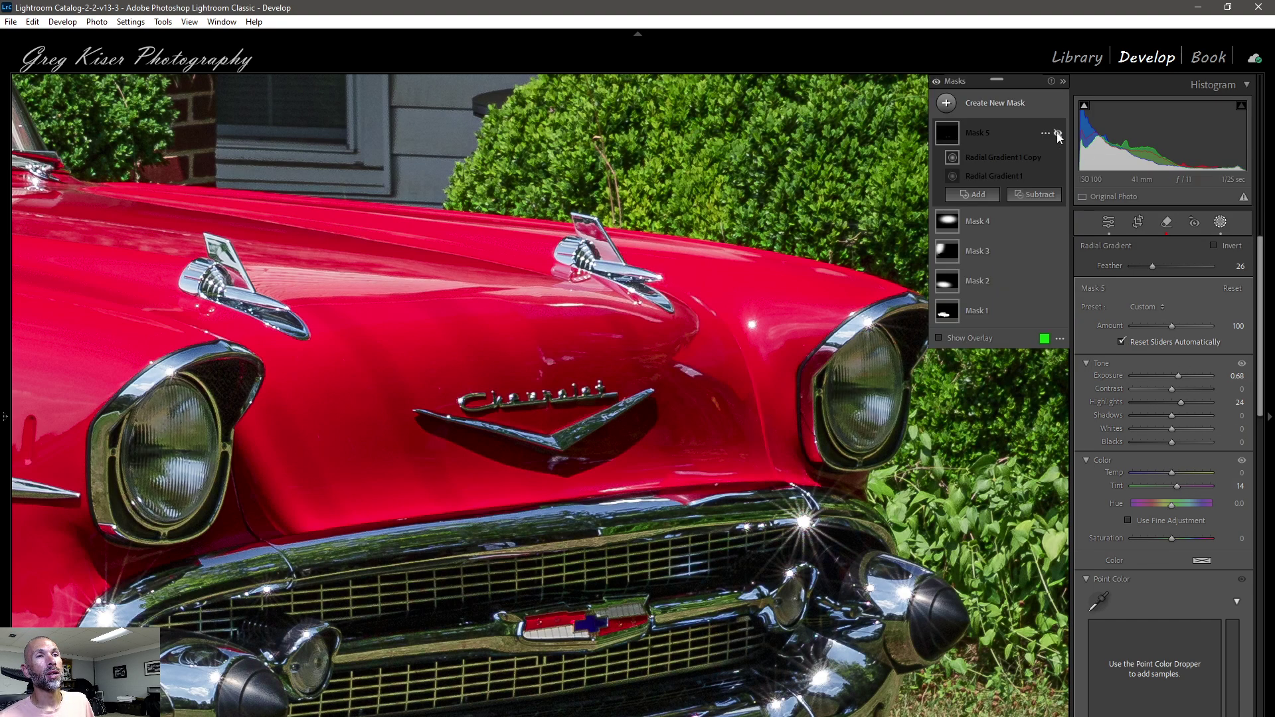
pyautogui.click(1057, 133)
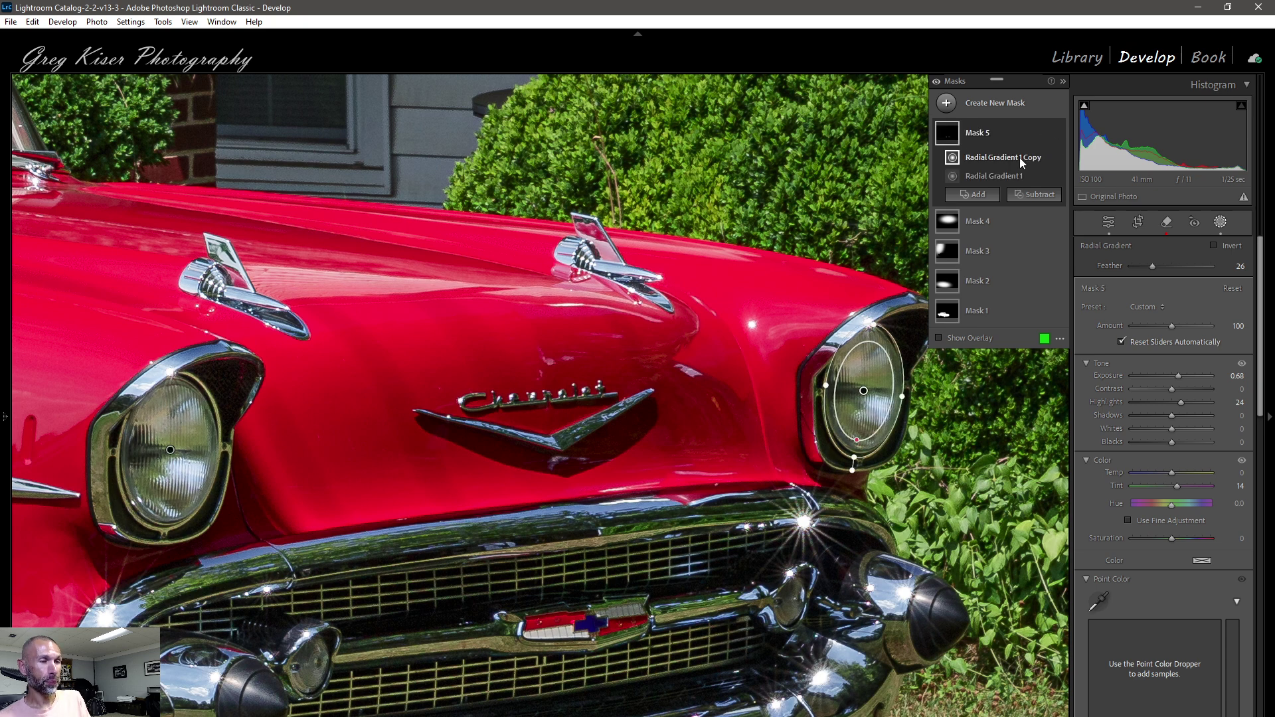
# - Compare the whole photo with the headlight mask hidden and shown
pyautogui.click(595, 463)
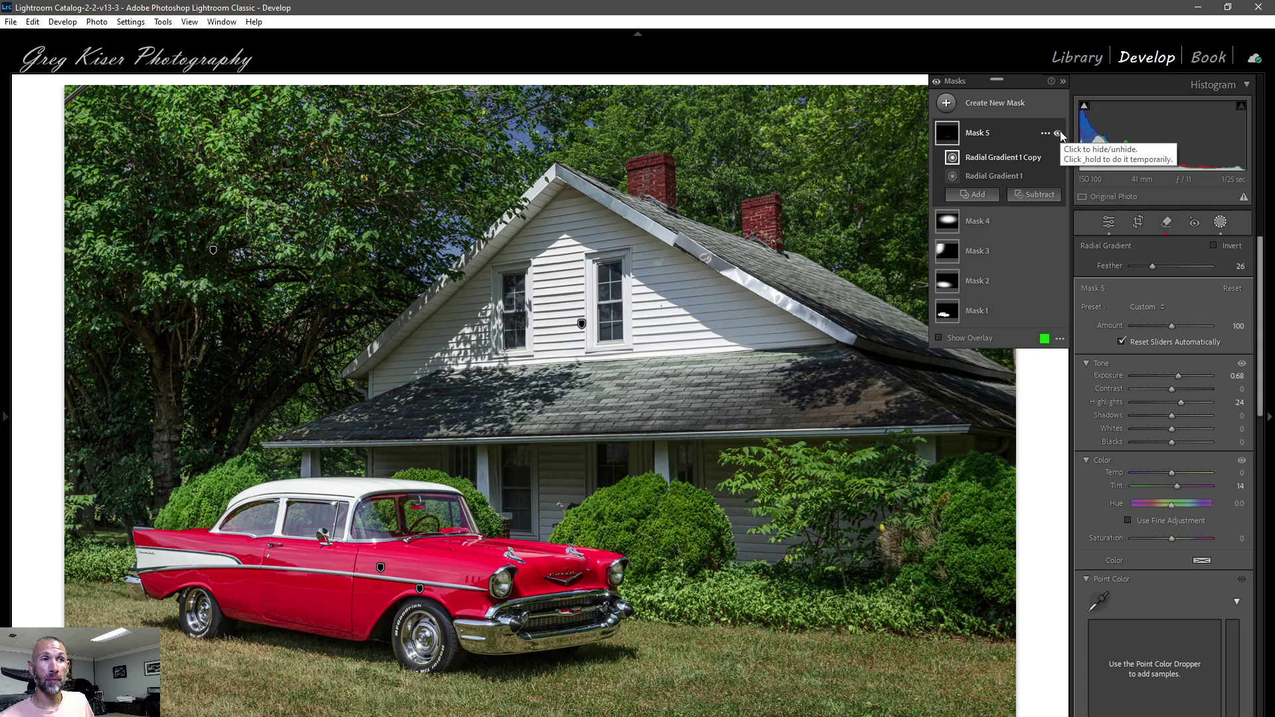
pyautogui.click(1059, 133)
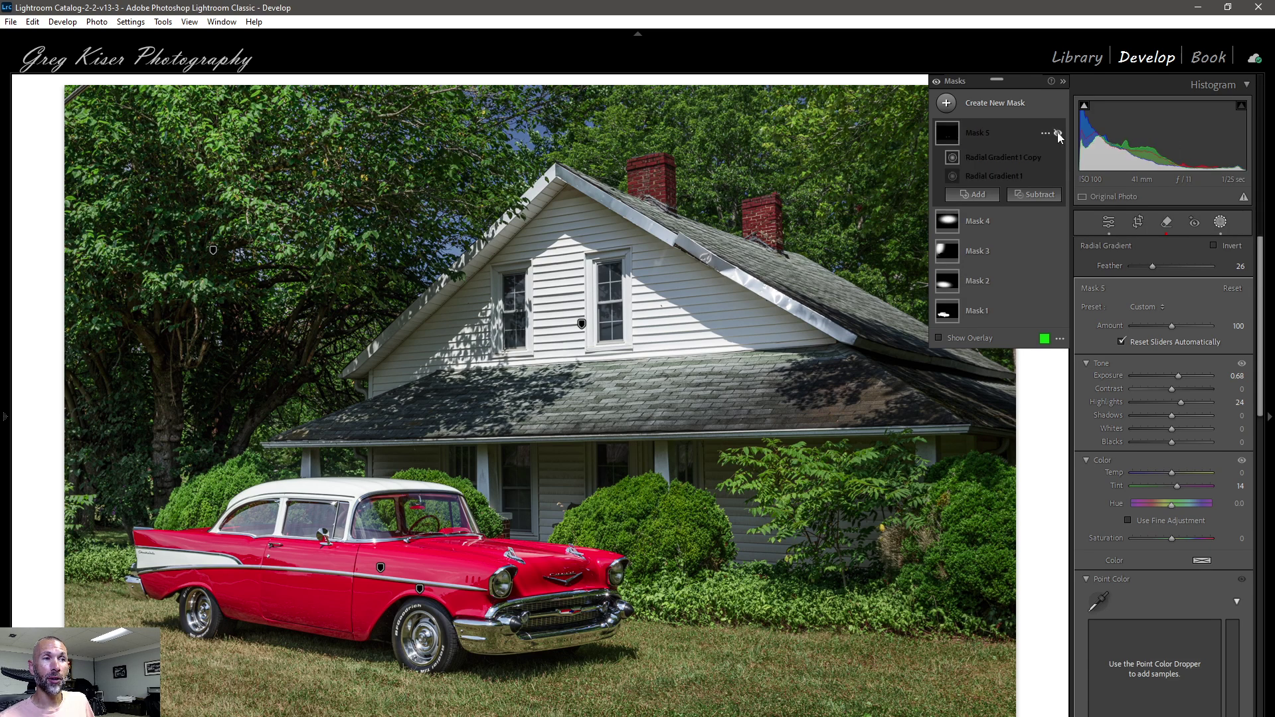
pyautogui.click(1059, 134)
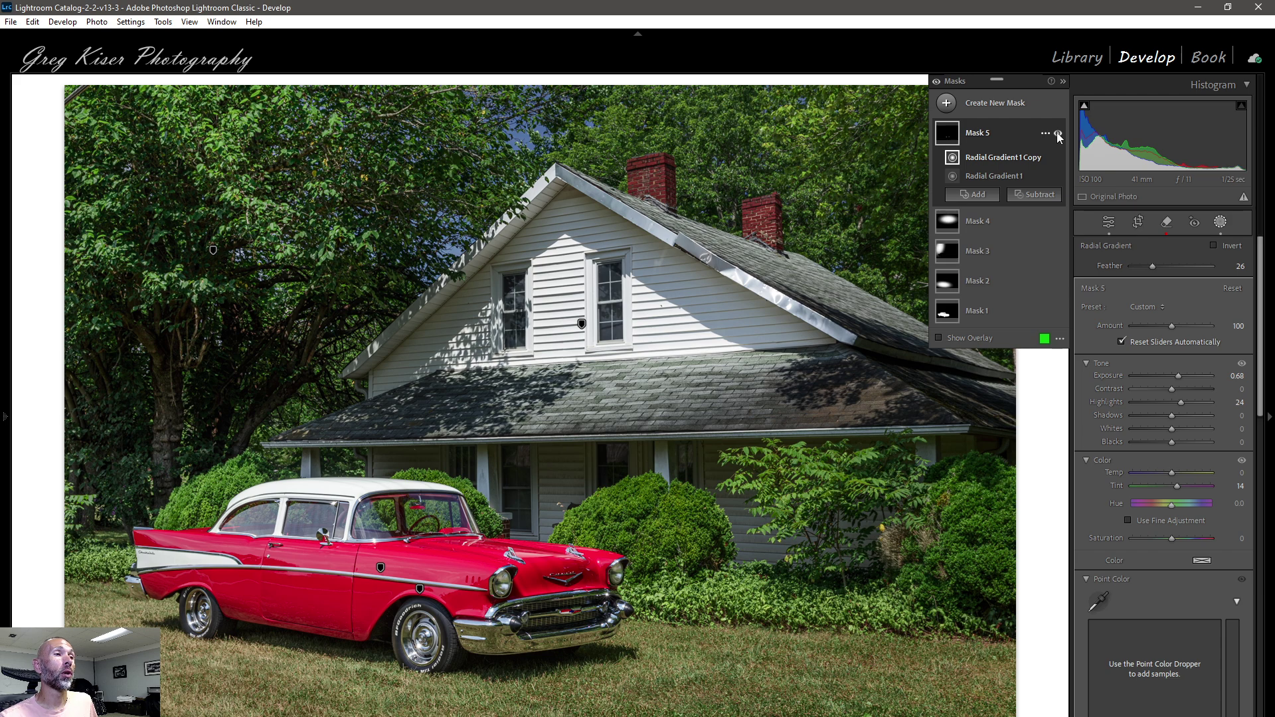
# - Add a new mask with a wide, slightly tilted radial gradient over the grass beside the car's front, with feather 98
pyautogui.click(976, 105)
pyautogui.click(1024, 262)
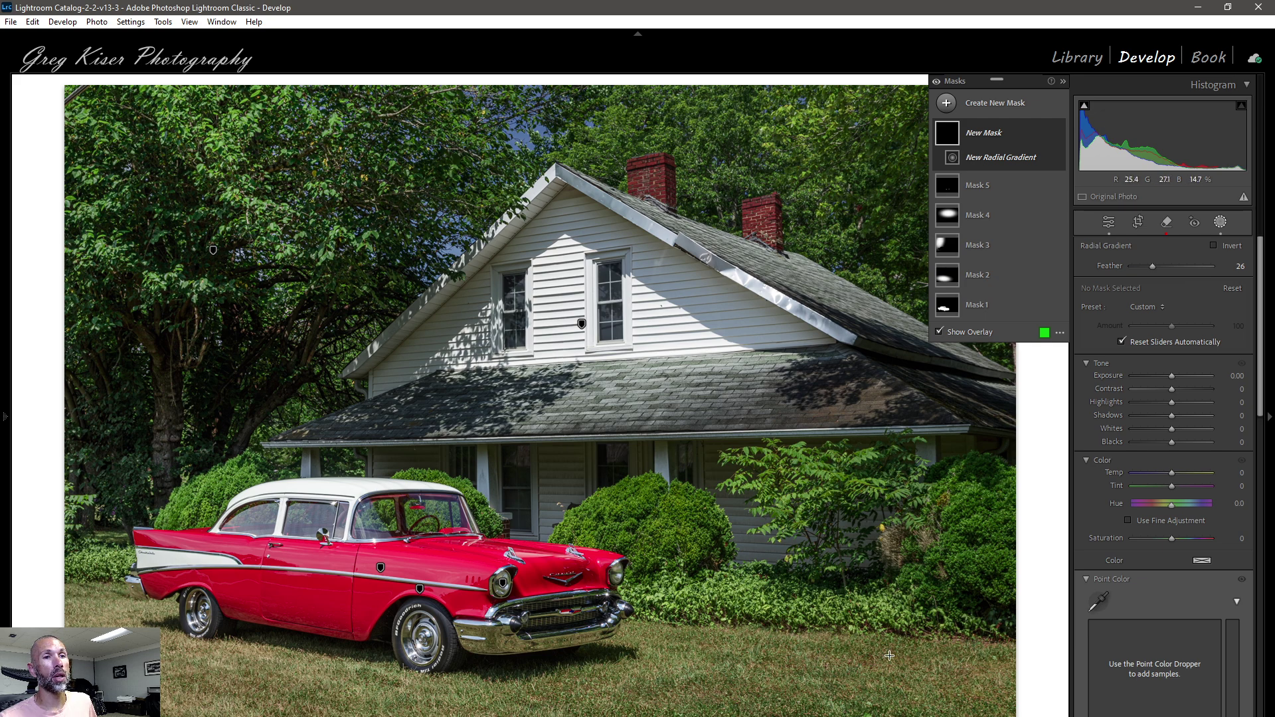
pyautogui.moveTo(785, 642); pyautogui.dragTo(900, 677)
pyautogui.moveTo(966, 701)
pyautogui.mouseDown()
pyautogui.moveTo(998, 701)
pyautogui.moveTo(949, 695)
pyautogui.mouseUp()
pyautogui.moveTo(851, 654); pyautogui.dragTo(879, 673)
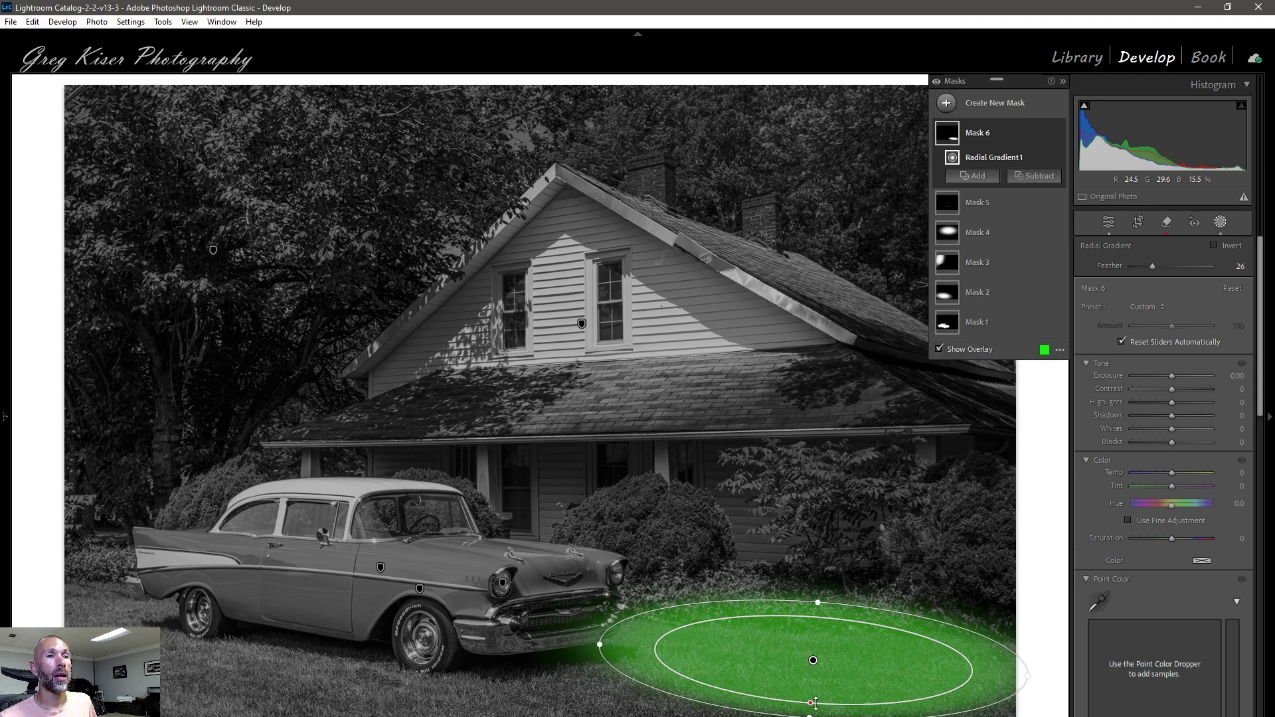
pyautogui.moveTo(814, 702); pyautogui.dragTo(819, 660)
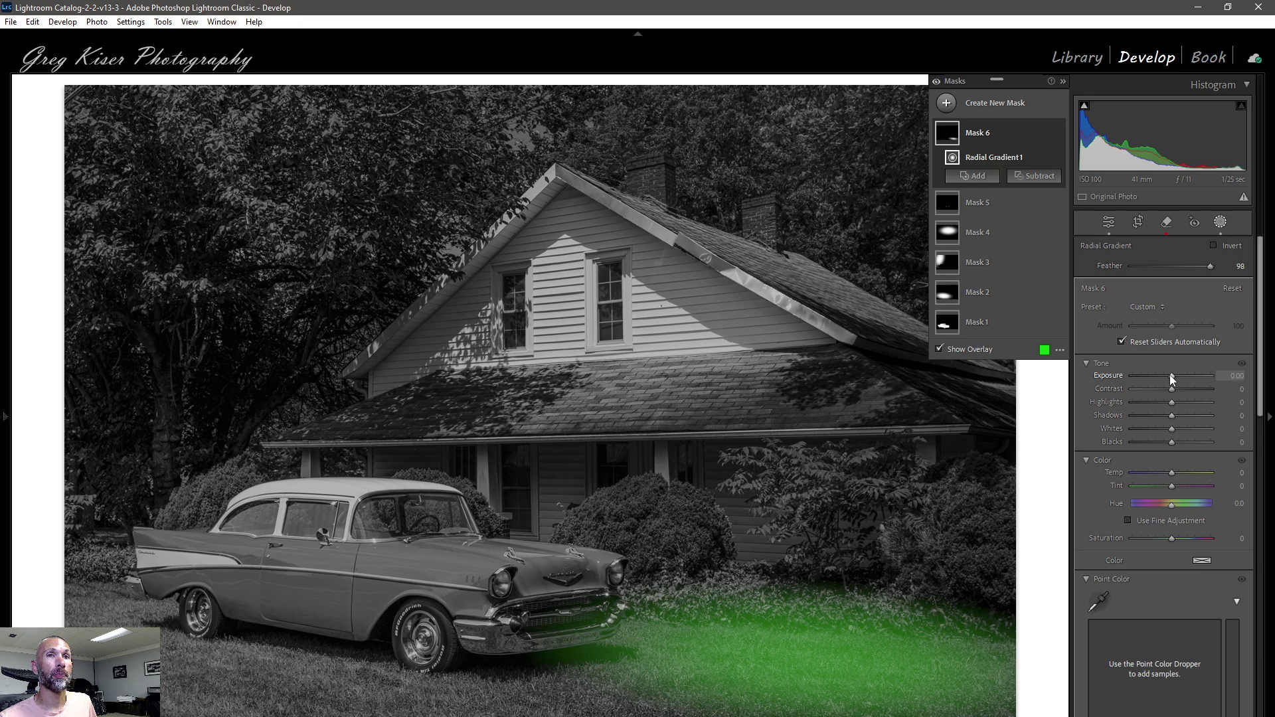
# - Set the grass mask's exposure to 0.47 and temp to 7, checking the effect with the mask hidden and shown
pyautogui.moveTo(1170, 377); pyautogui.dragTo(1174, 376)
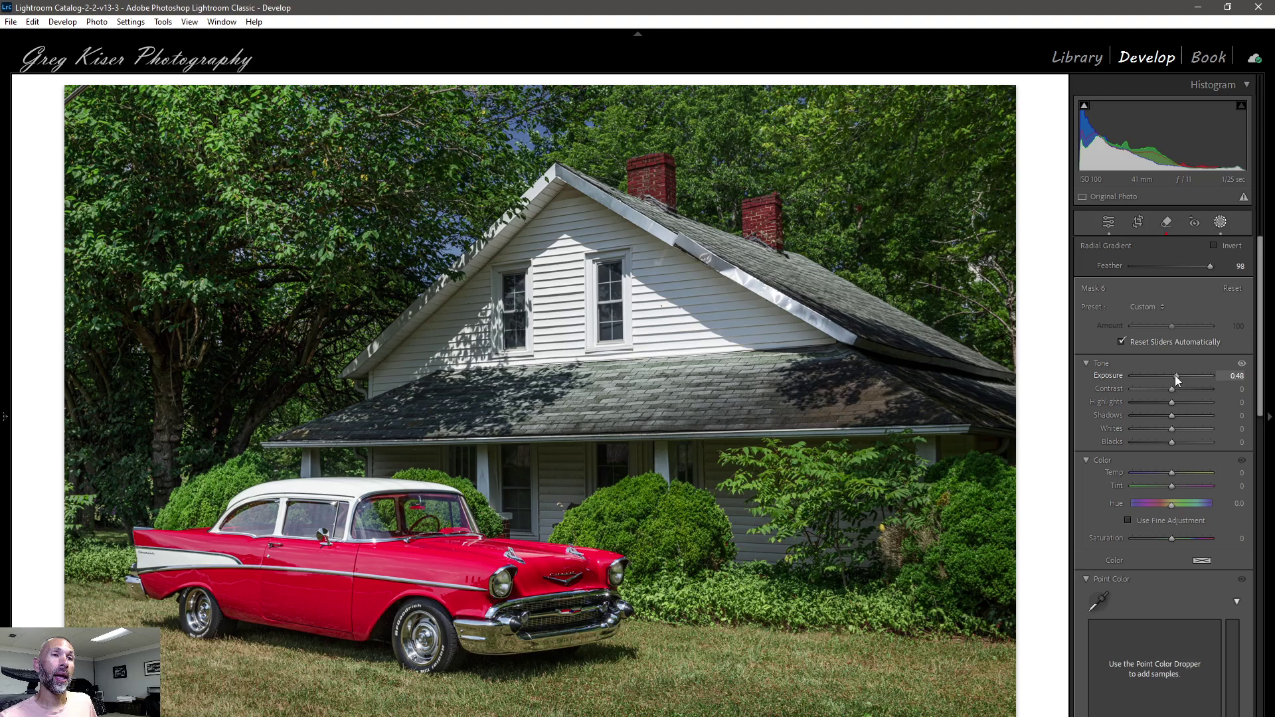
pyautogui.moveTo(1175, 376); pyautogui.dragTo(1177, 376)
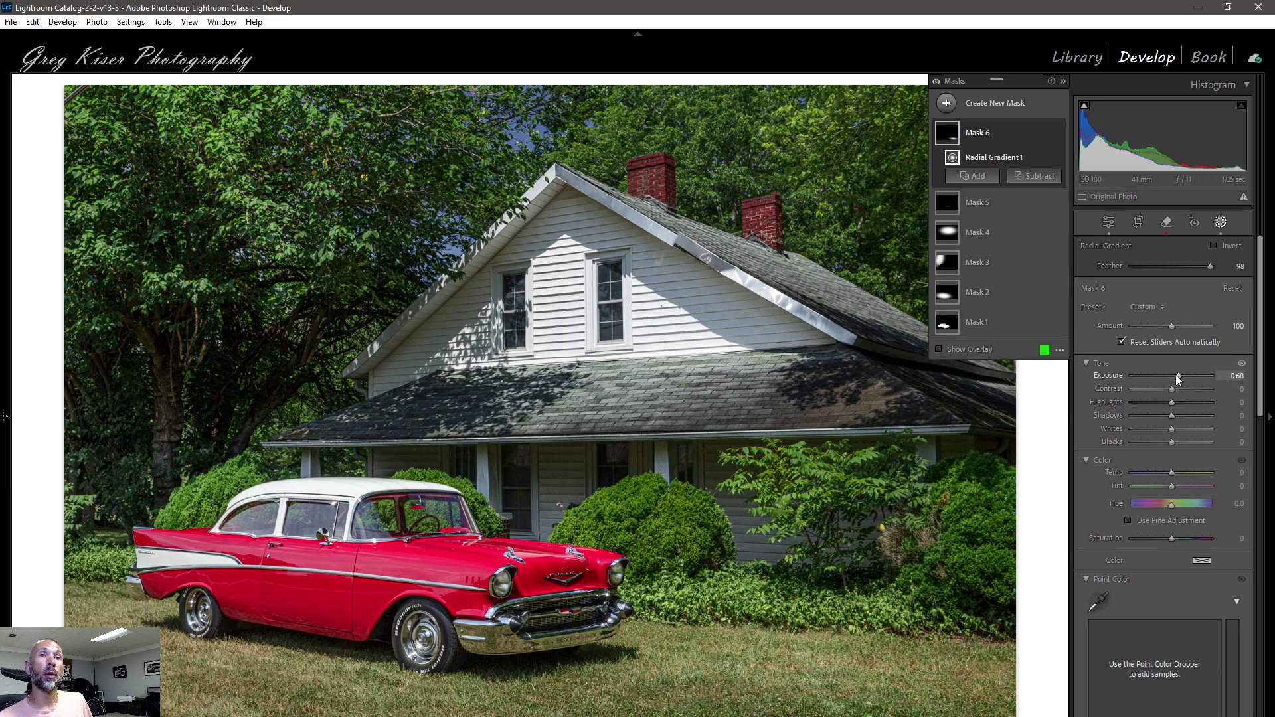
pyautogui.moveTo(1176, 375); pyautogui.dragTo(1174, 376)
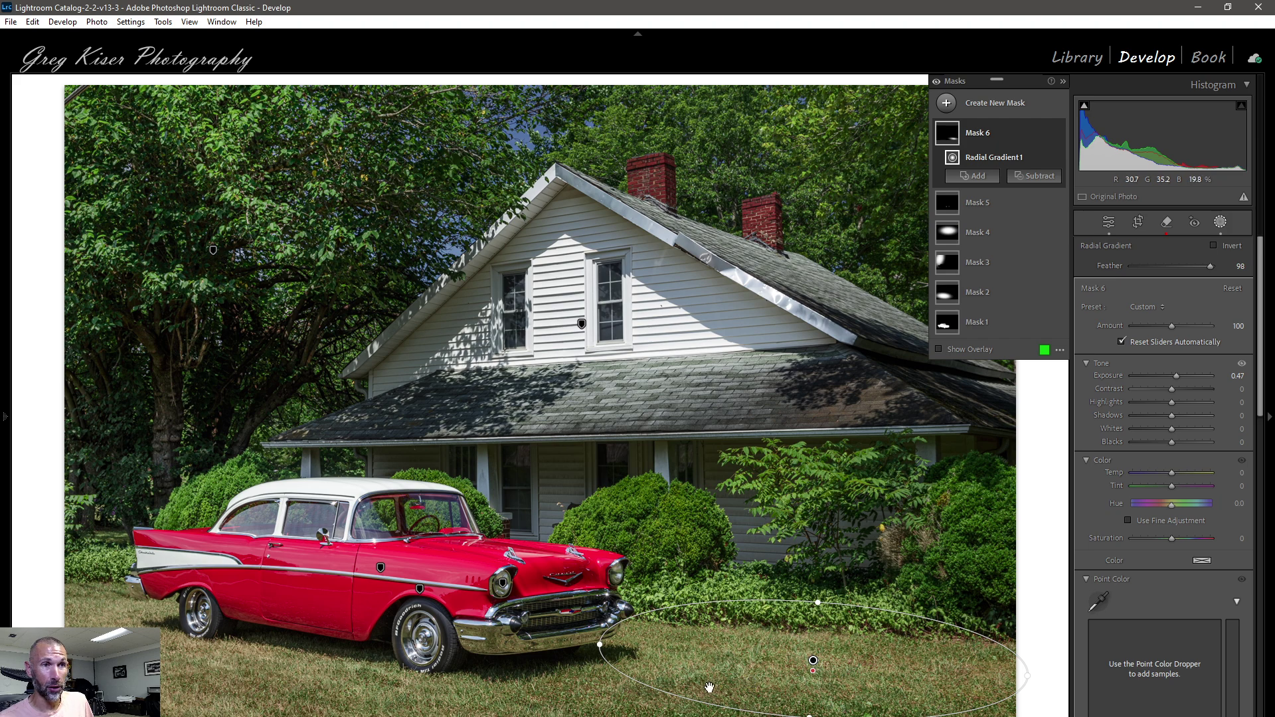
pyautogui.click(1058, 134)
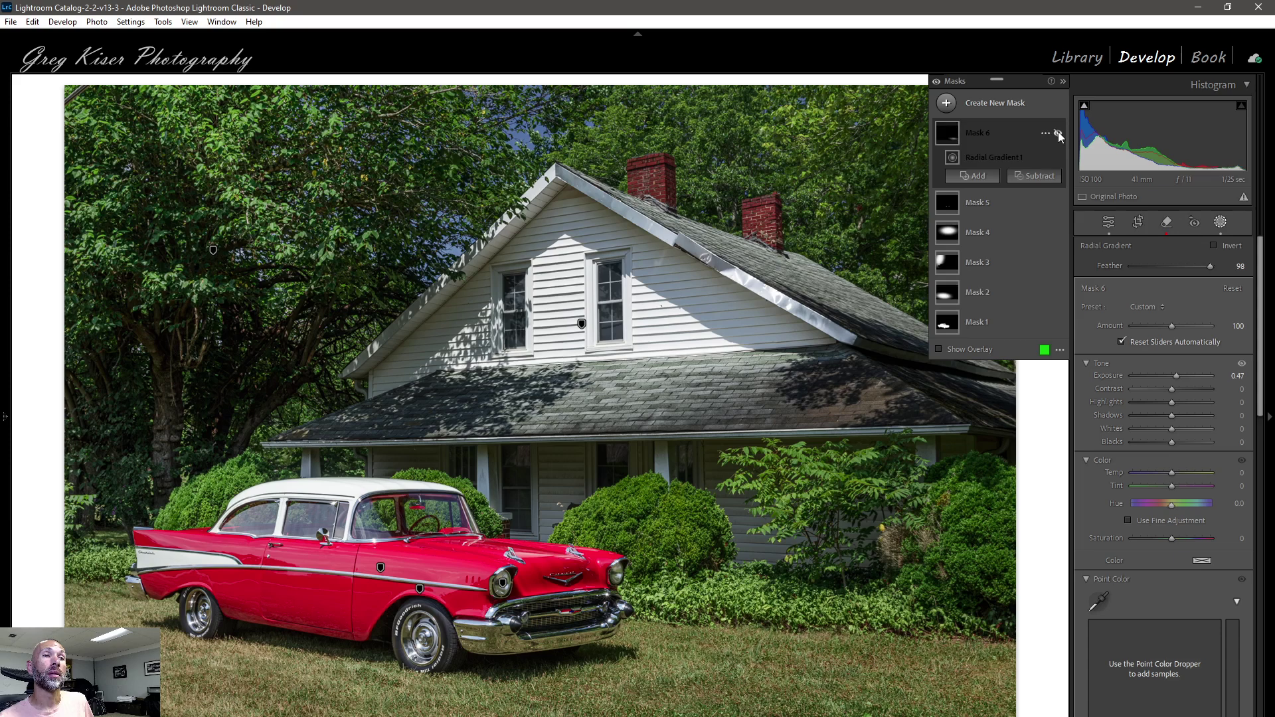
pyautogui.click(1059, 134)
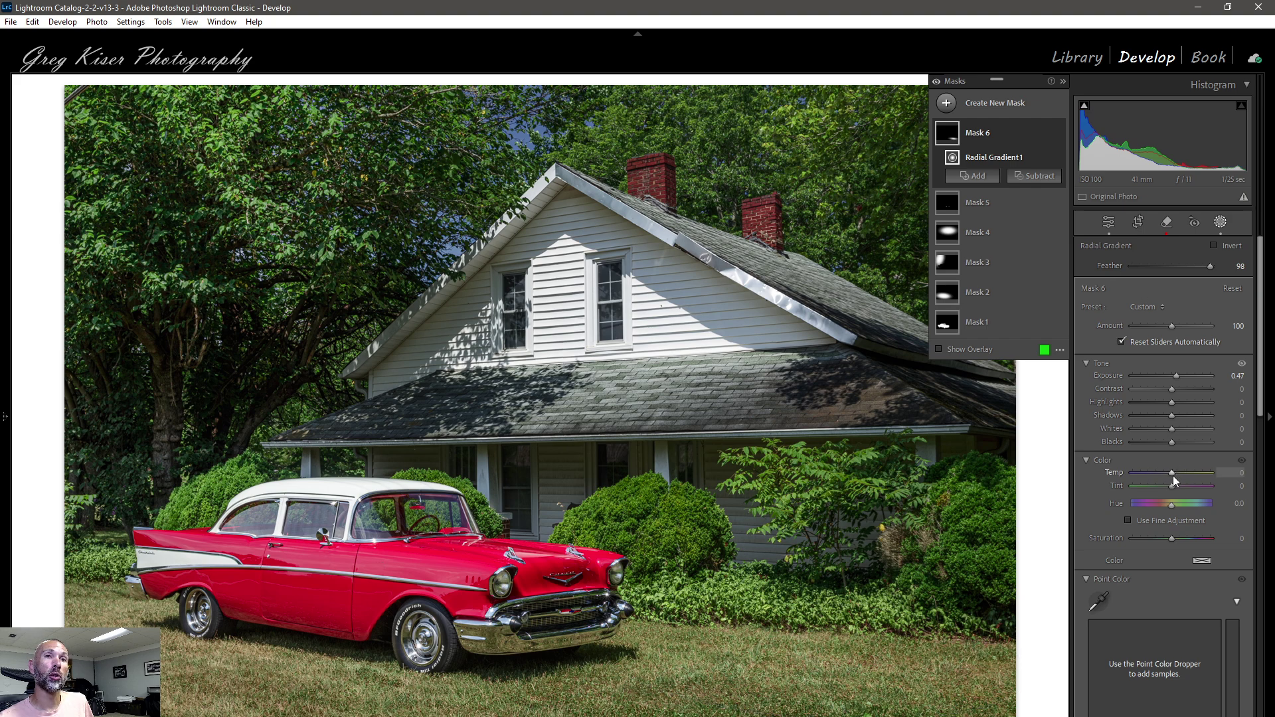
pyautogui.moveTo(1170, 471); pyautogui.dragTo(1173, 471)
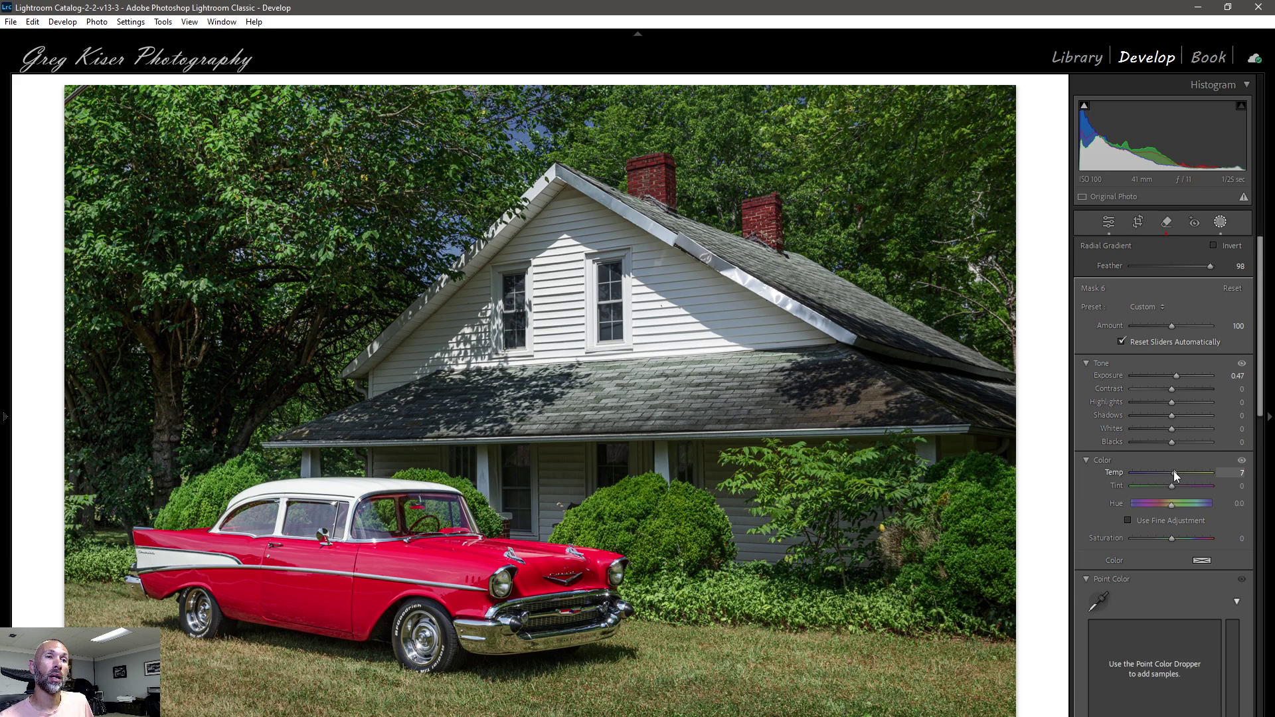
pyautogui.moveTo(1174, 472); pyautogui.dragTo(1173, 479)
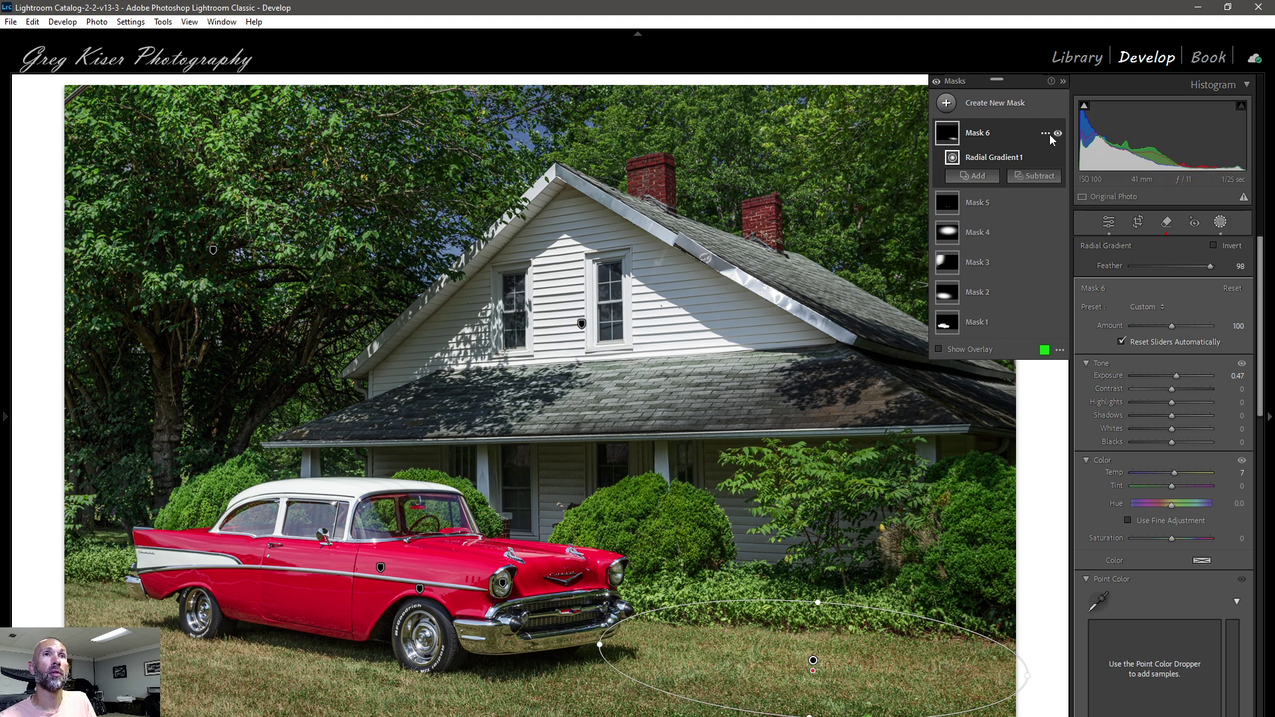
# - Add a new mask with a radial gradient around the car's front end, tilt it slightly and set its feather to 60
pyautogui.click(1000, 99)
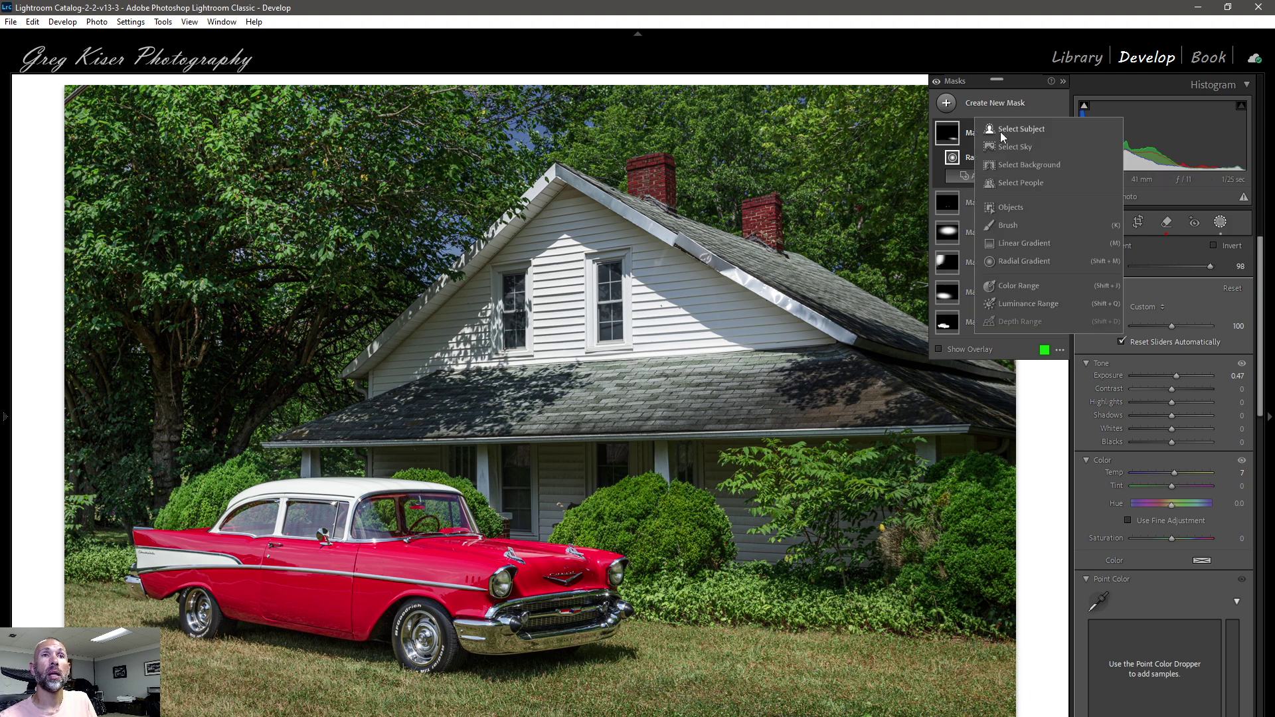
pyautogui.click(1012, 260)
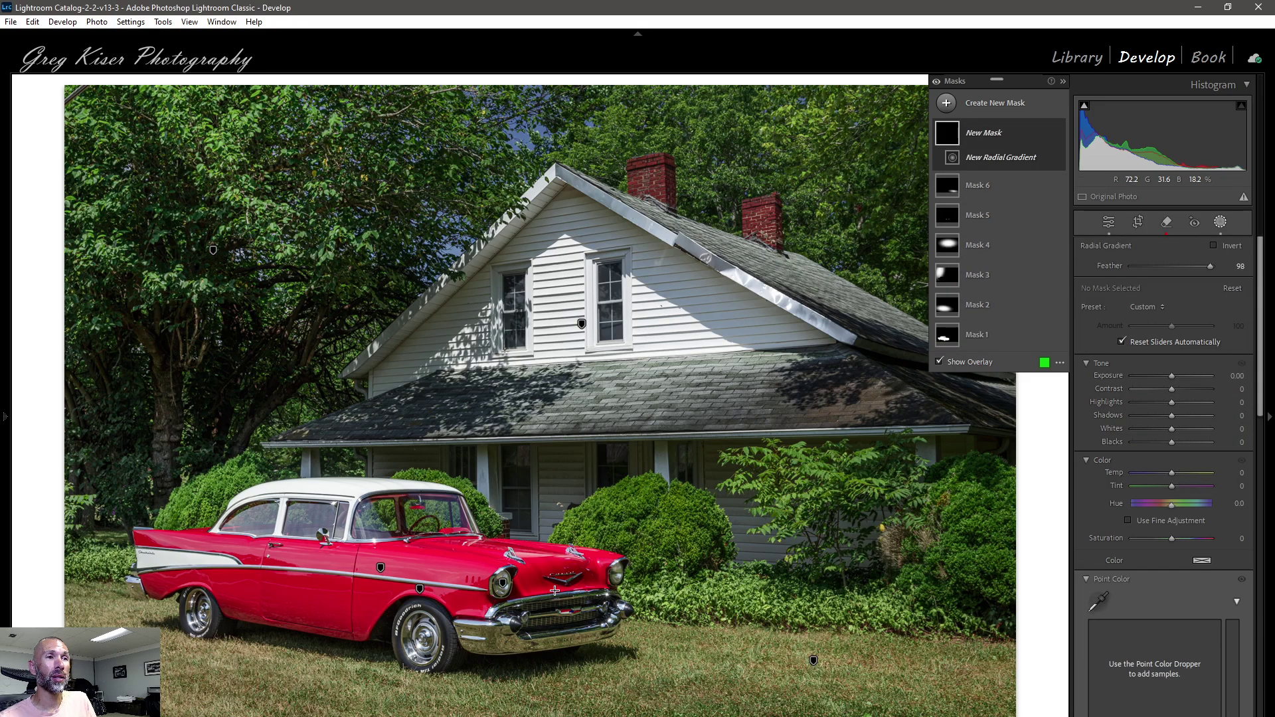
pyautogui.moveTo(411, 513); pyautogui.dragTo(699, 667)
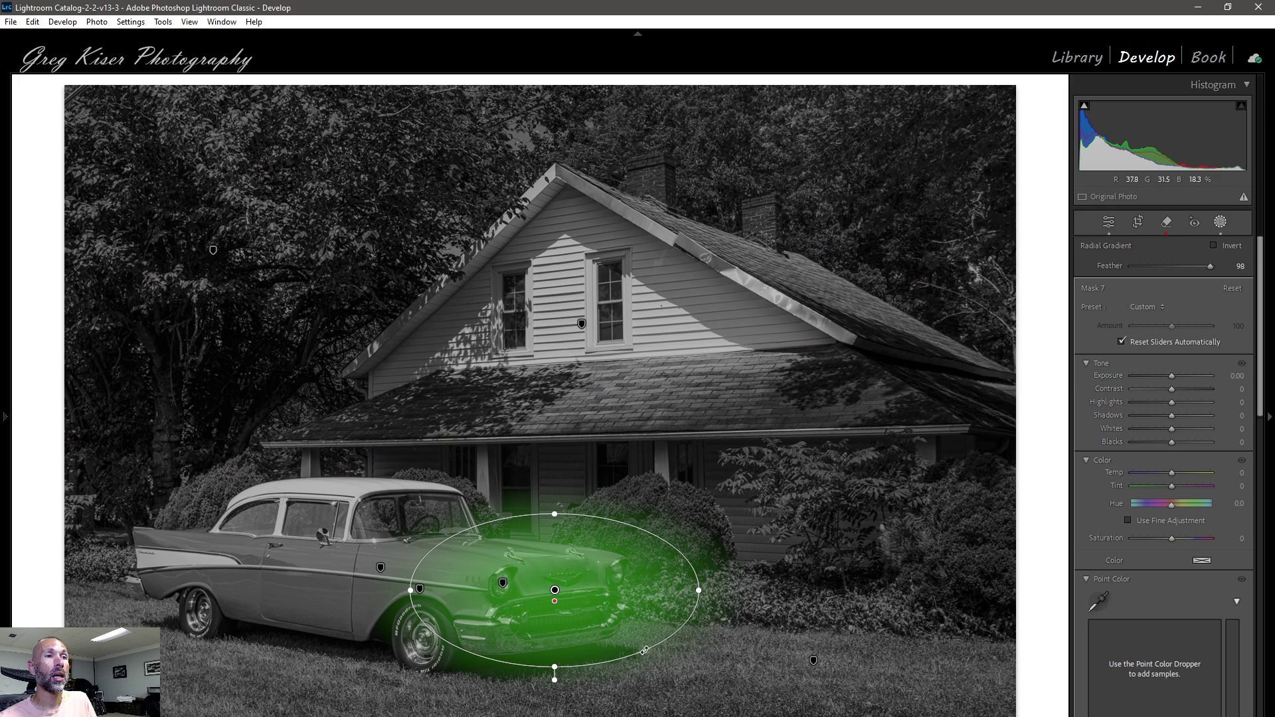
pyautogui.moveTo(611, 639); pyautogui.dragTo(550, 644)
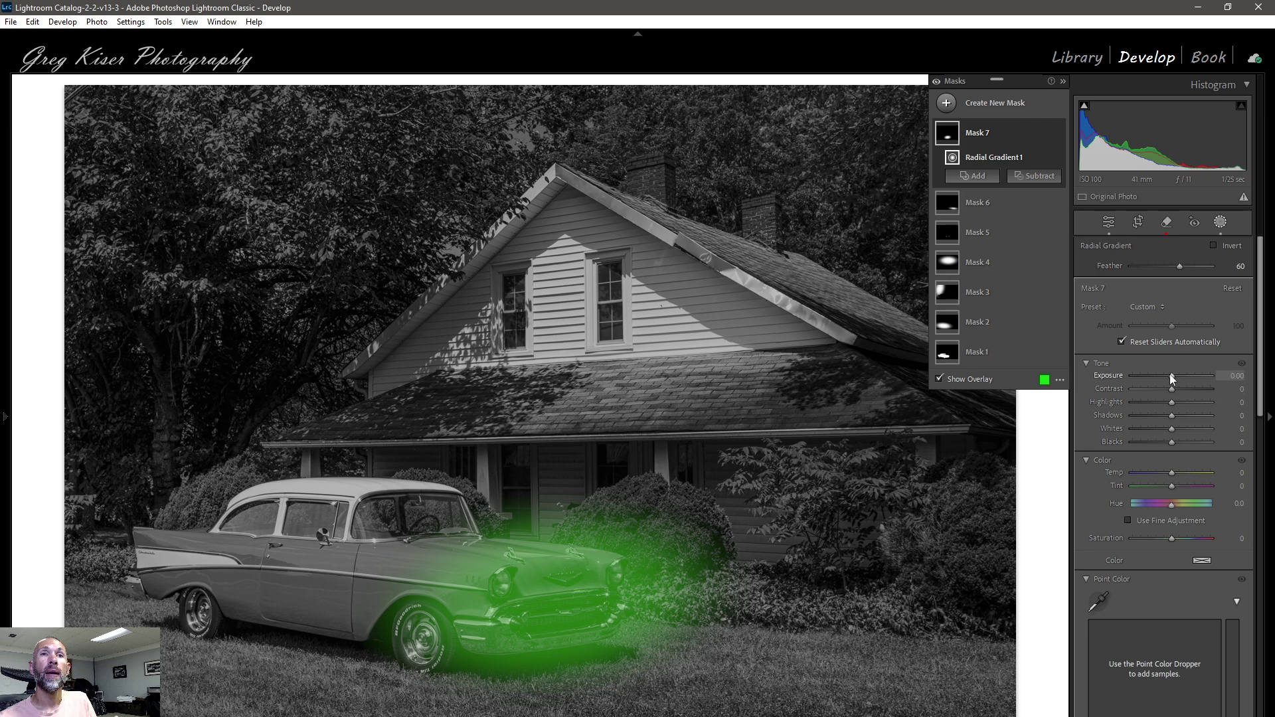
# - Set the front-end mask's exposure to 0.20 and shadows to 10, comparing the car with the mask hidden and shown
pyautogui.moveTo(1172, 376); pyautogui.dragTo(1173, 376)
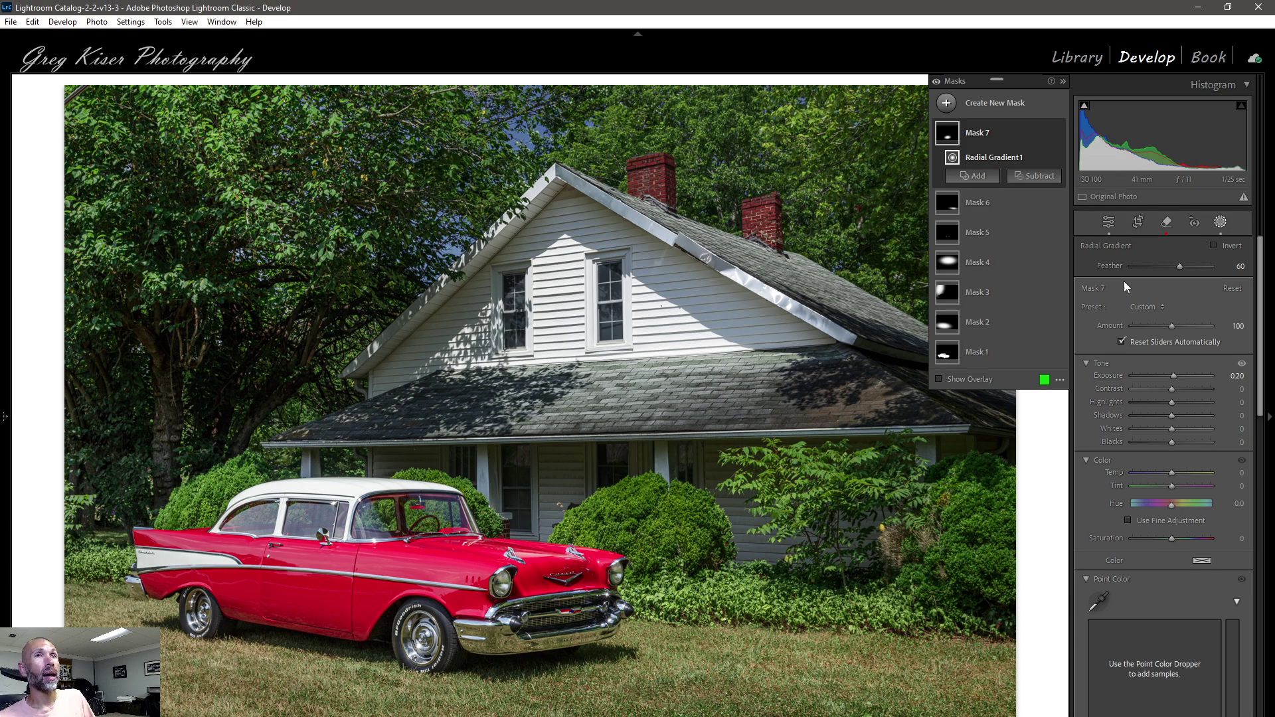
pyautogui.click(1057, 134)
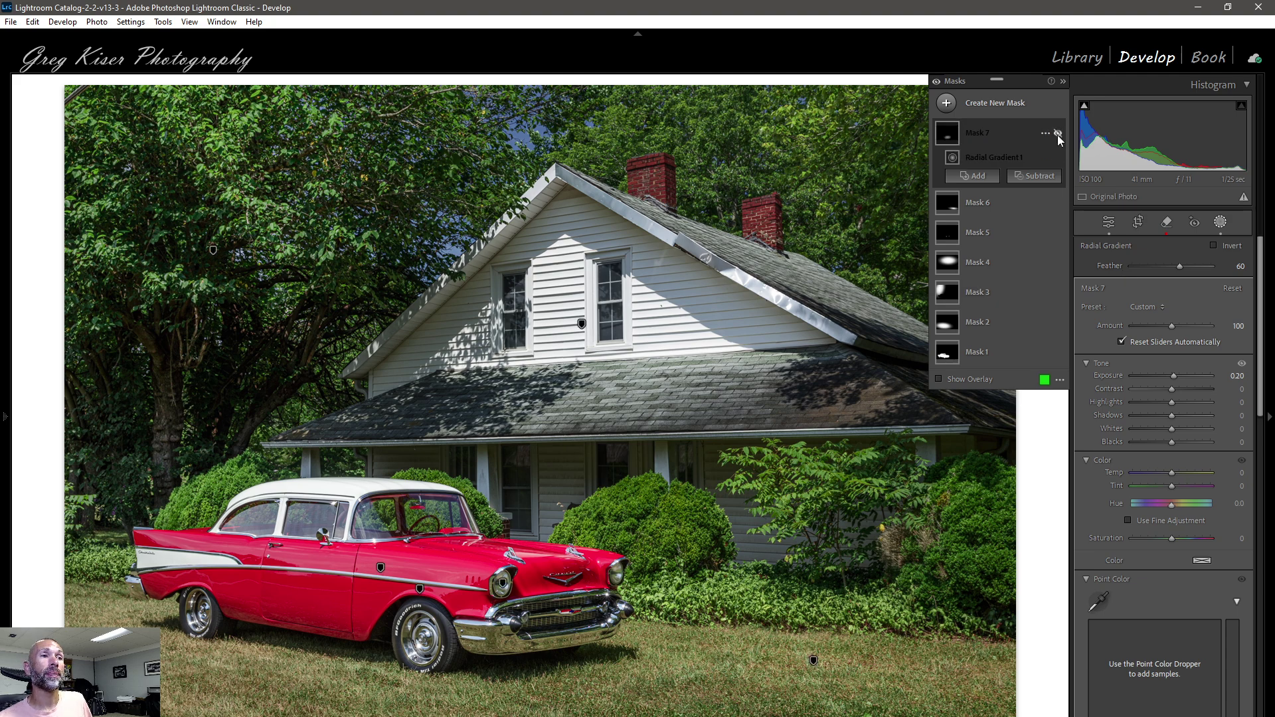
pyautogui.click(1058, 134)
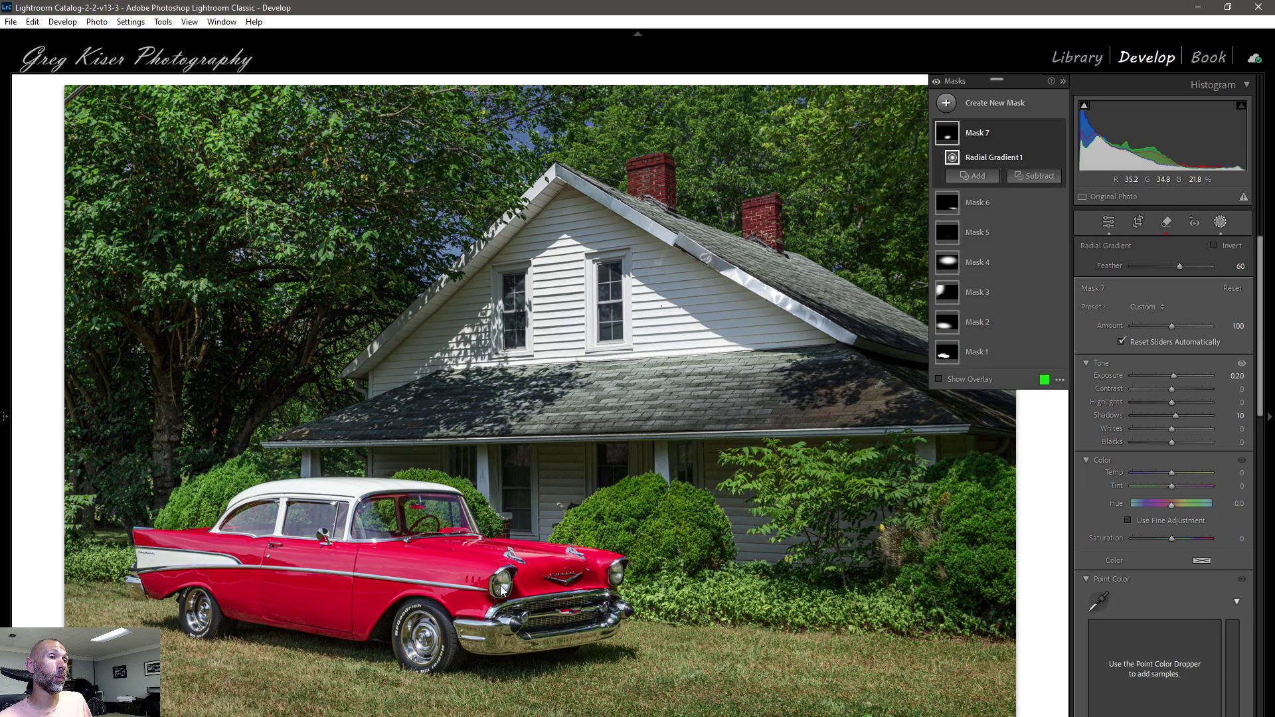
# - Compare the photo before and after by hiding and showing all masks together
pyautogui.moveTo(565, 612)
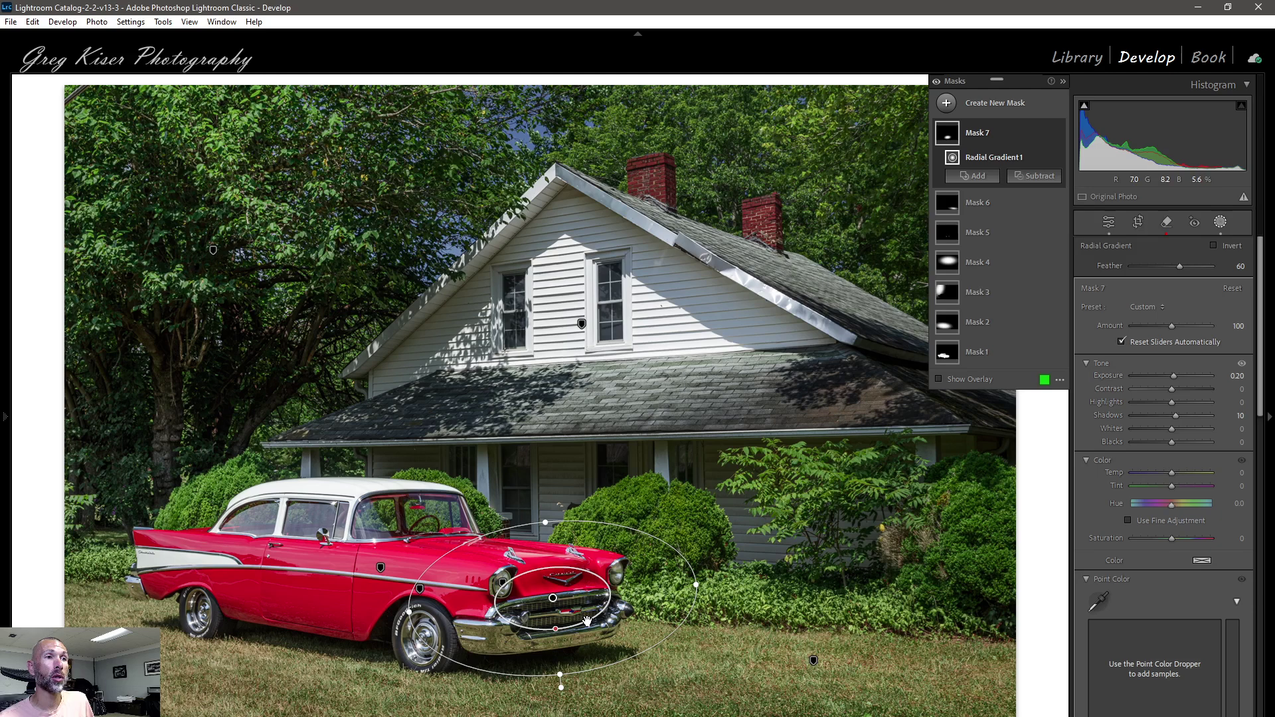
pyautogui.click(936, 82)
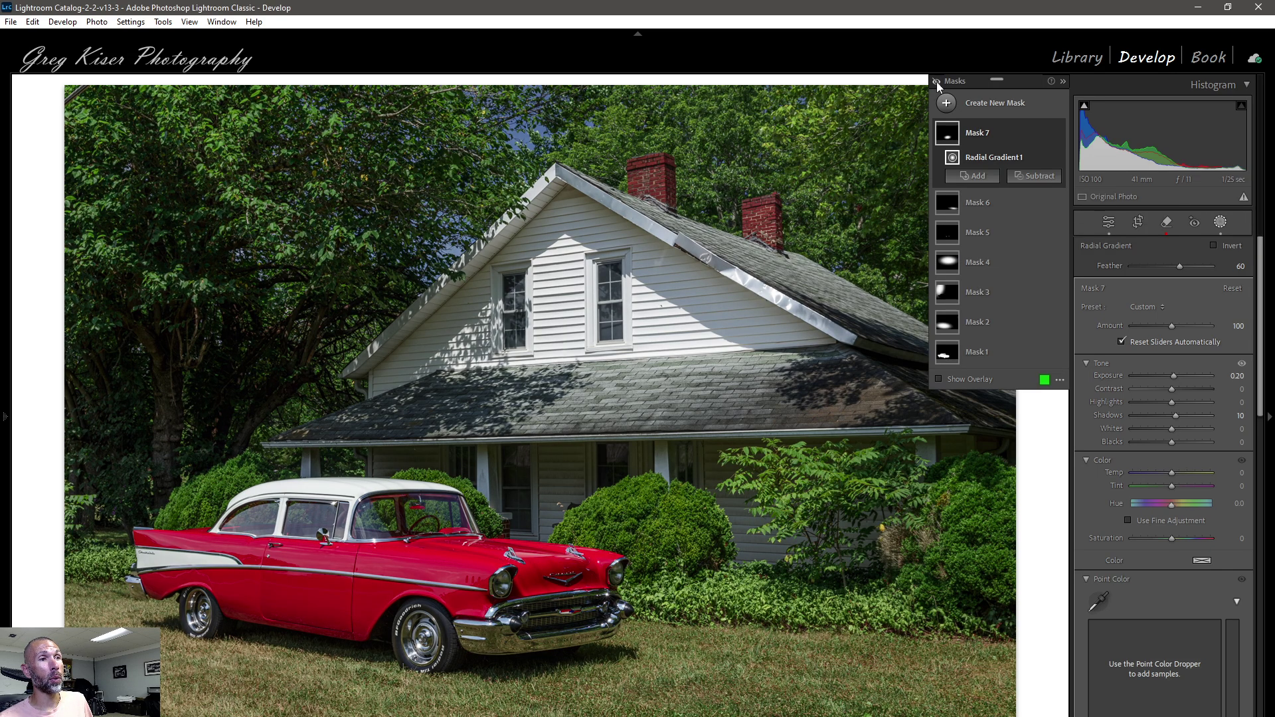
pyautogui.click(937, 84)
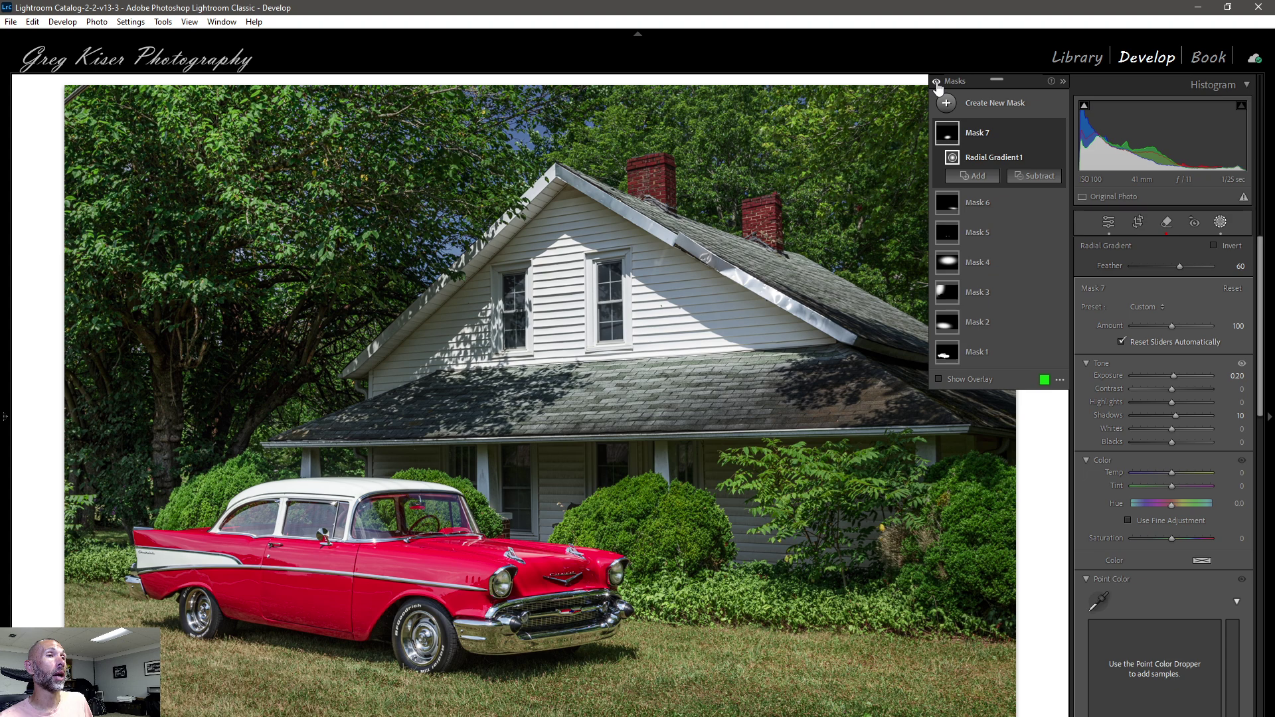
pyautogui.click(937, 82)
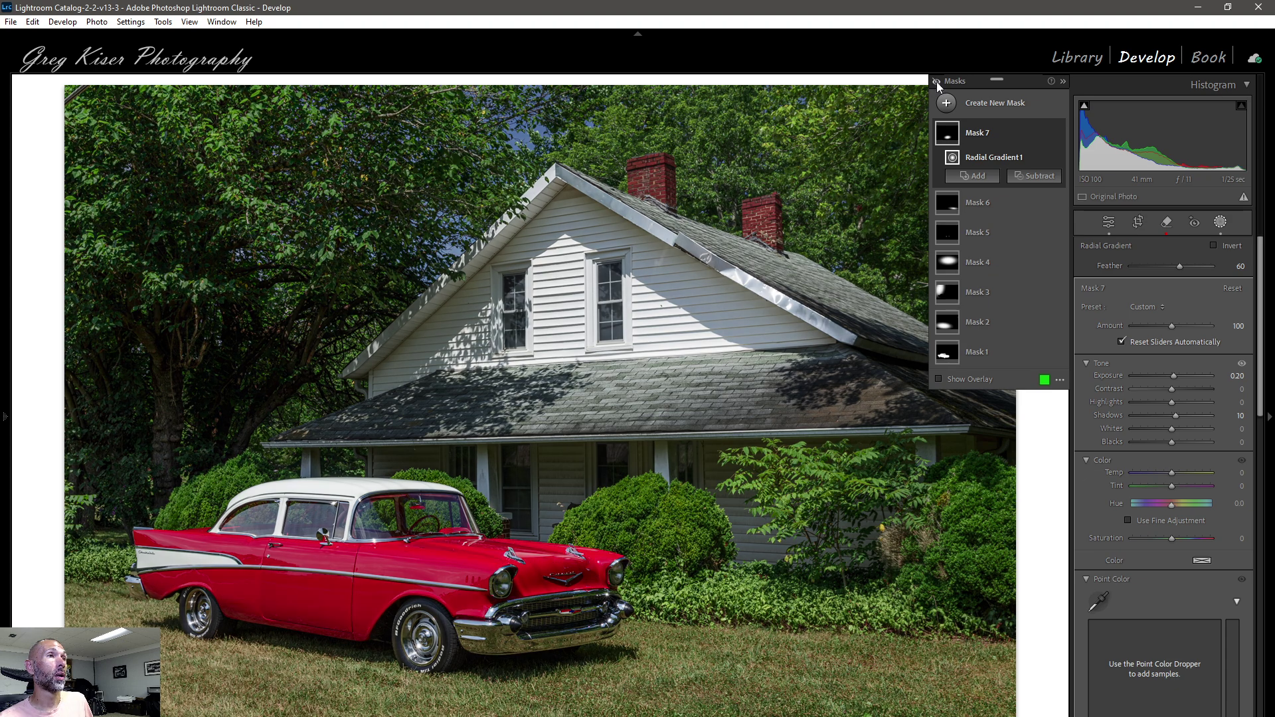
pyautogui.click(937, 82)
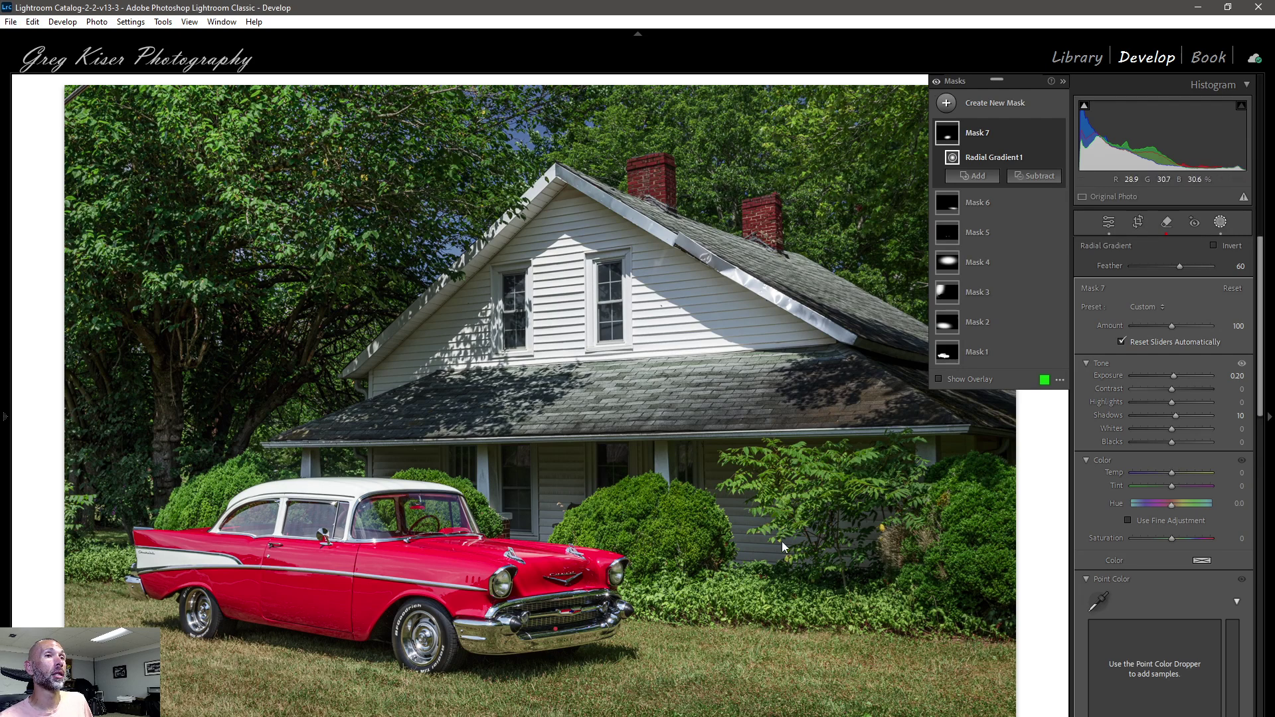
pyautogui.press('h')
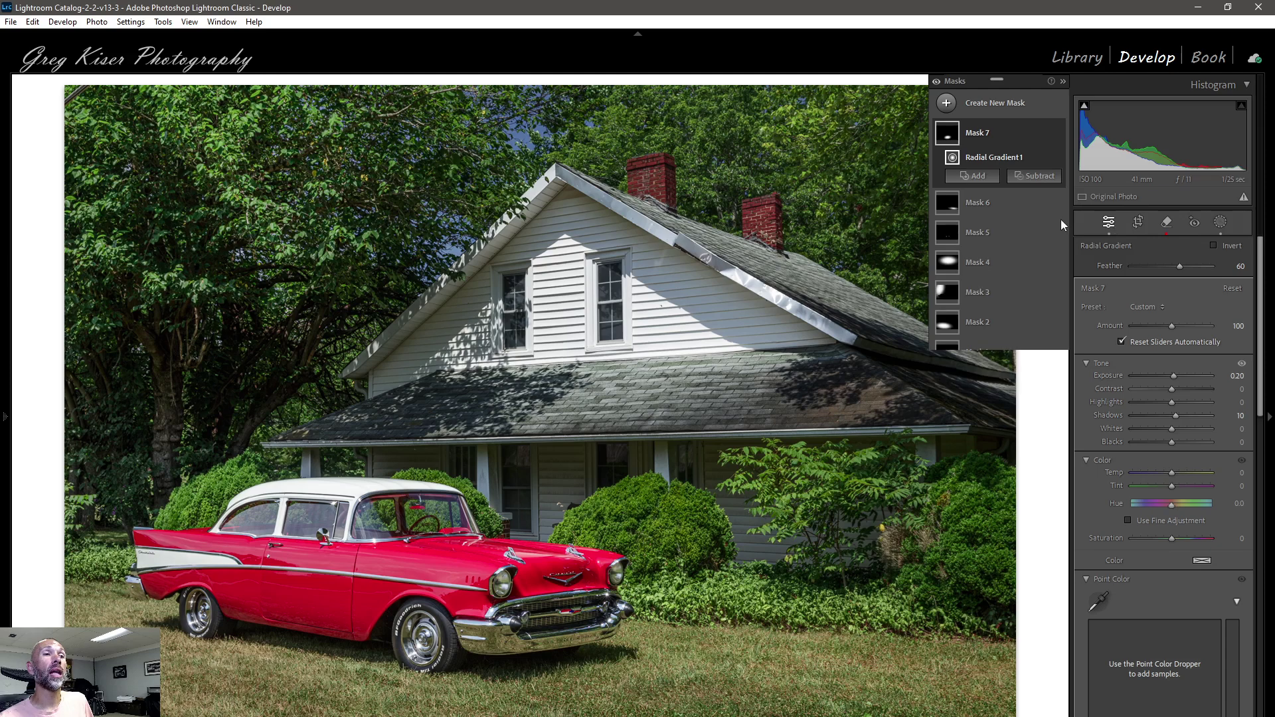
# - Try an exposure of 0.68 on the car's subject mask (Mask 1) with its overlay off, reset it and leave masking
pyautogui.hotkey('shift', 'w')
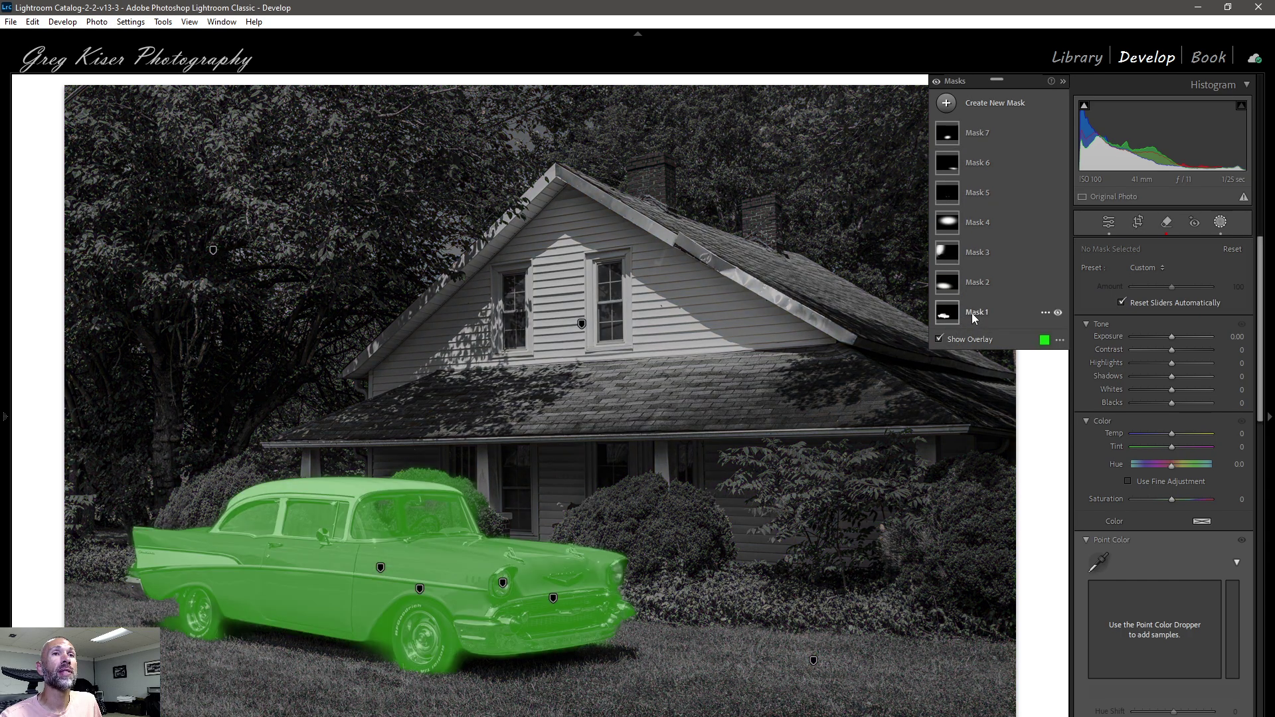
pyautogui.click(971, 313)
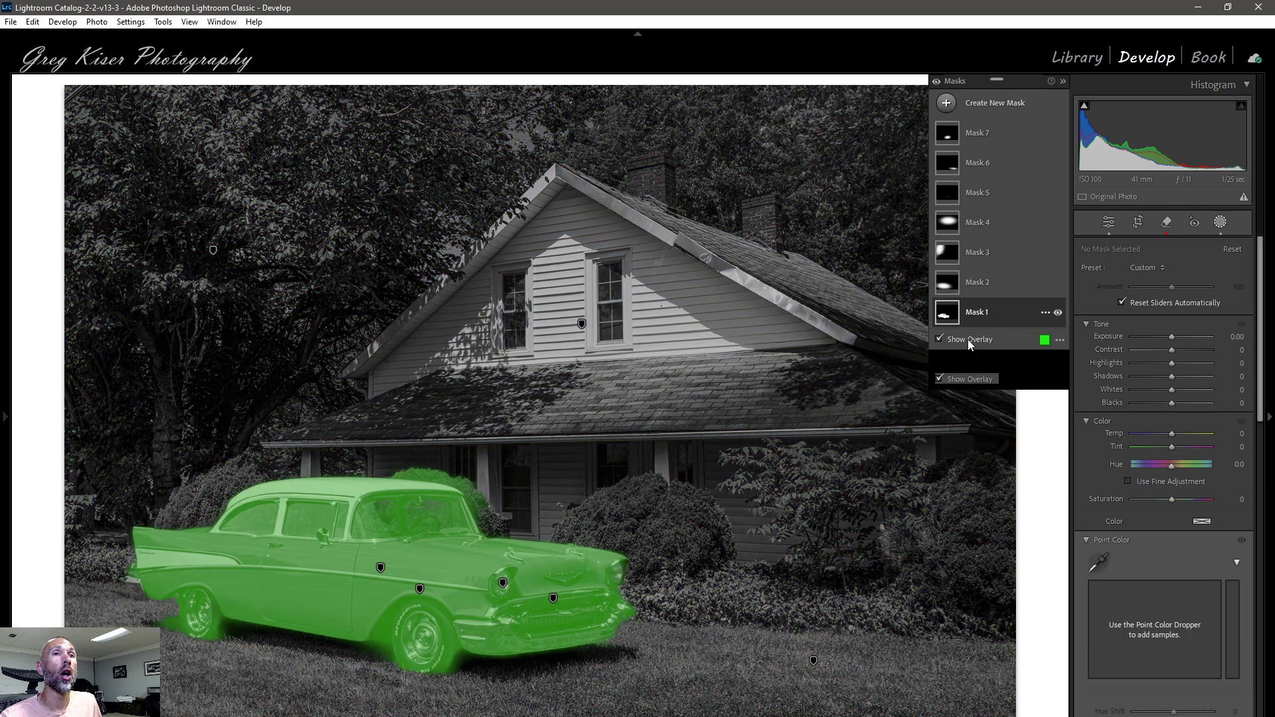
pyautogui.press('o')
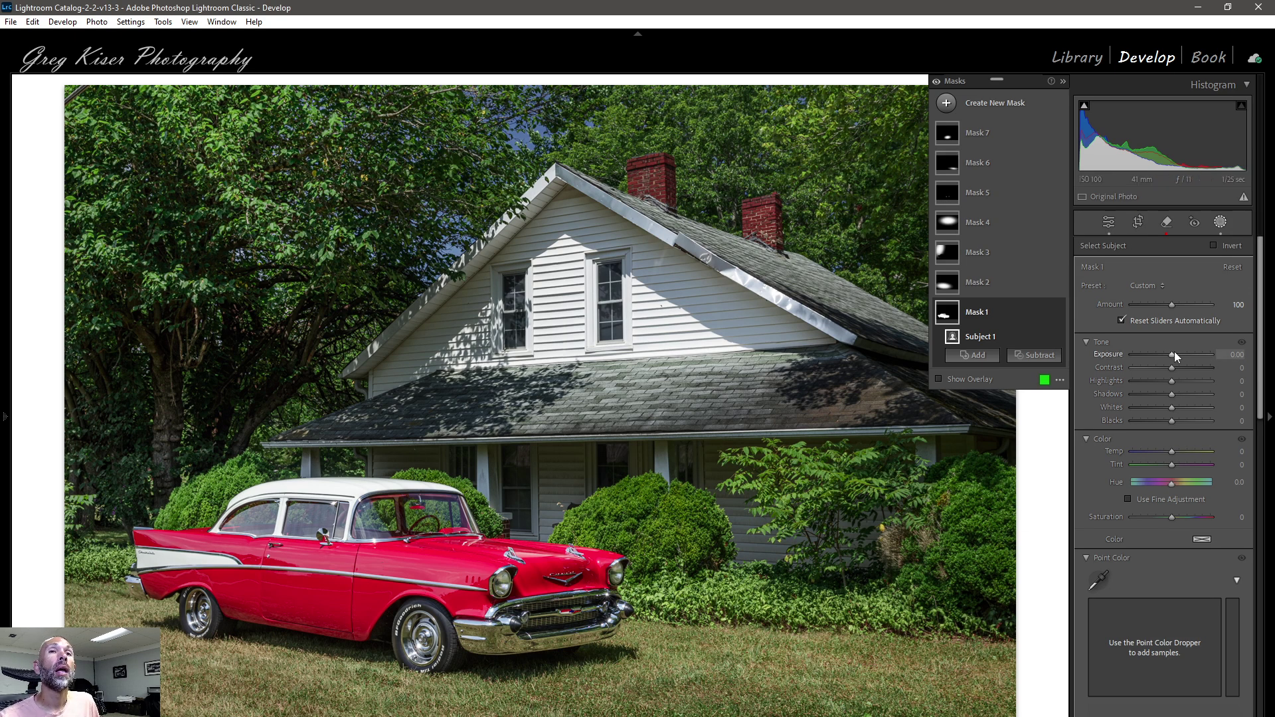
pyautogui.moveTo(1173, 355)
pyautogui.mouseDown()
pyautogui.moveTo(1189, 355)
pyautogui.moveTo(1158, 356)
pyautogui.moveTo(1178, 353)
pyautogui.mouseUp()
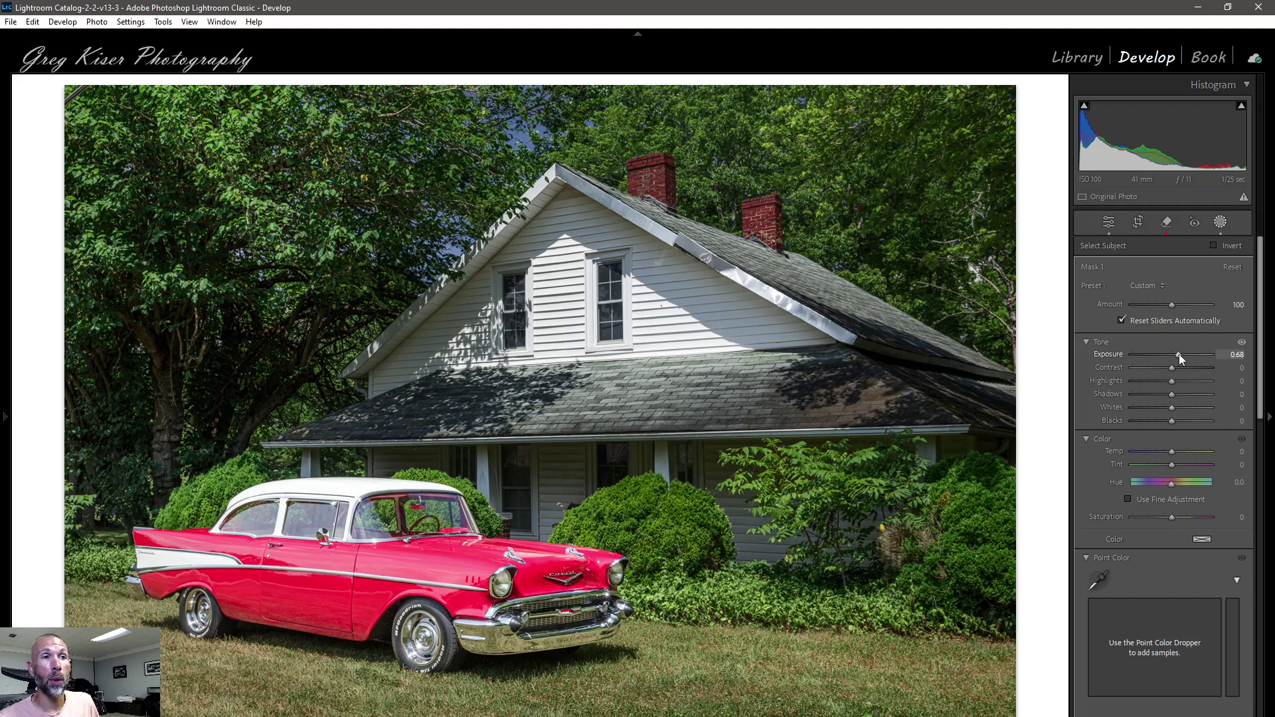
pyautogui.doubleClick(1178, 353)
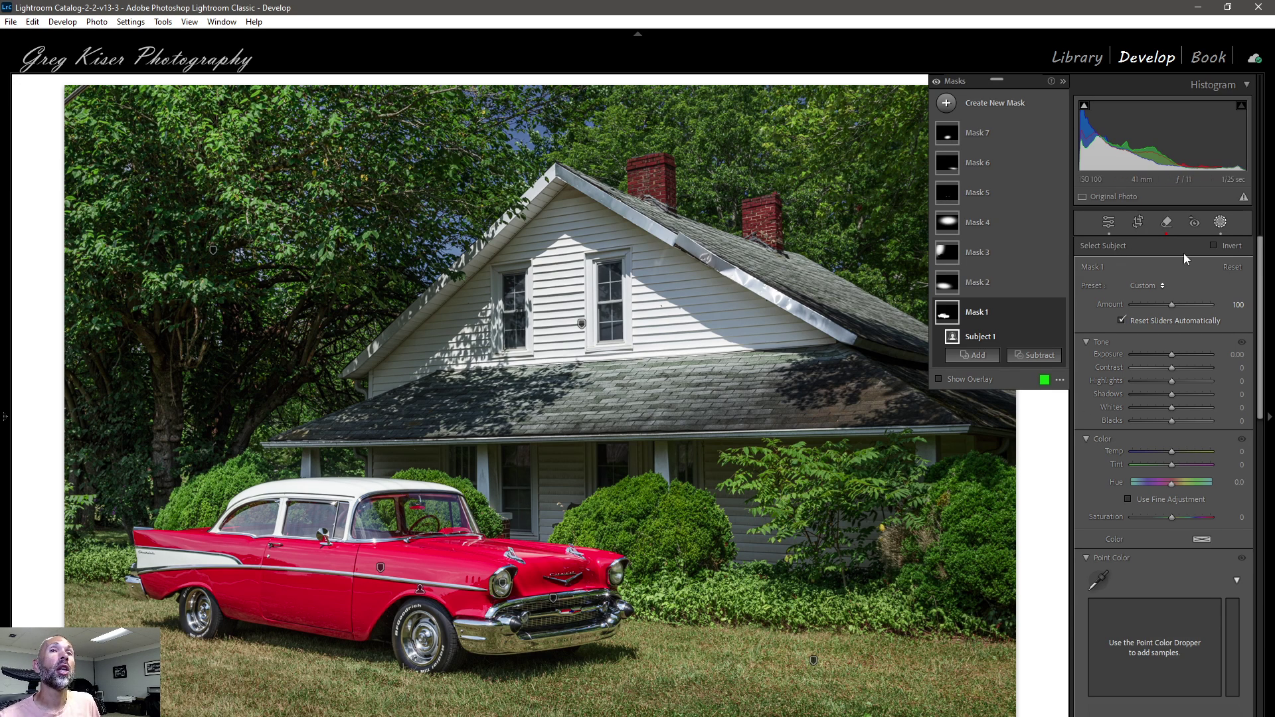
pyautogui.click(1109, 221)
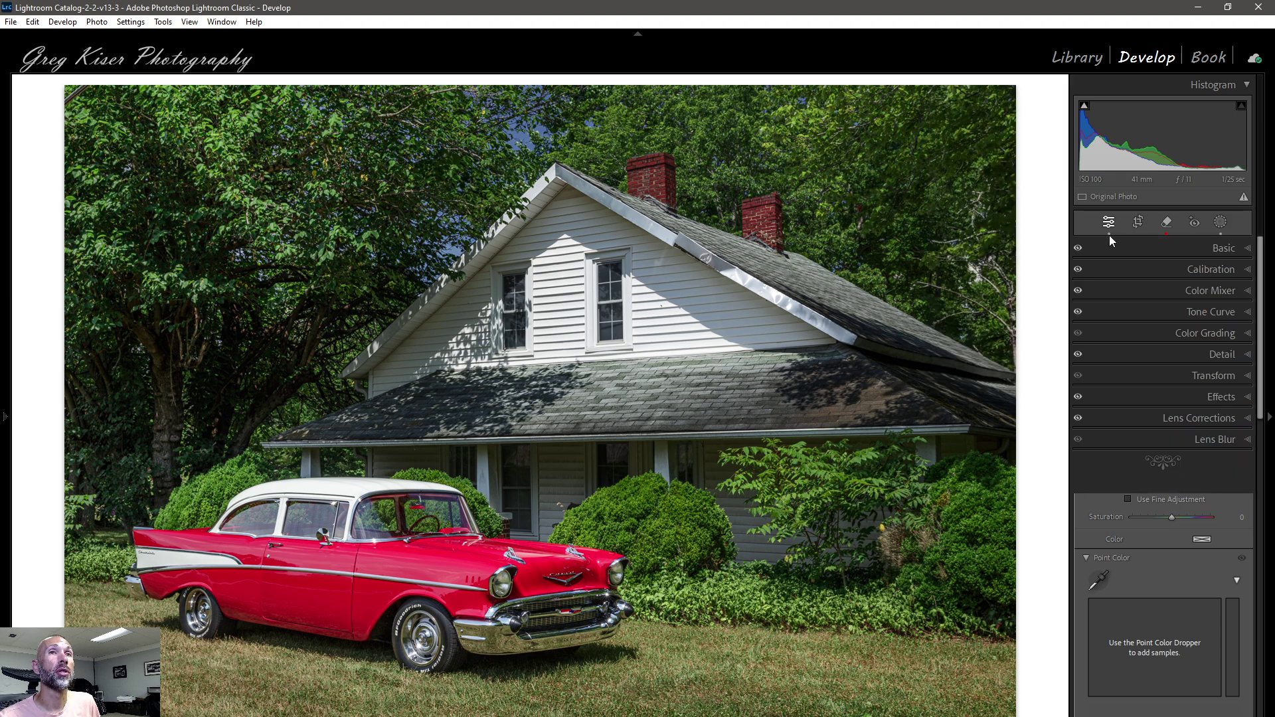